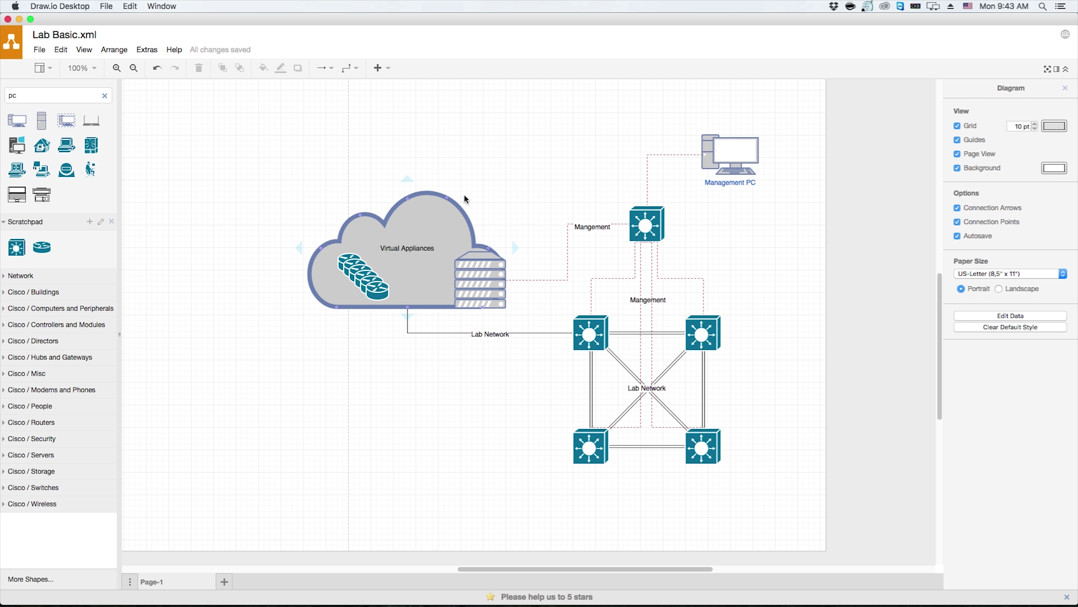
Give the server-rack shape in the Virtual Appliances cloud the label ESX
double_click(478, 279)
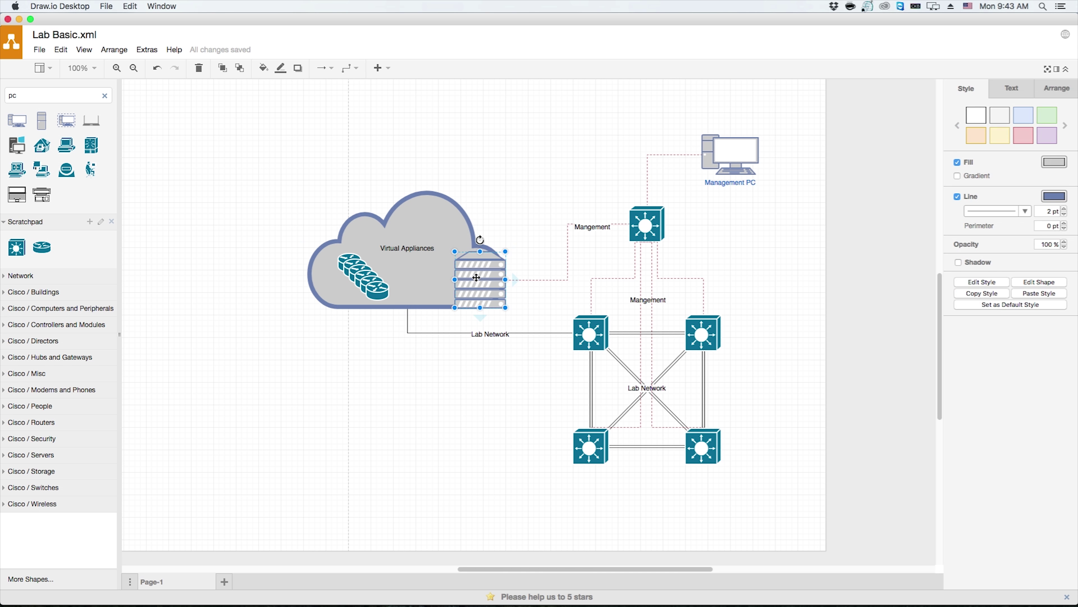
type("ESX")
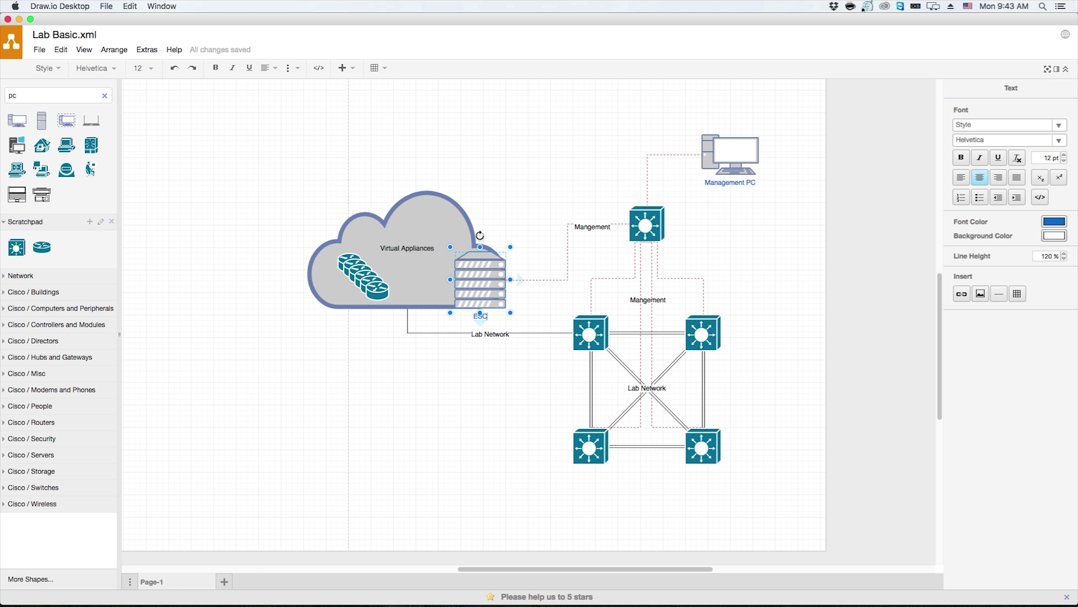
left_click(562, 201)
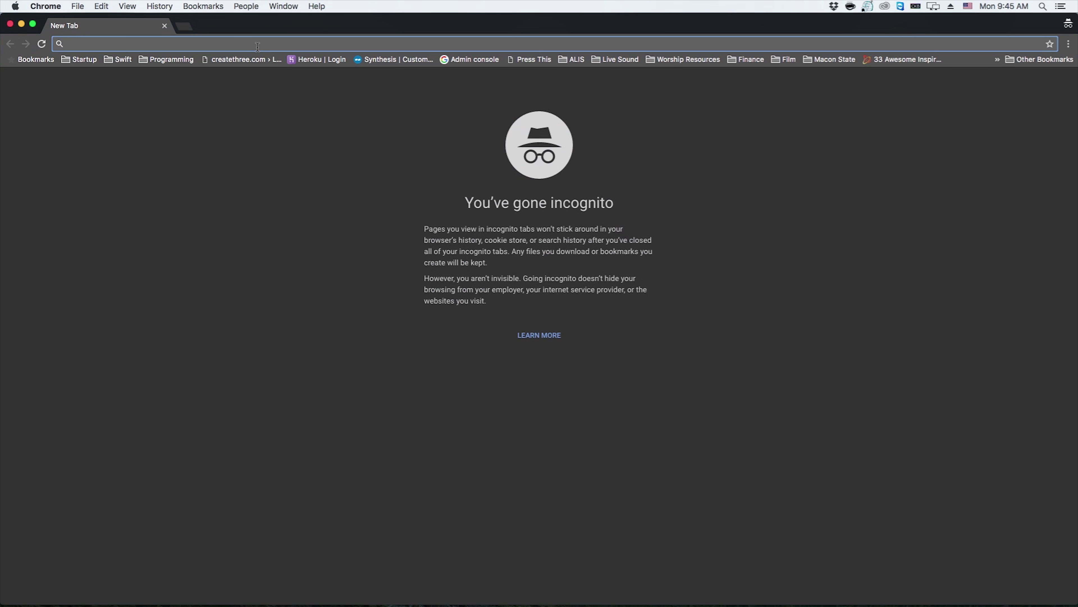
Go to the eBay website from Chrome's address bar
type("ebay.")
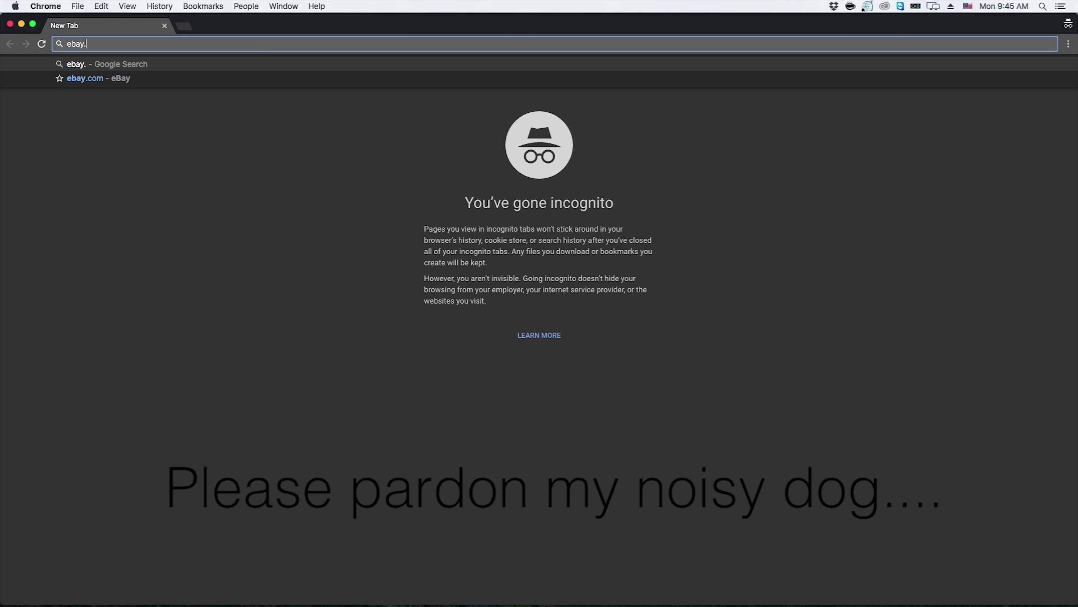
key("Down")
key("Return")
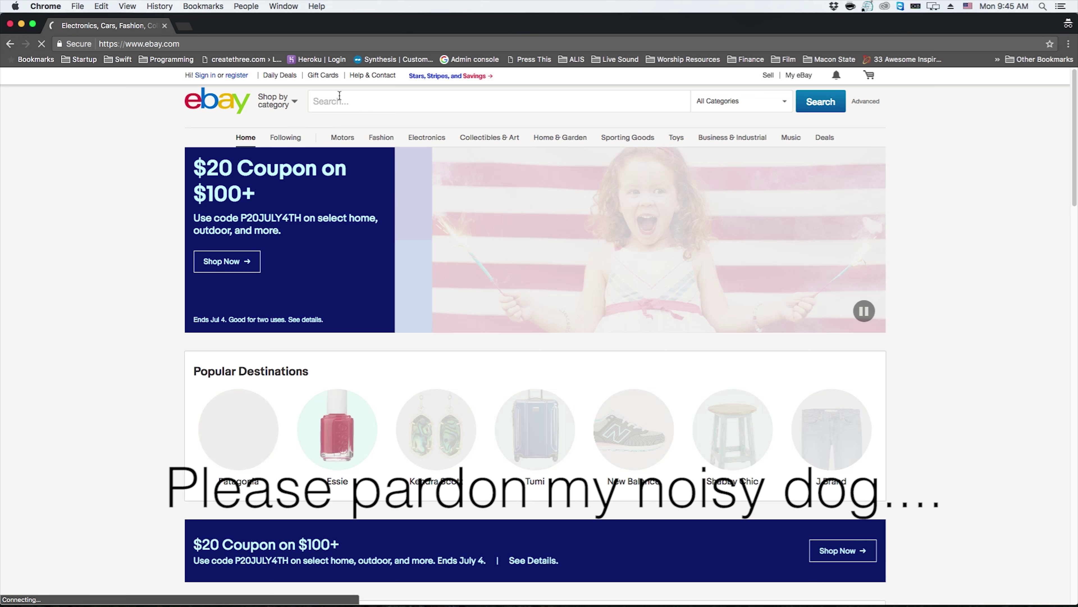
Search eBay for 'hp z800 custom' and open the first HP Z800 listing
left_click(340, 101)
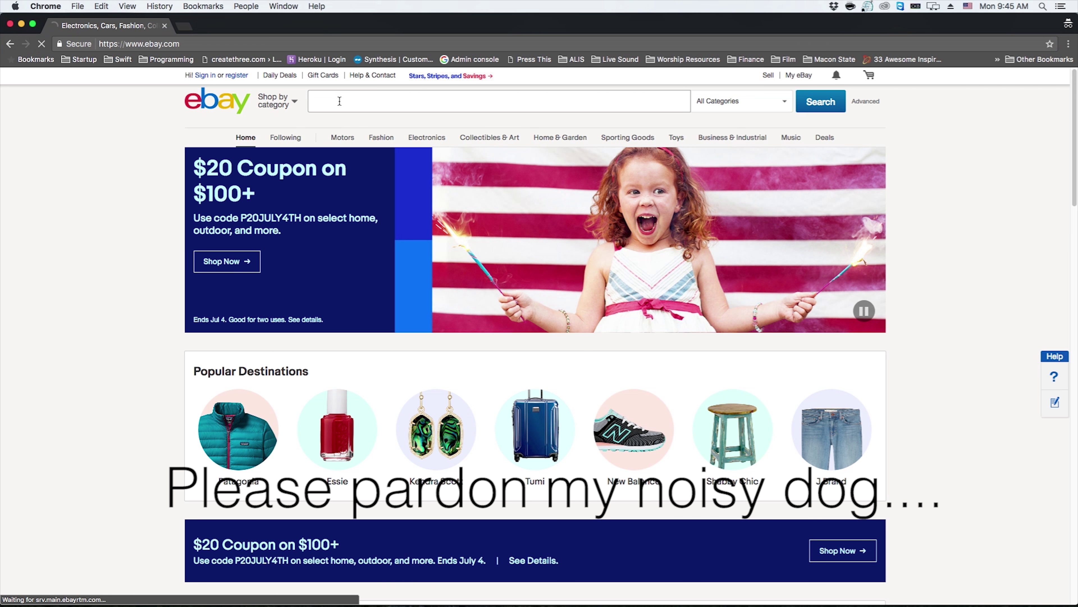
type("hp ")
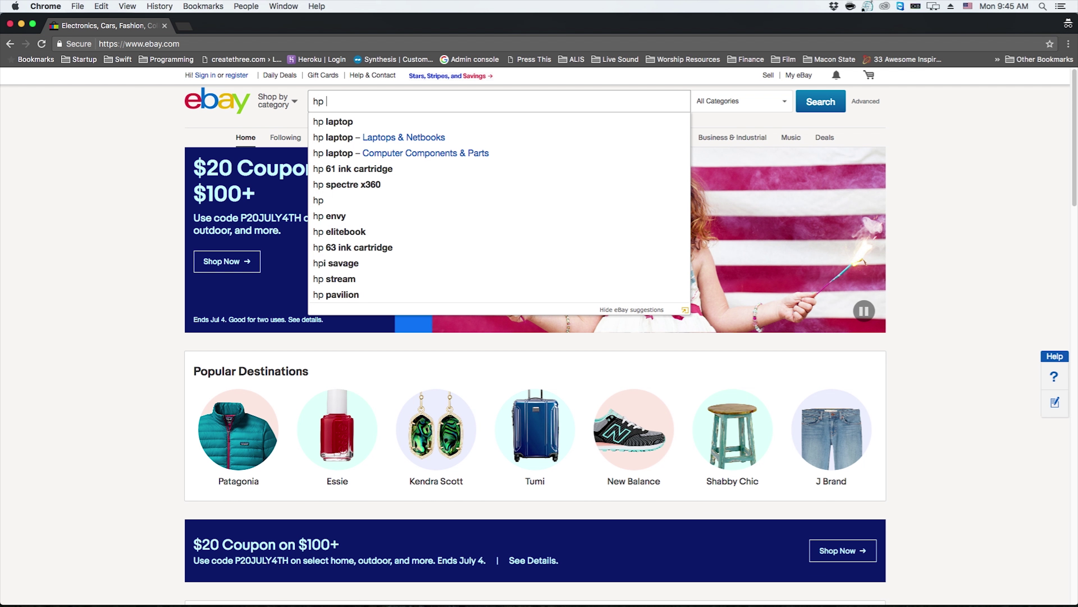
type("z800 custom")
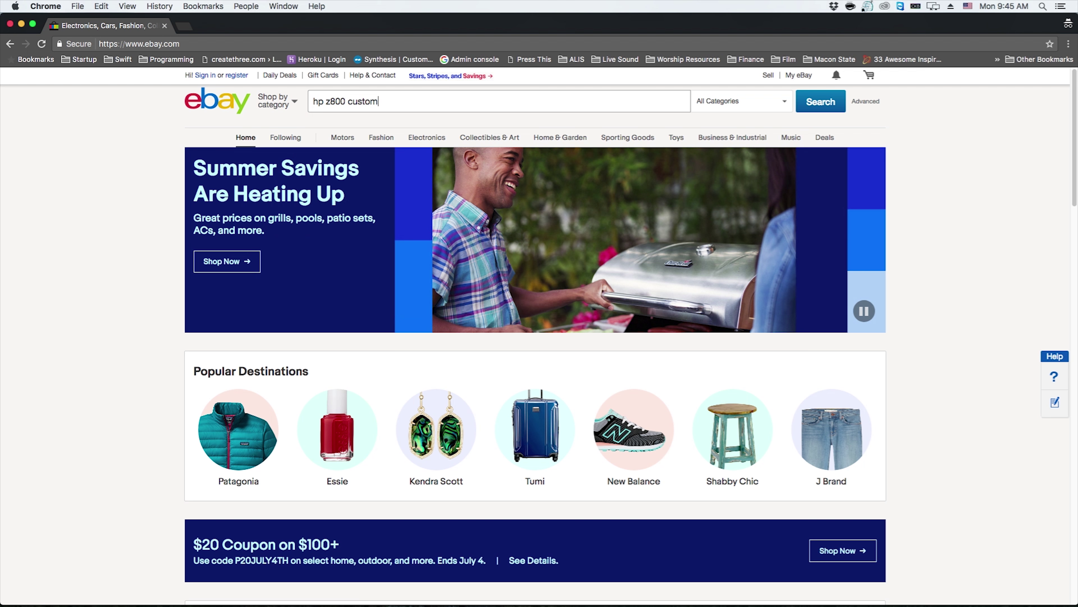
key("Return")
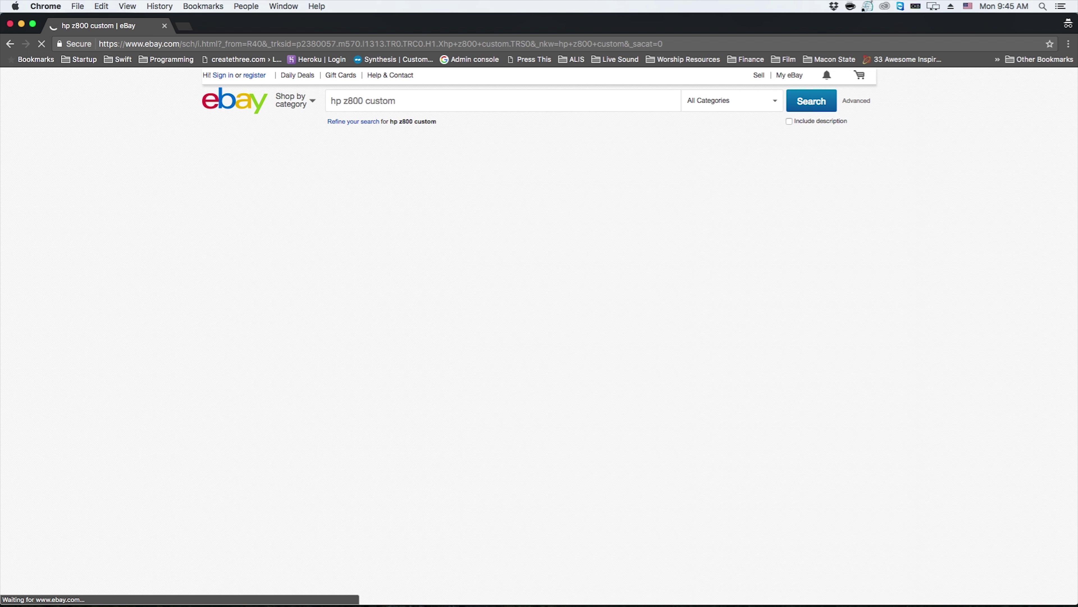
left_click(555, 233)
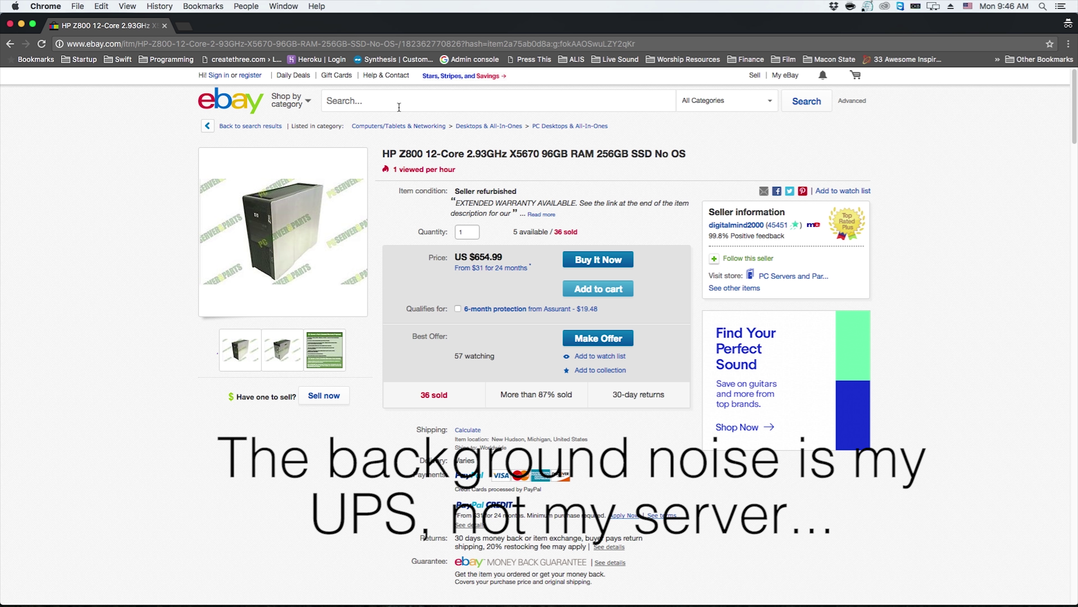
Search eBay for 'r710 96gb' and open the first Dell PowerEdge R710 listing
left_click(399, 107)
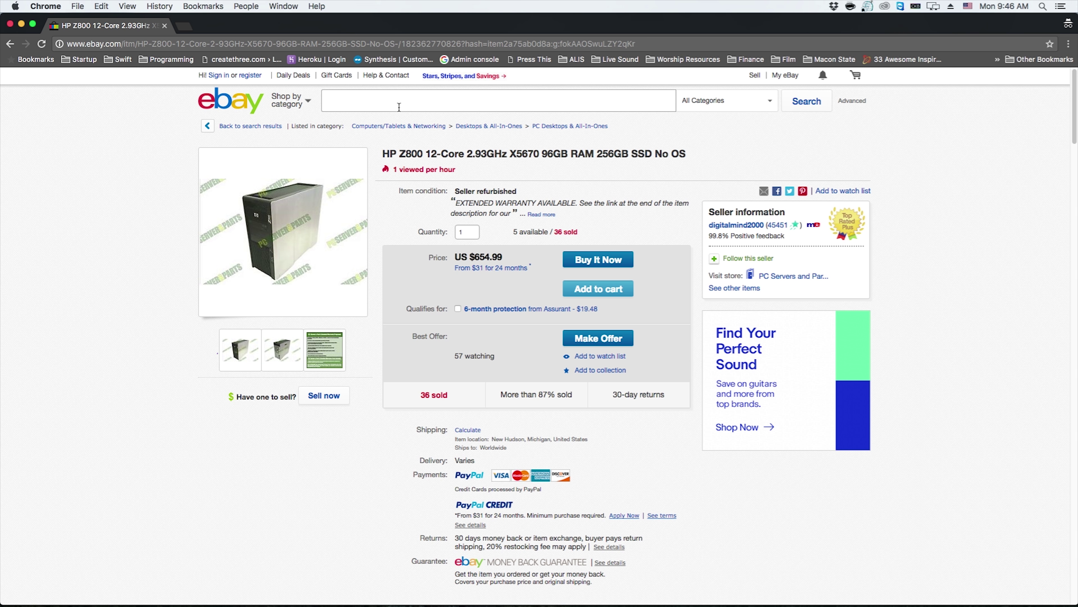
type("y1")
key("BackSpace")
key("BackSpace")
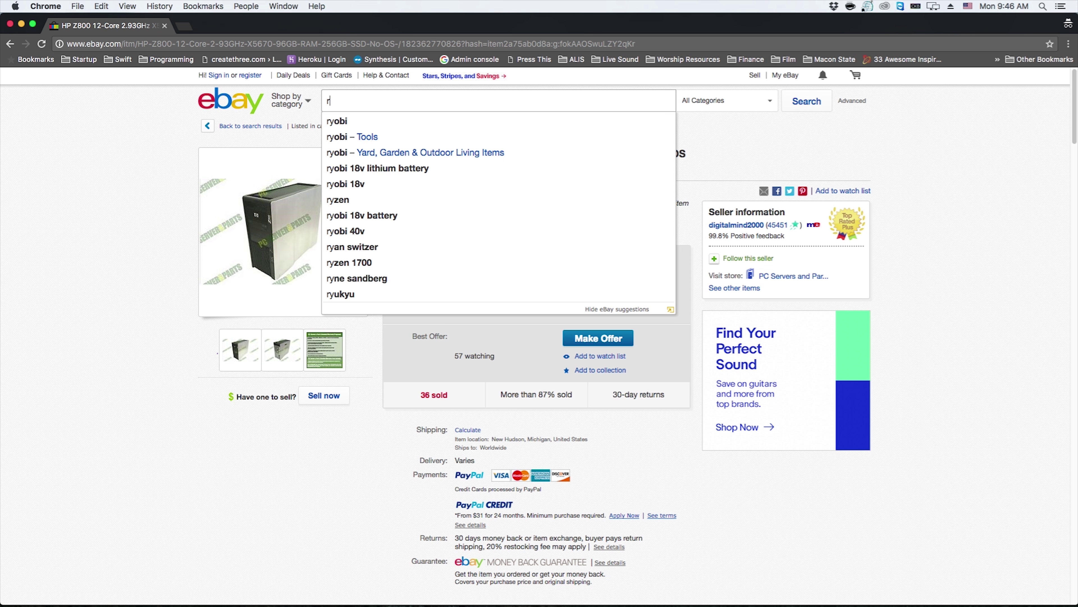
type("710 ")
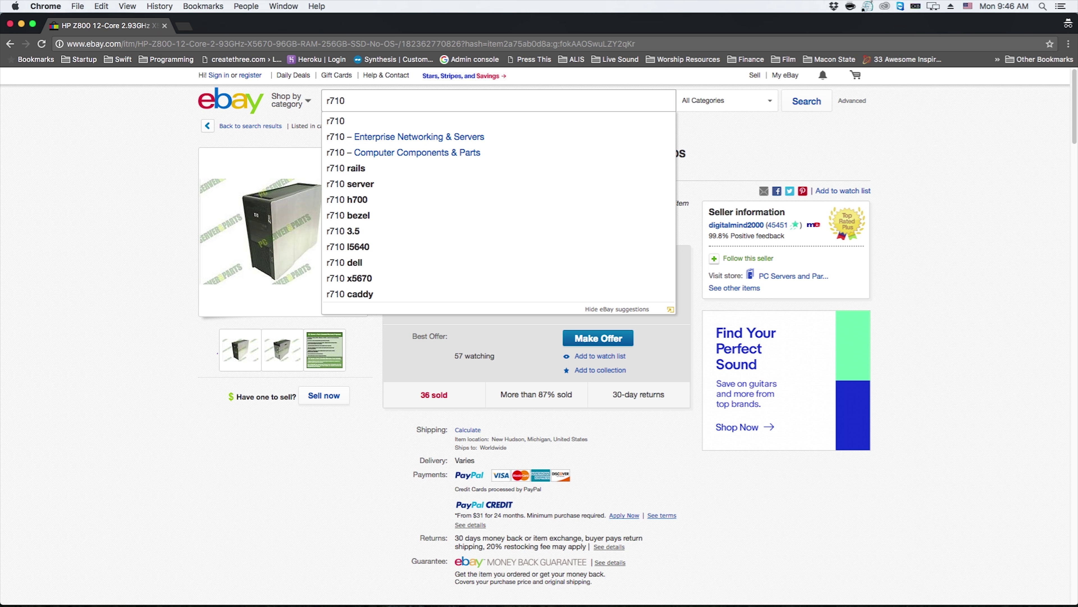
type("96gb")
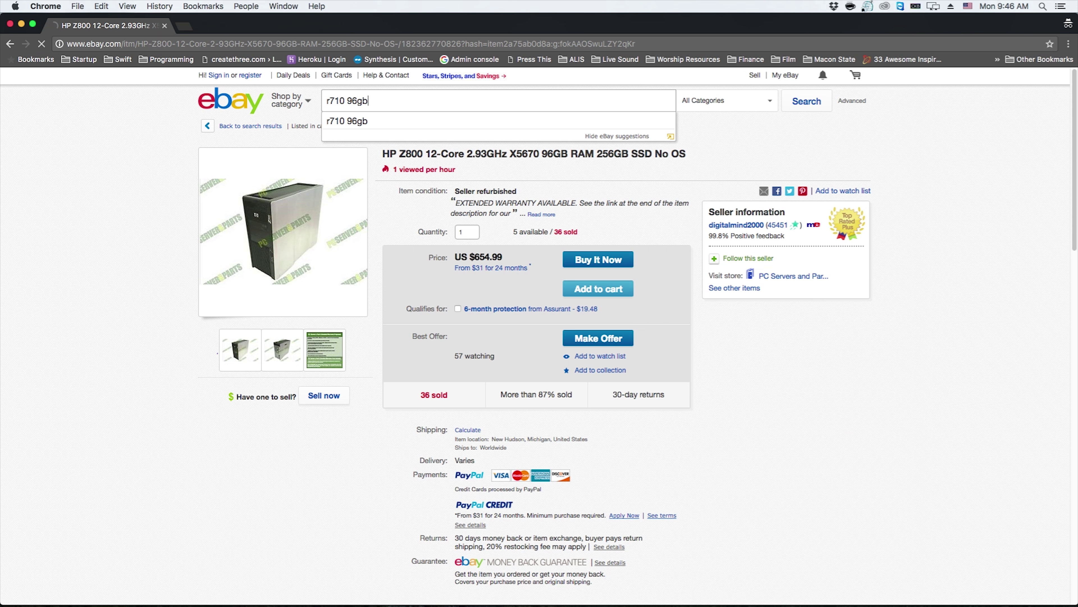
key("Return")
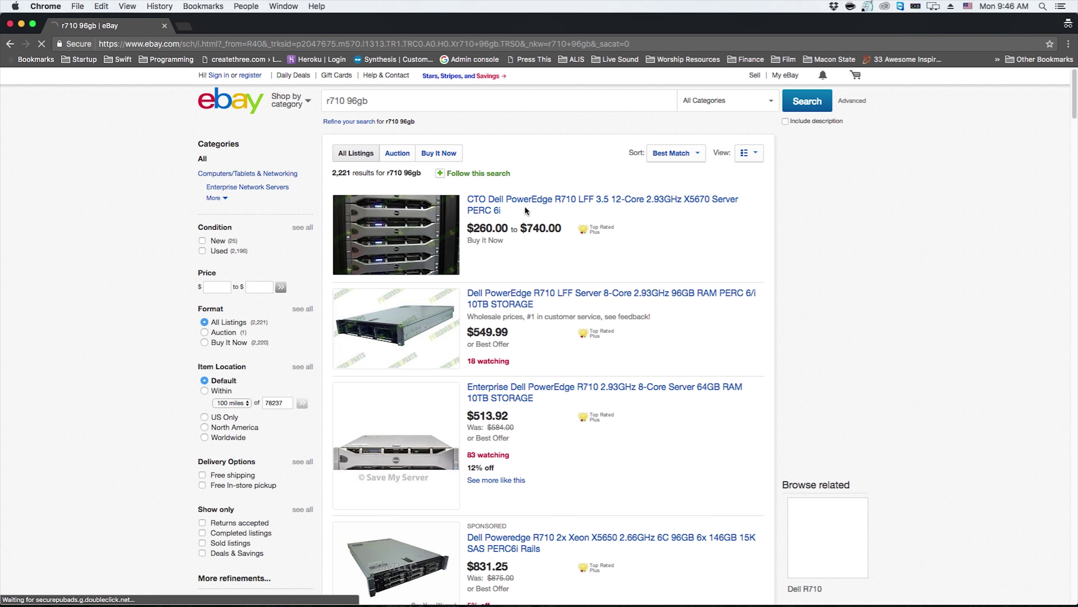
left_click(524, 207)
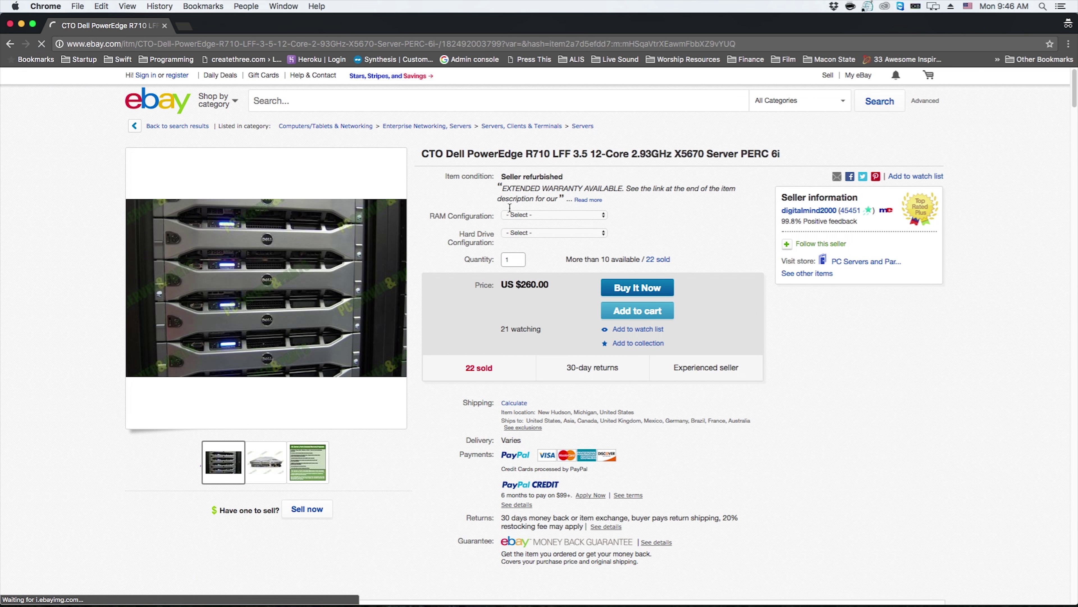
Configure the R710 with 96GB (12x 8GB) RAM and 2x 500GB 7.2K SATA drives
left_click(535, 216)
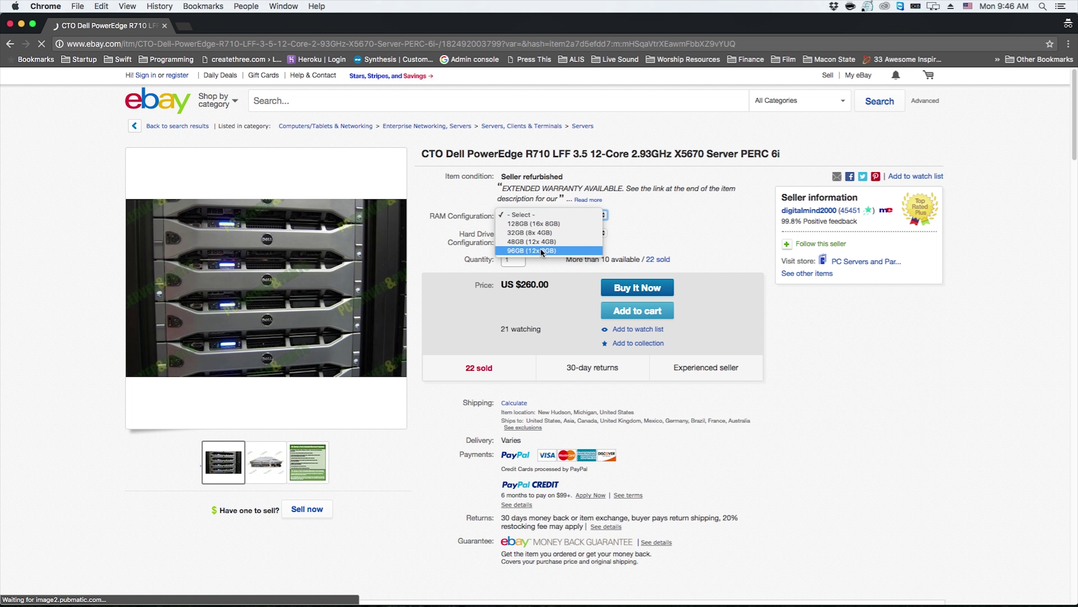
left_click(532, 250)
left_click(552, 232)
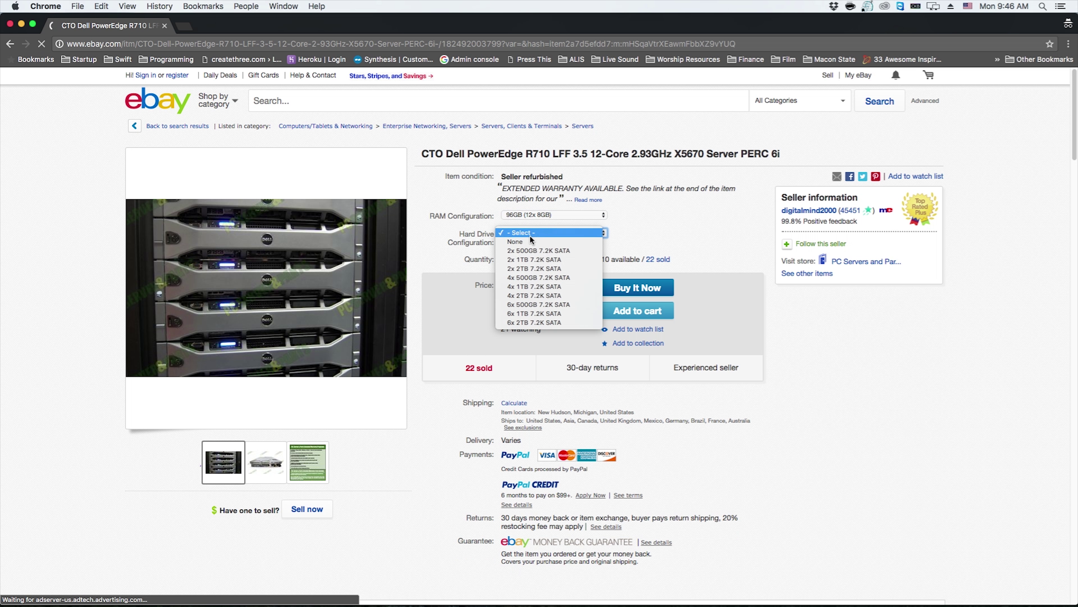
left_click(567, 252)
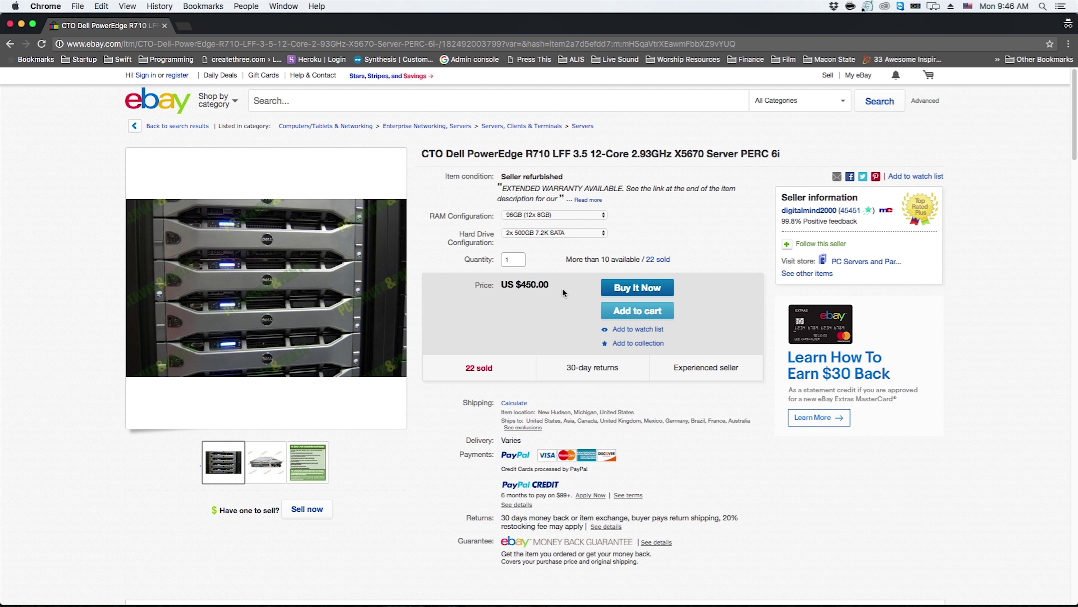
Get shipping rates for the buyer's ZIP code, showing $39.42 Standard Shipping
scroll(591, 218, "down", 5)
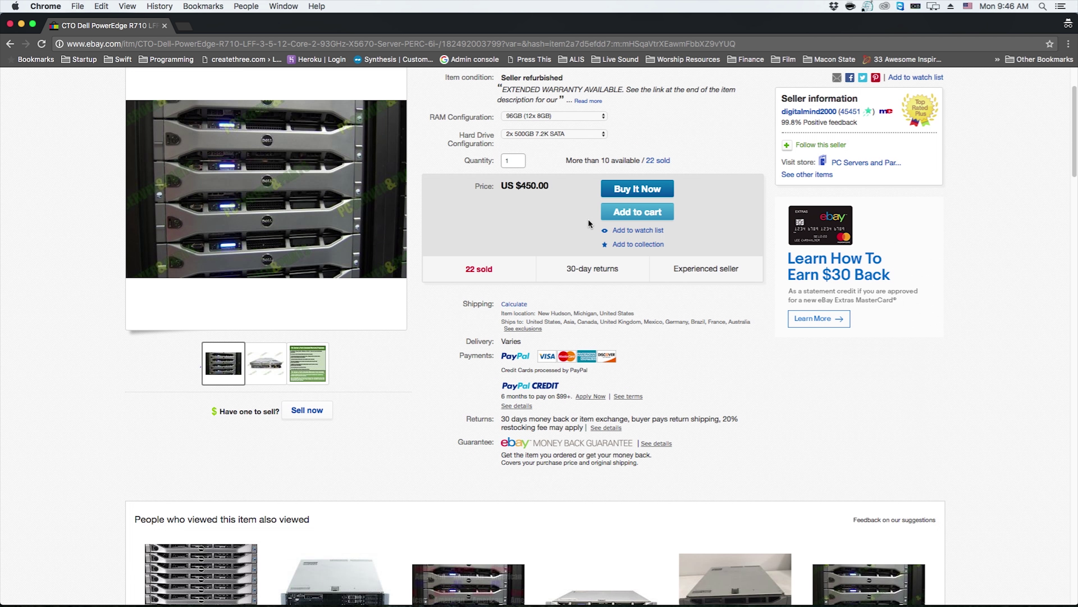
left_click(514, 303)
left_click(607, 146)
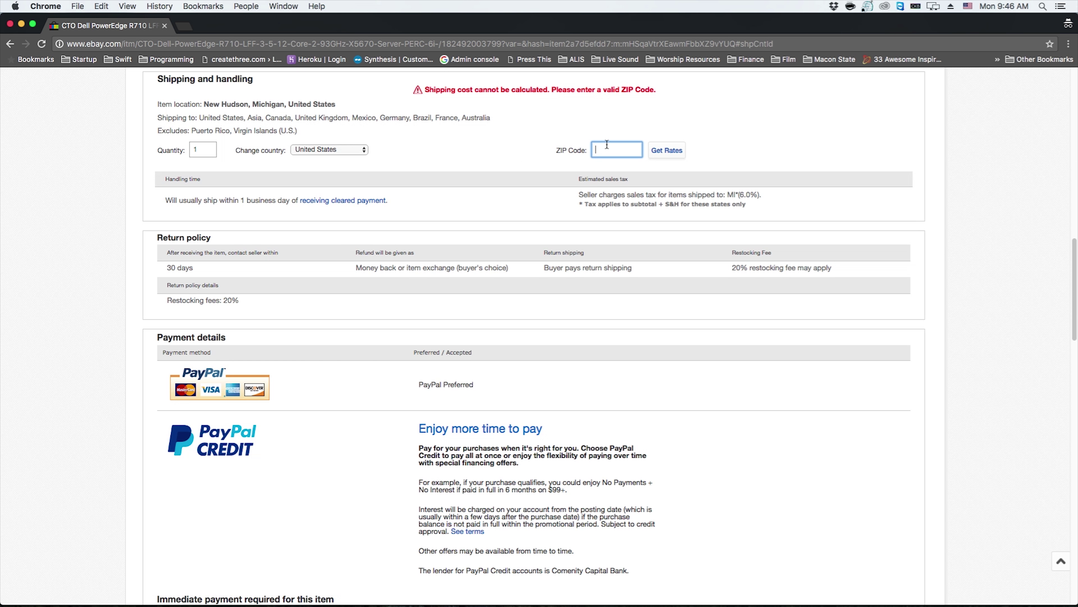
type("31204")
left_click(668, 156)
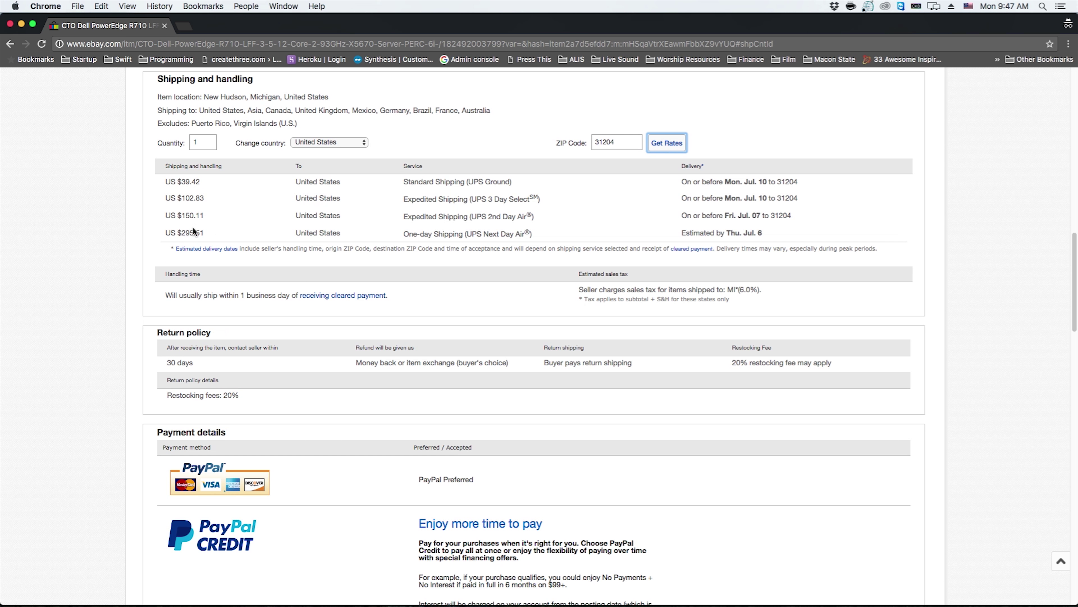
double_click(184, 178)
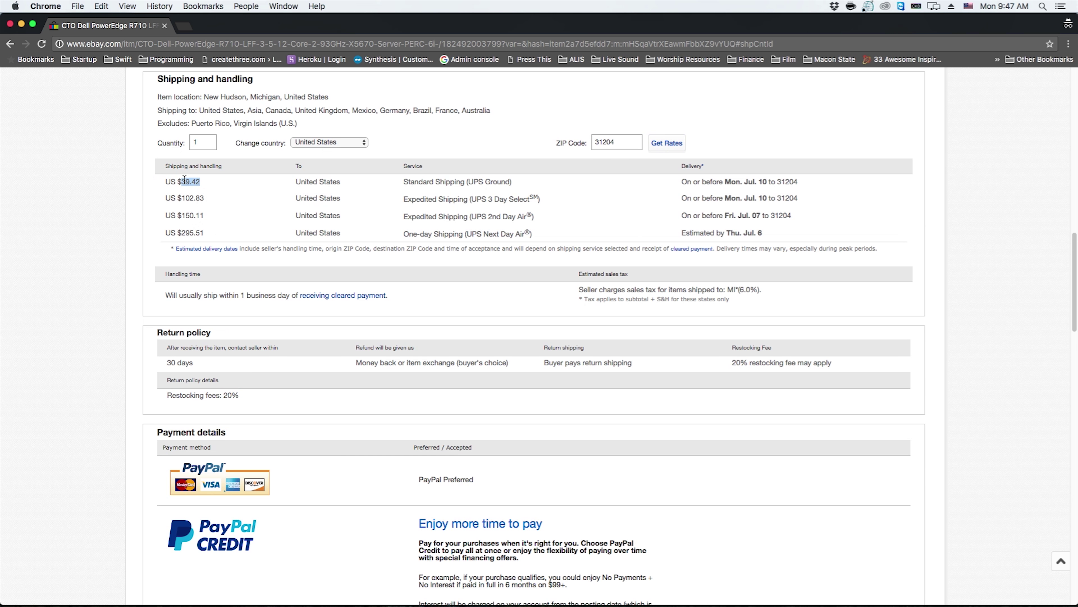
scroll(501, 205, "up", 20)
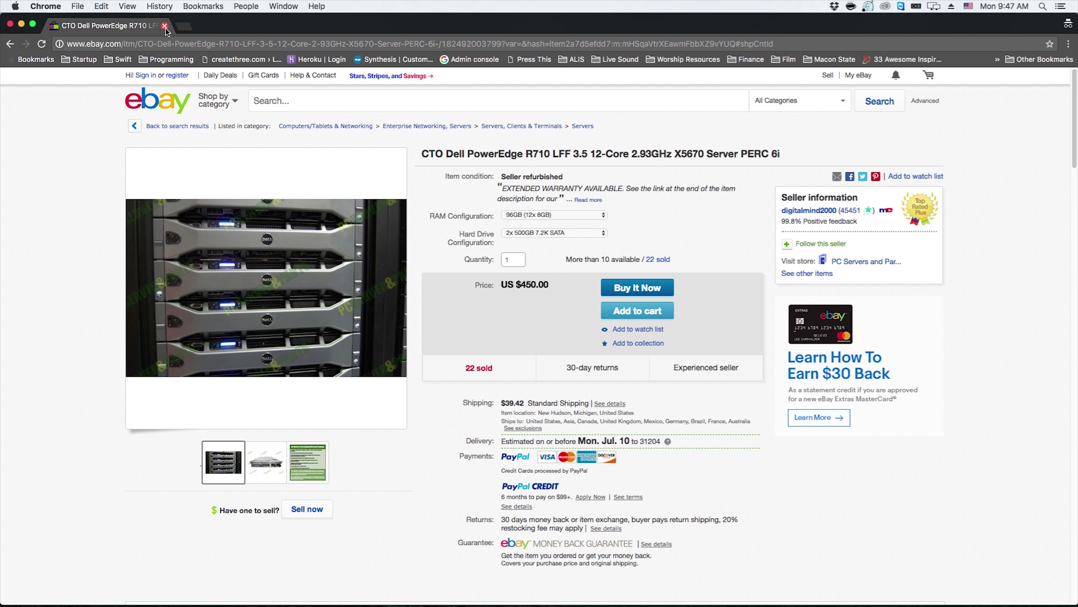
Close the eBay browser window and launch UNetbootin from Launchpad
left_click(164, 26)
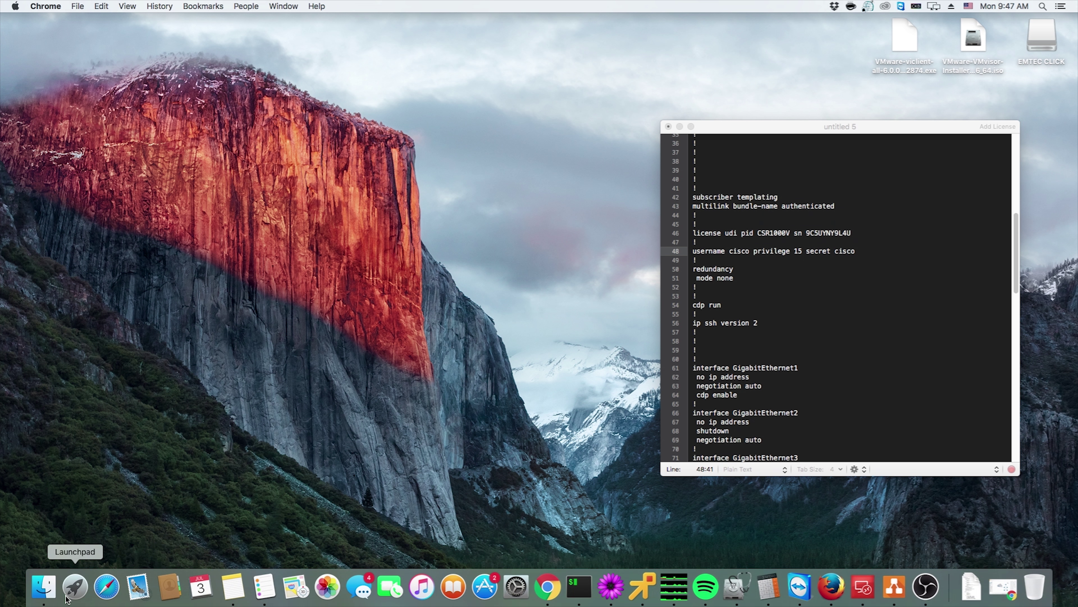
left_click(75, 586)
left_click(766, 396)
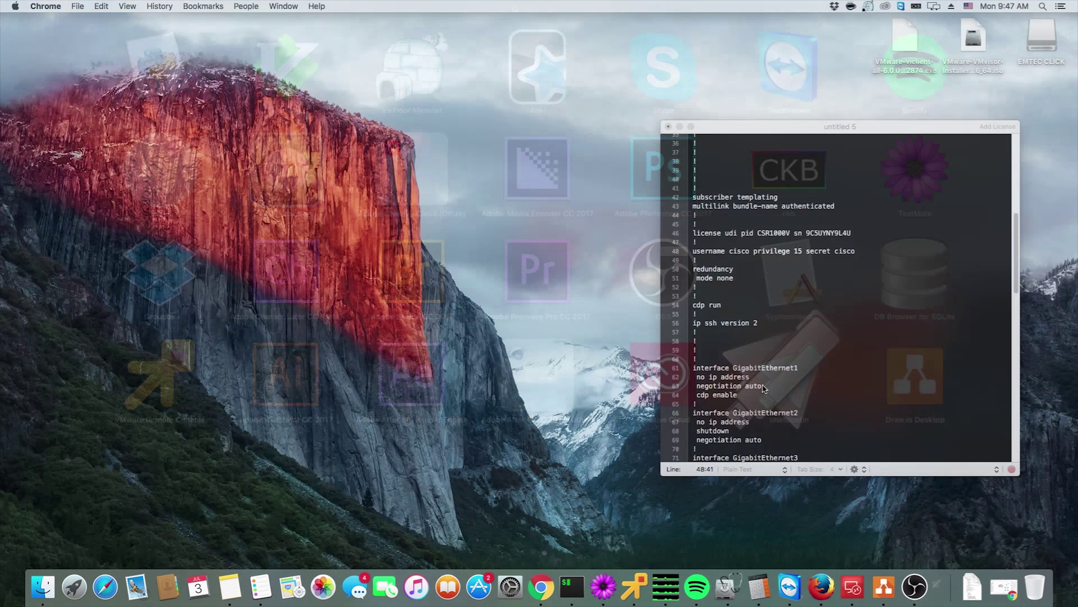
Authorise UNetbootin with the administrator password, retrying once, and reposition its window
type("•••••••••")
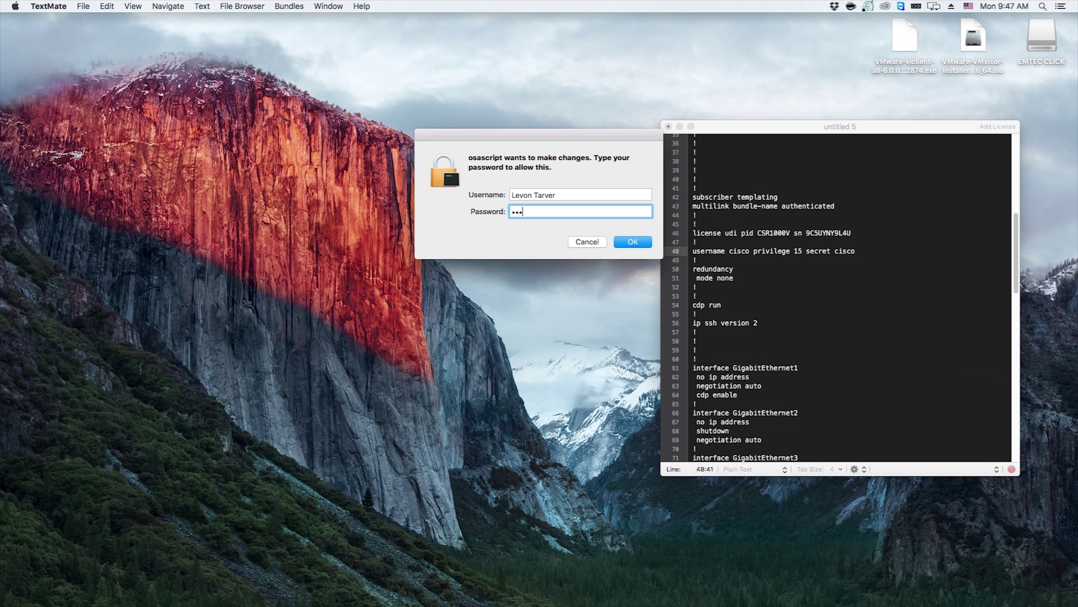
key("Return")
type("•••••••••")
key("Return")
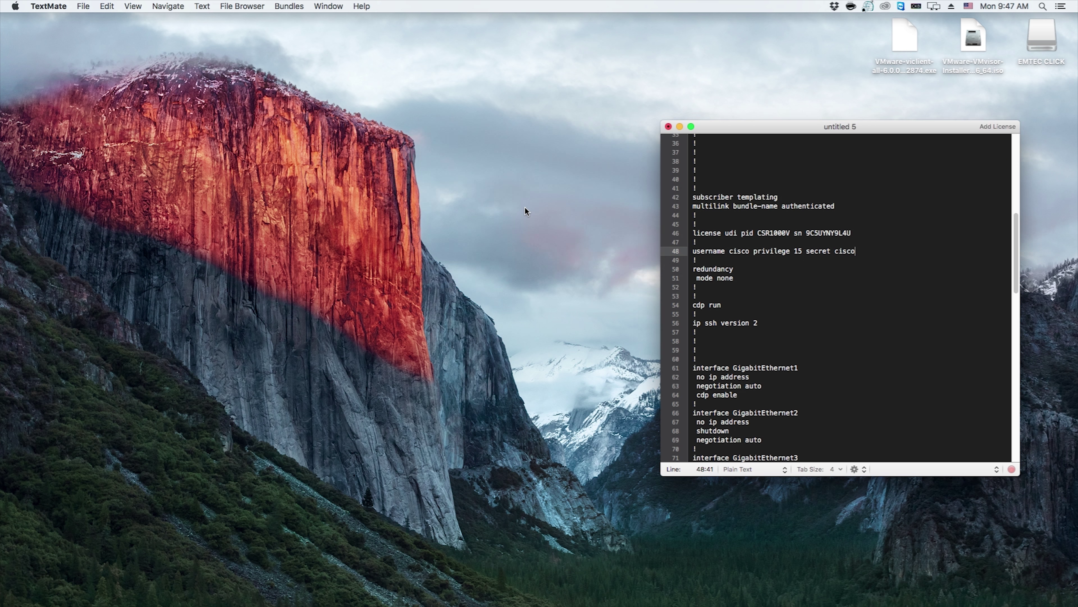
left_click_drag(453, 180, 404, 132)
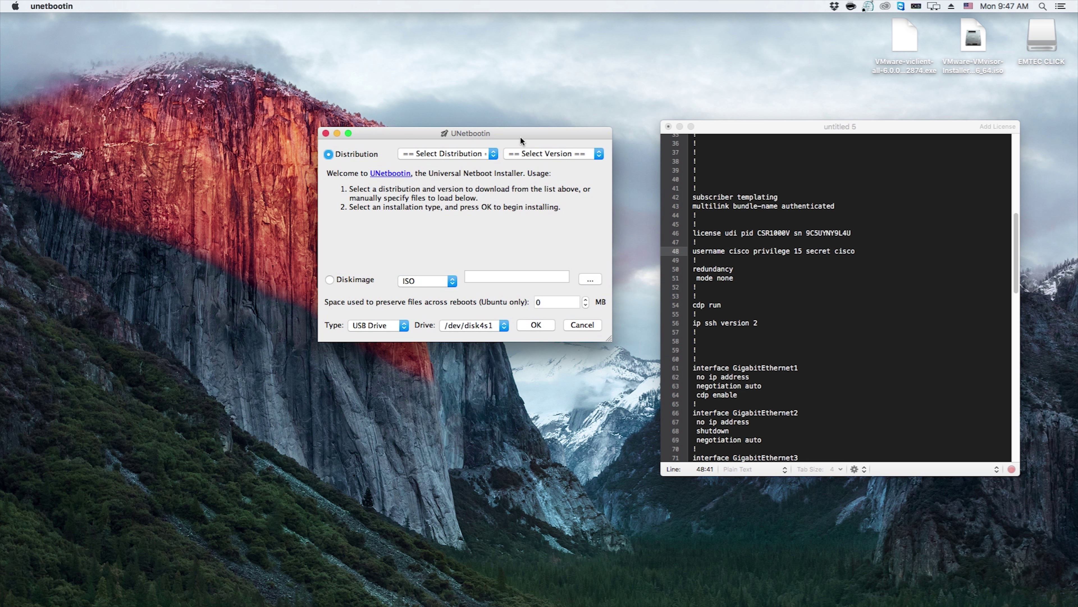
Select Diskimage and load VMware-VMvisor-Installer-201701001-4887370.x86_64.iso from the Desktop
left_click(339, 283)
left_click(591, 280)
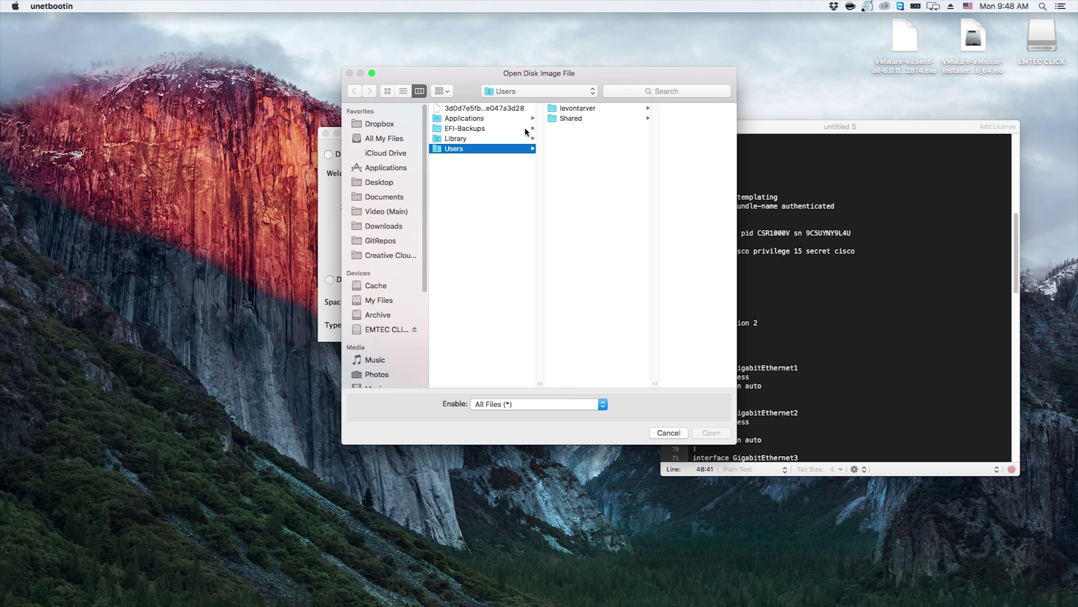
left_click(390, 183)
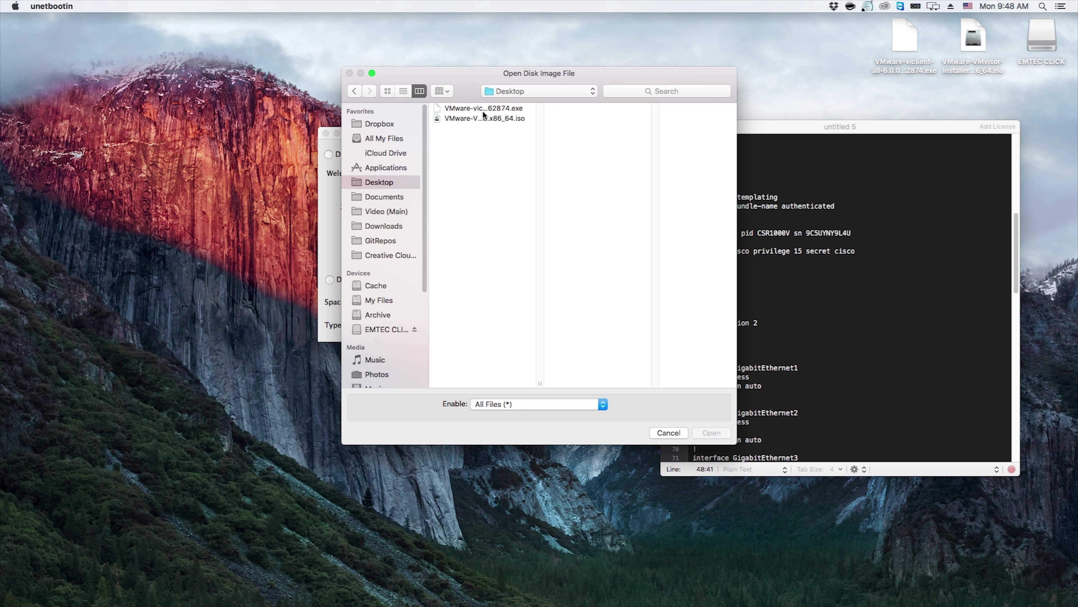
left_click(484, 109)
left_click(482, 117)
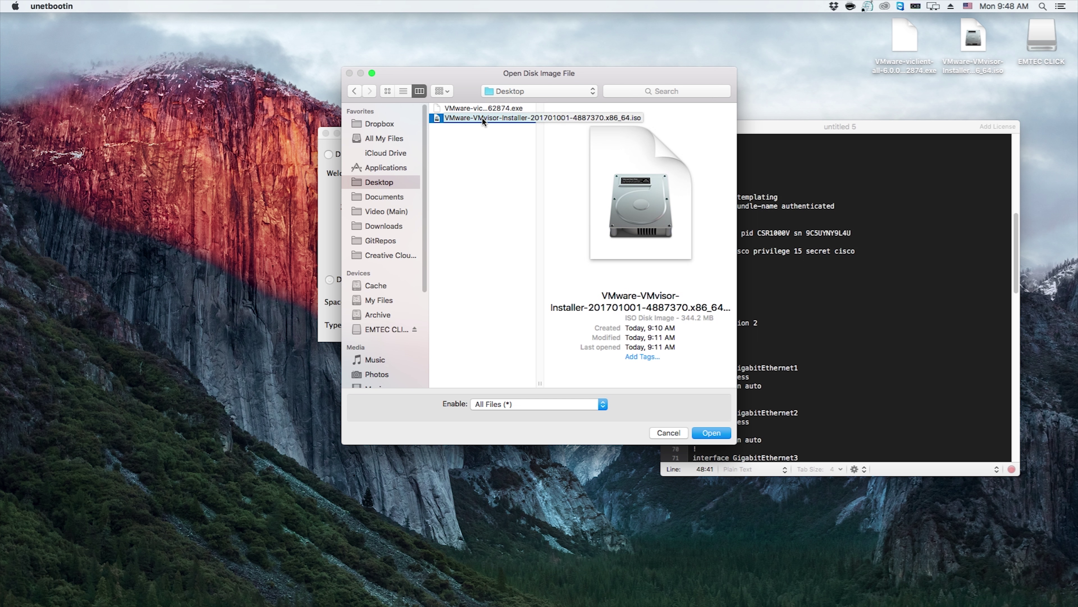
double_click(482, 118)
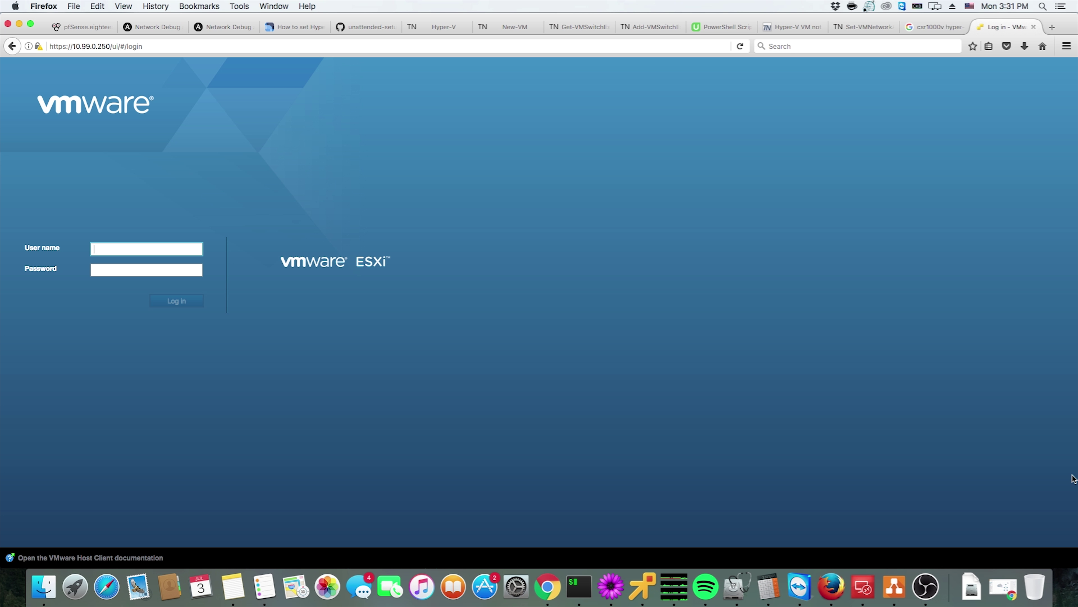
Log in as root, decline Firefox's save-login prompt, and open the host's monitoring view
type("root")
key("Tab")
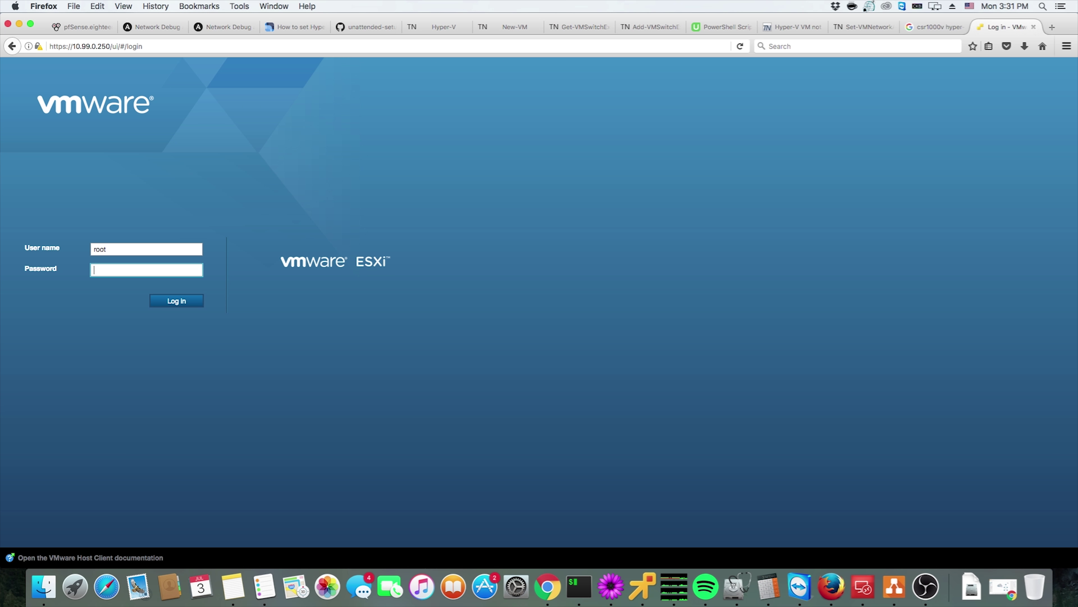
type("••••••••••••")
key("Return")
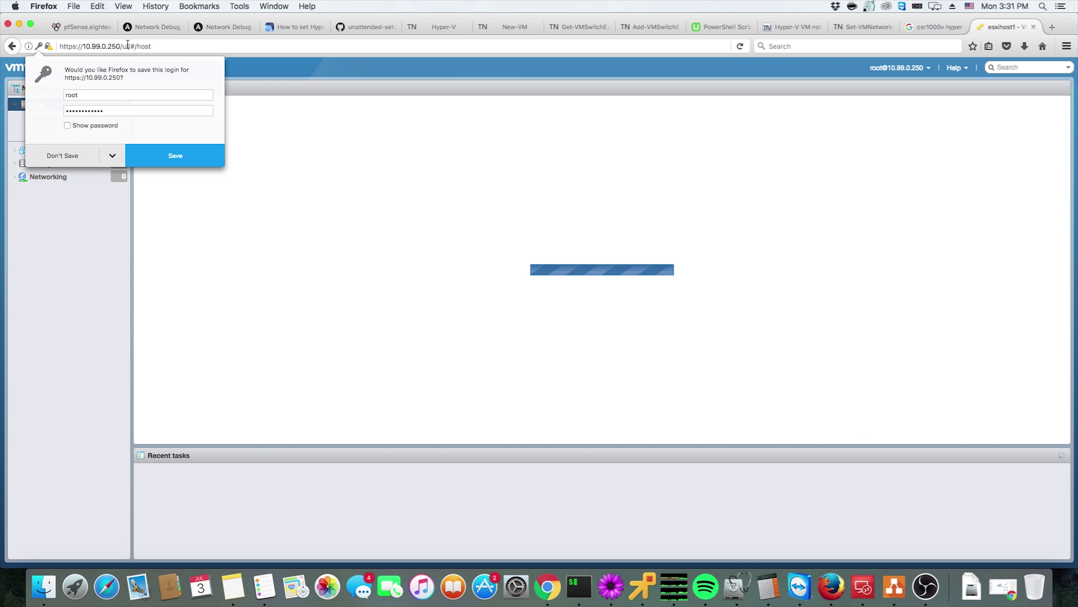
left_click(75, 159)
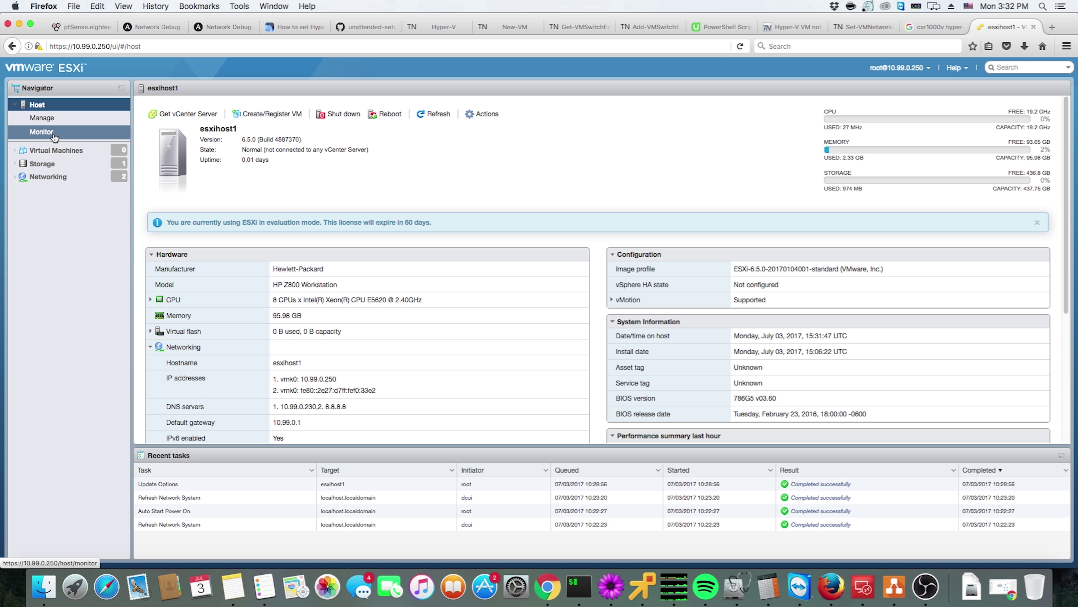
left_click(55, 136)
Go to Manage > Security & users > Users and open the Add a user dialog
left_click(46, 118)
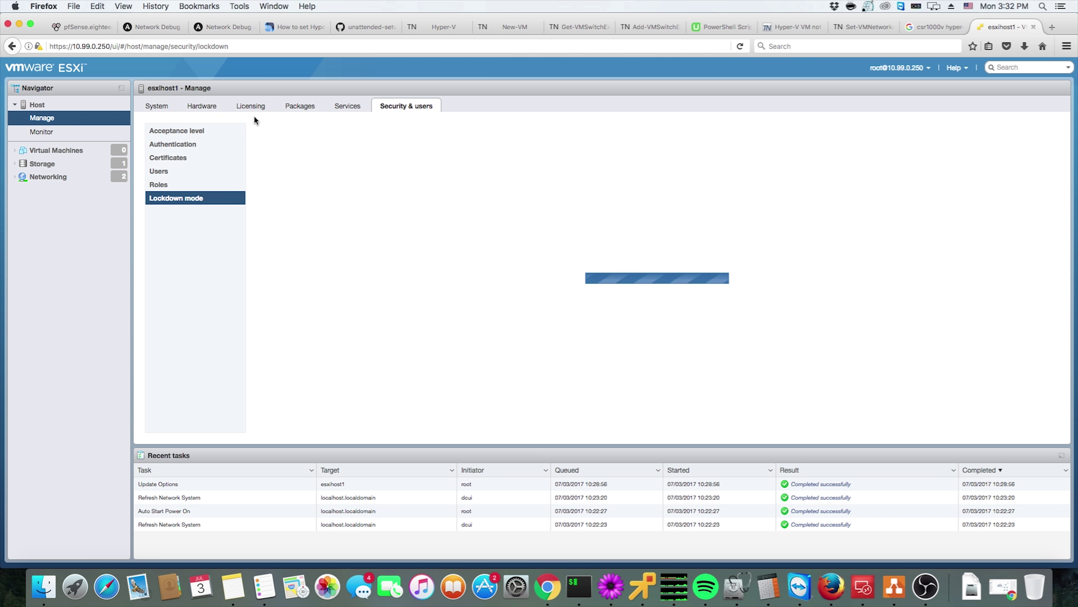
left_click(160, 175)
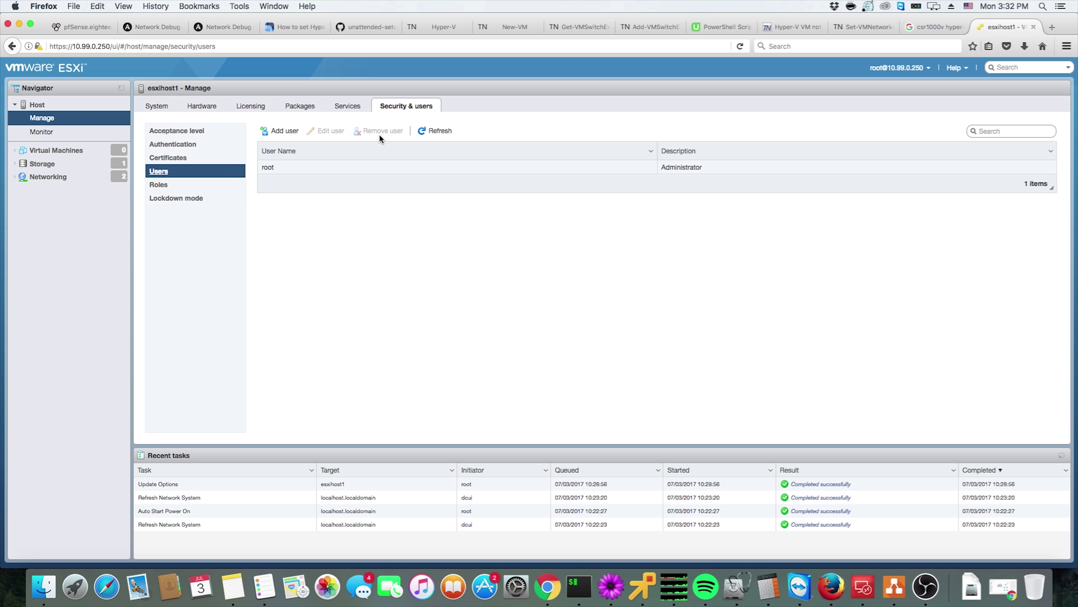
left_click(281, 128)
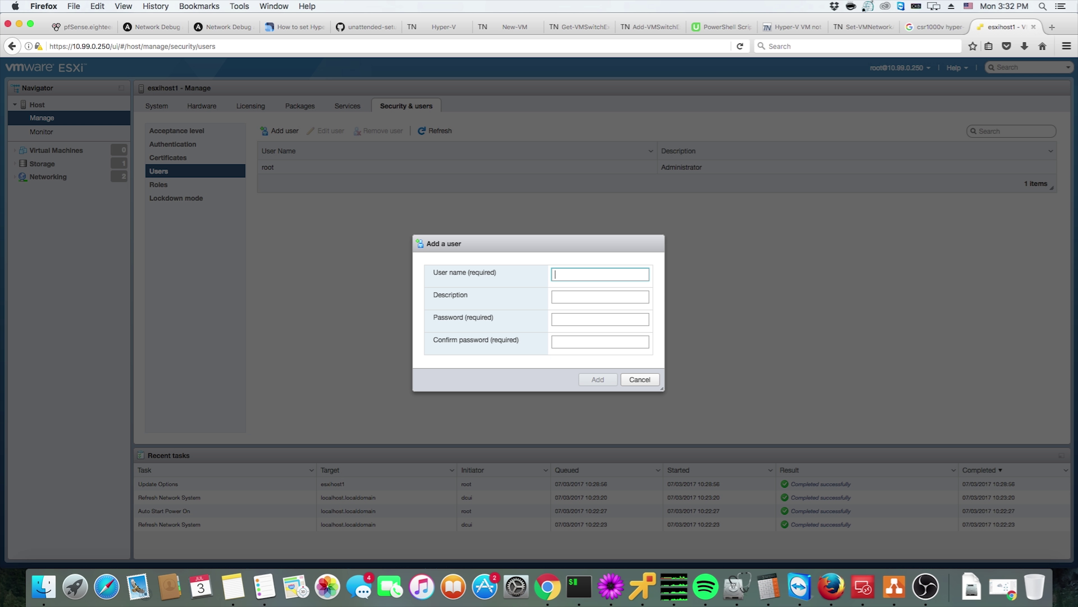
Add a user with the new user name, description 'admin', and a confirmed password
type("levon")
left_click(600, 297)
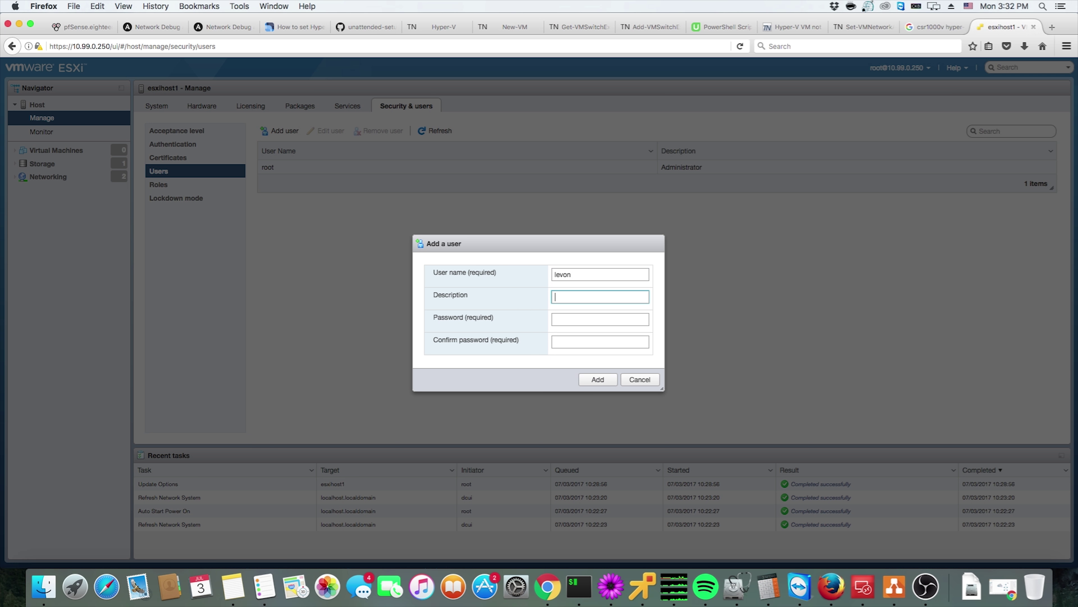
type("admin")
key("Tab")
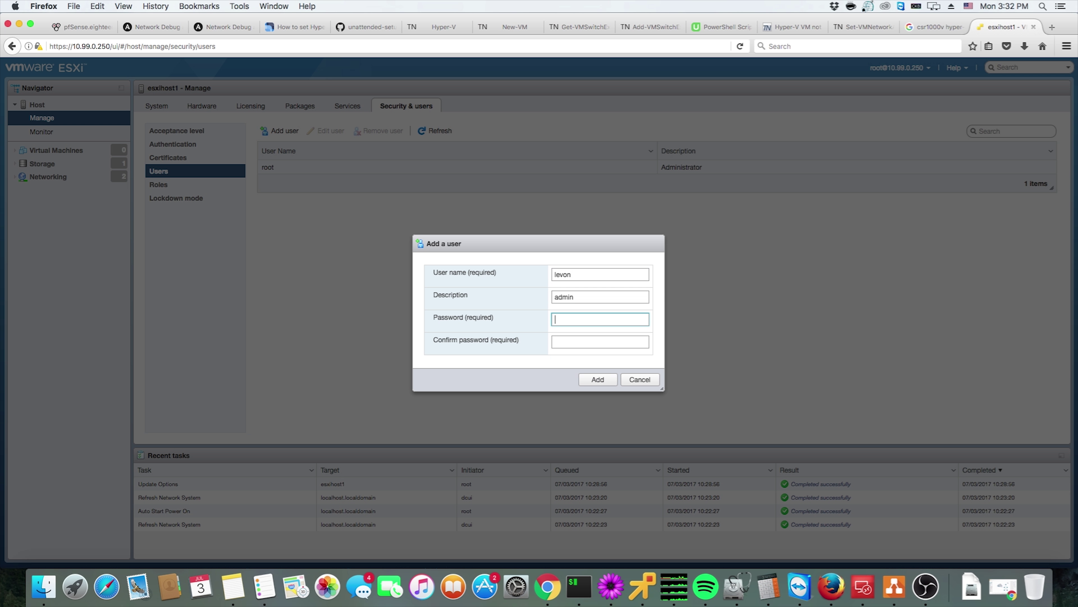
type("••••")
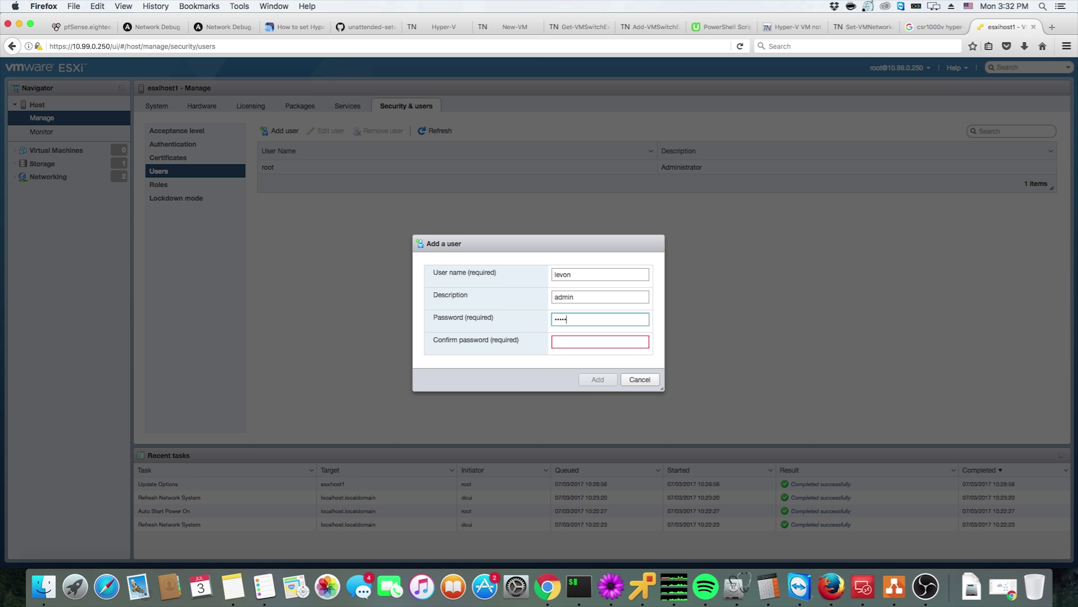
type("••••••••••••")
key("Tab")
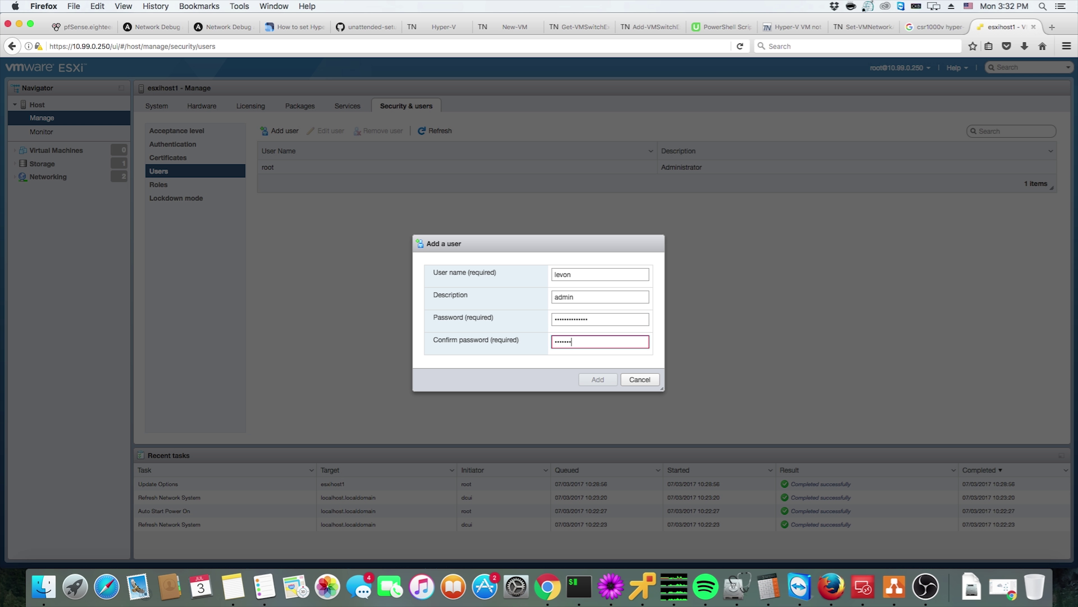
type("•••••••••••••••")
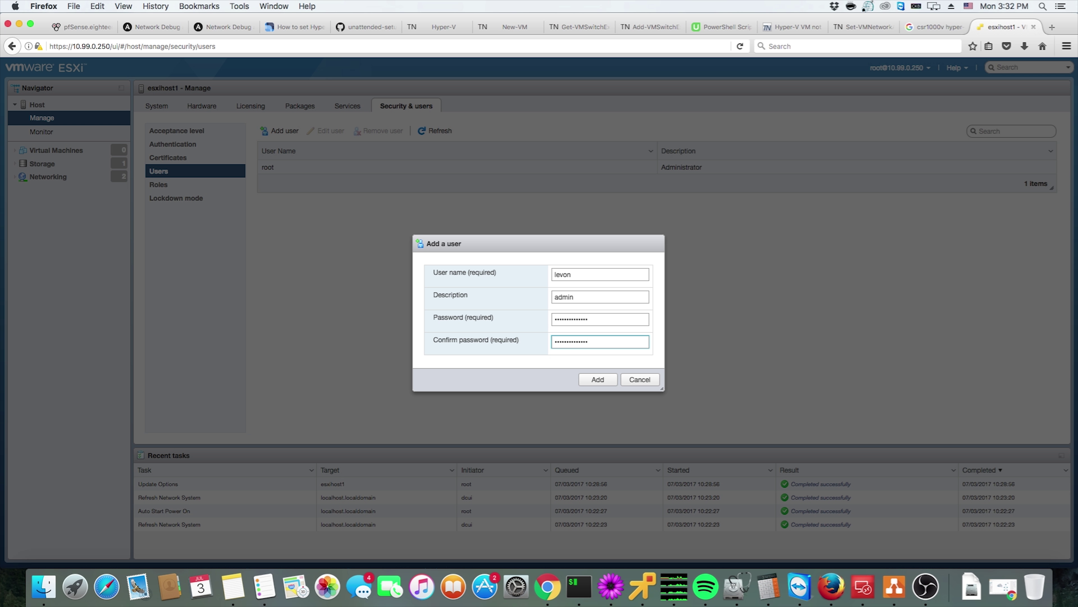
left_click(592, 378)
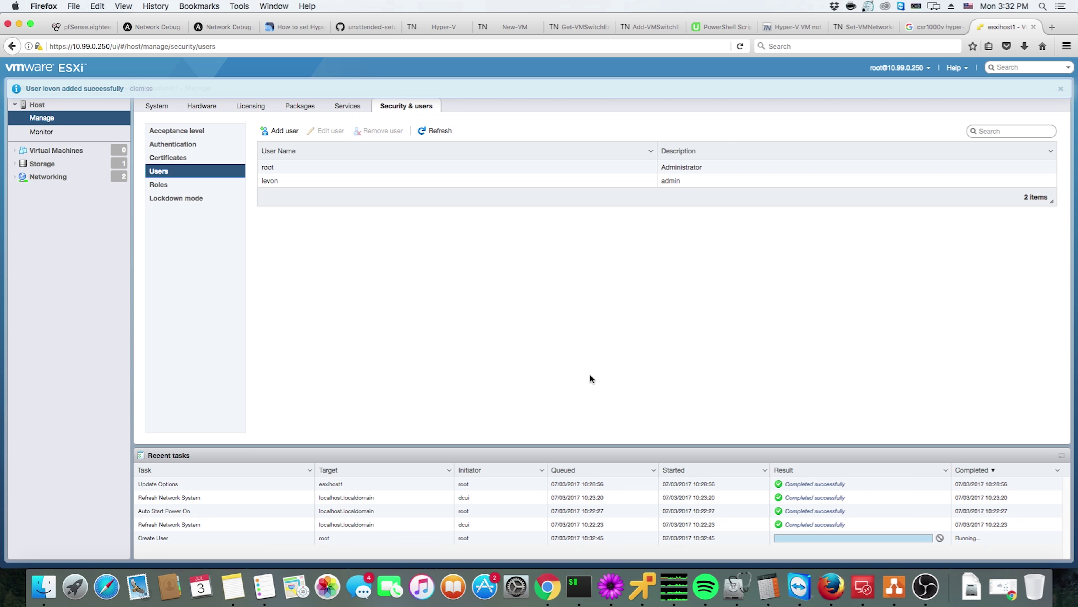
Log out of root and attempt to sign in as the new user, which is denied
left_click(907, 68)
left_click(859, 135)
left_click(114, 250)
type("levon")
key("Tab")
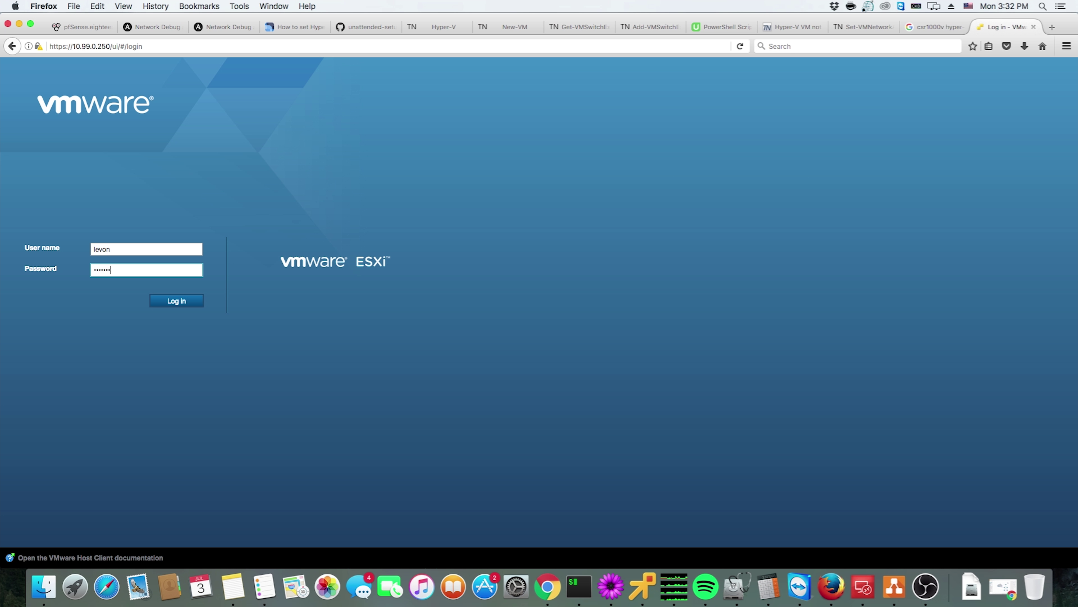
key("Return")
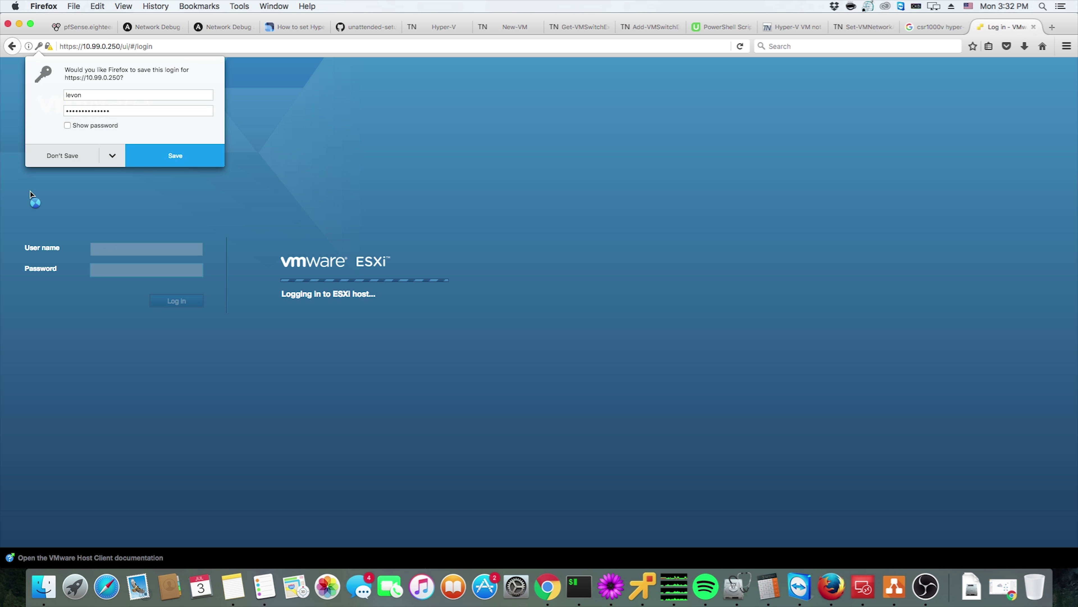
left_click(51, 151)
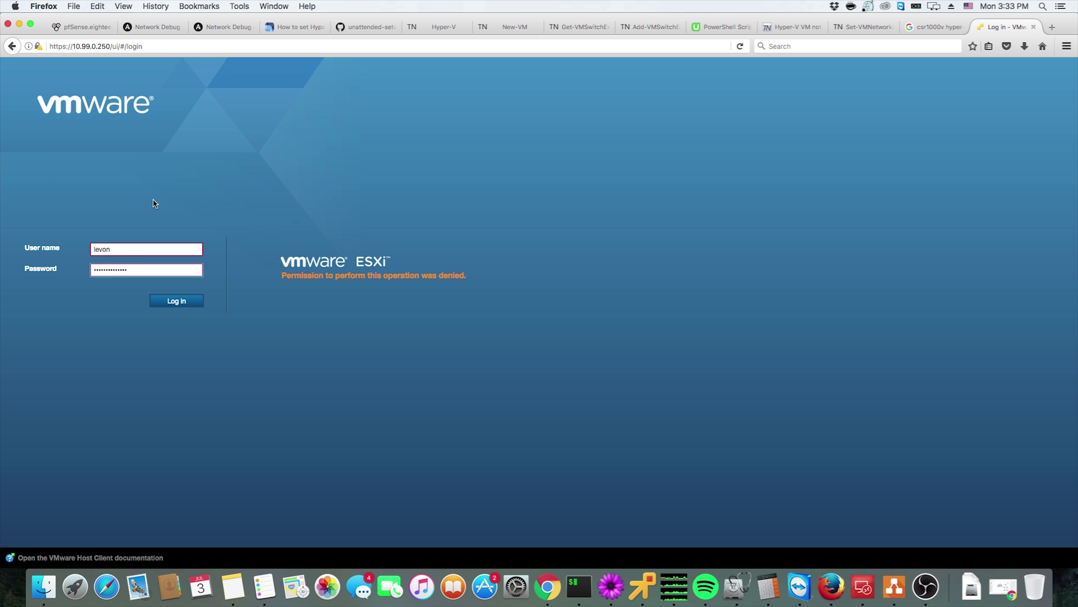
Replace the credentials with root and the root password and log back in
double_click(109, 273)
double_click(112, 250)
type("ro")
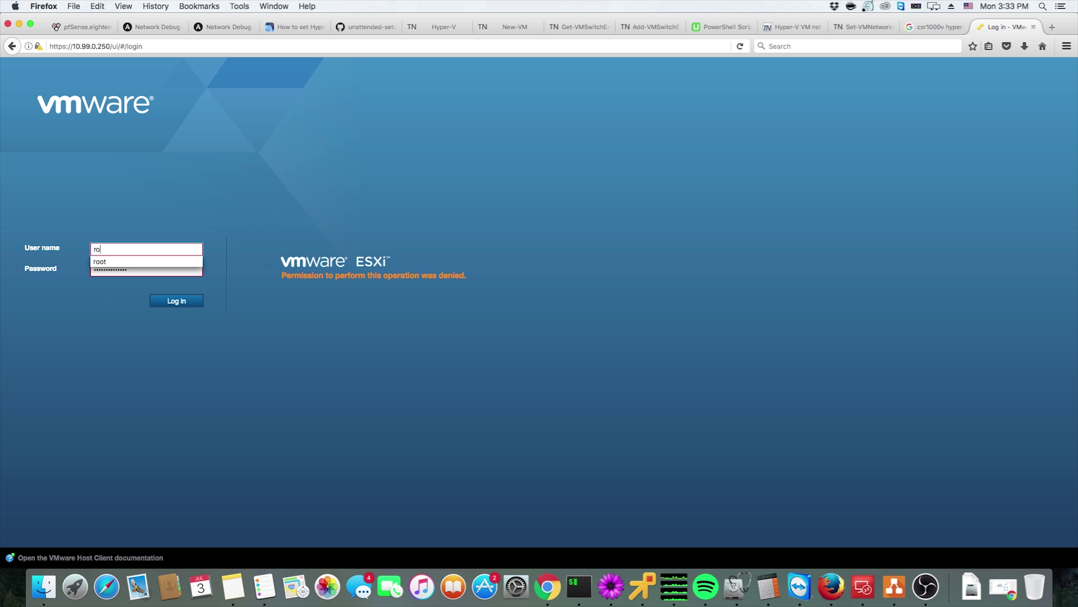
type("ot")
key("Tab")
type("•")
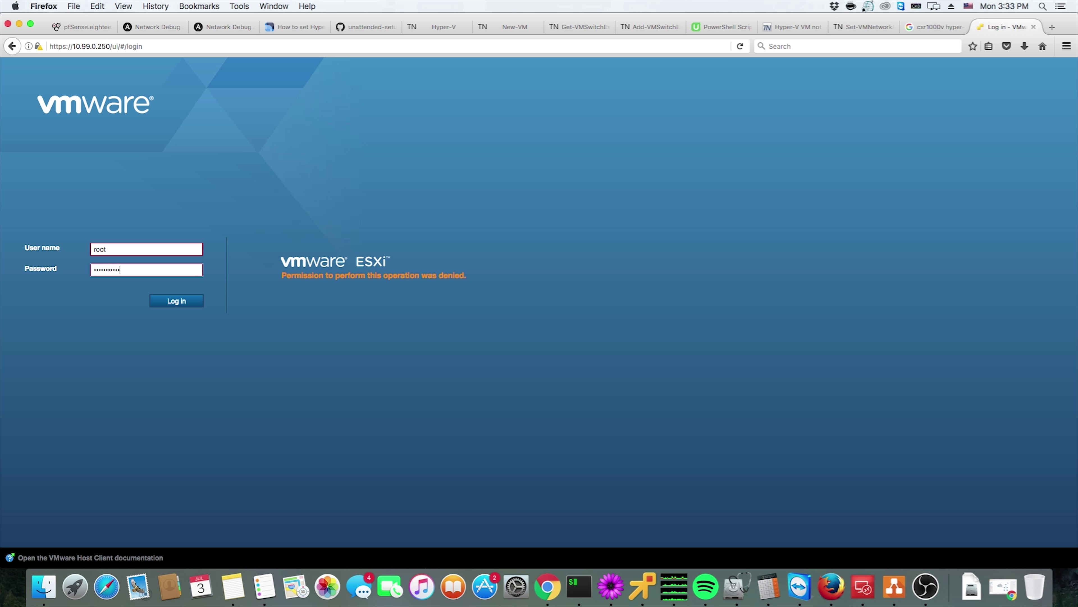
key("Return")
left_click(111, 155)
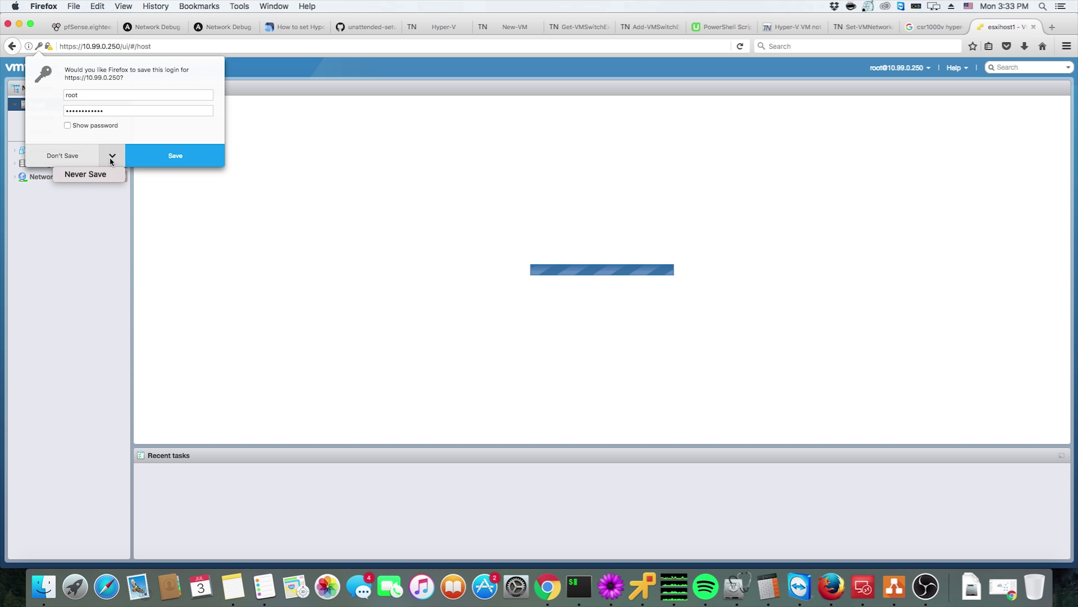
Dismiss the save-login prompt, browse host roles and users, and preview the admin user's edit form
left_click(98, 170)
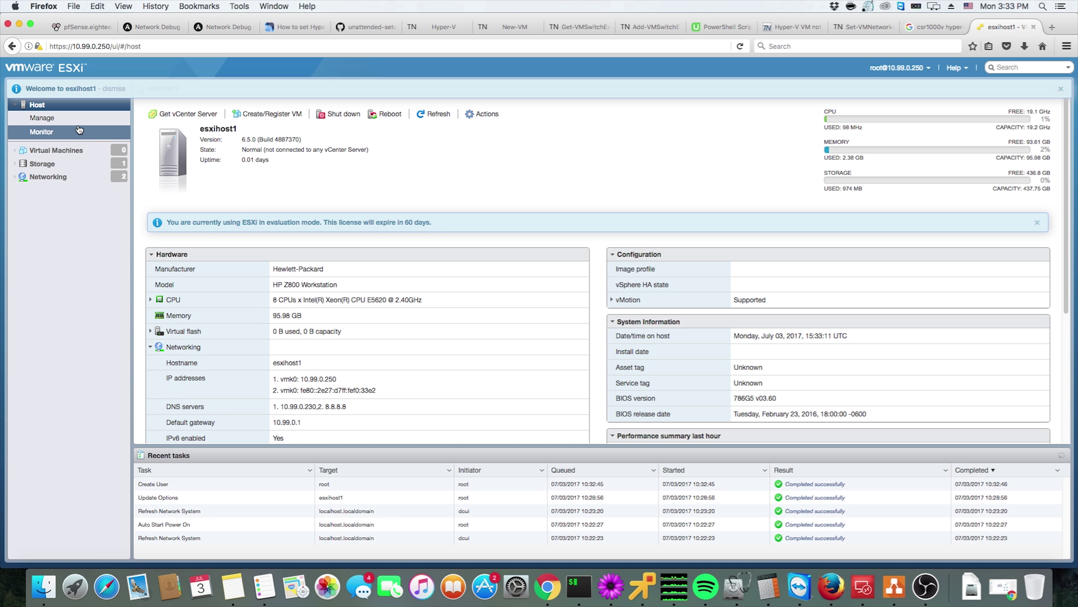
left_click(65, 123)
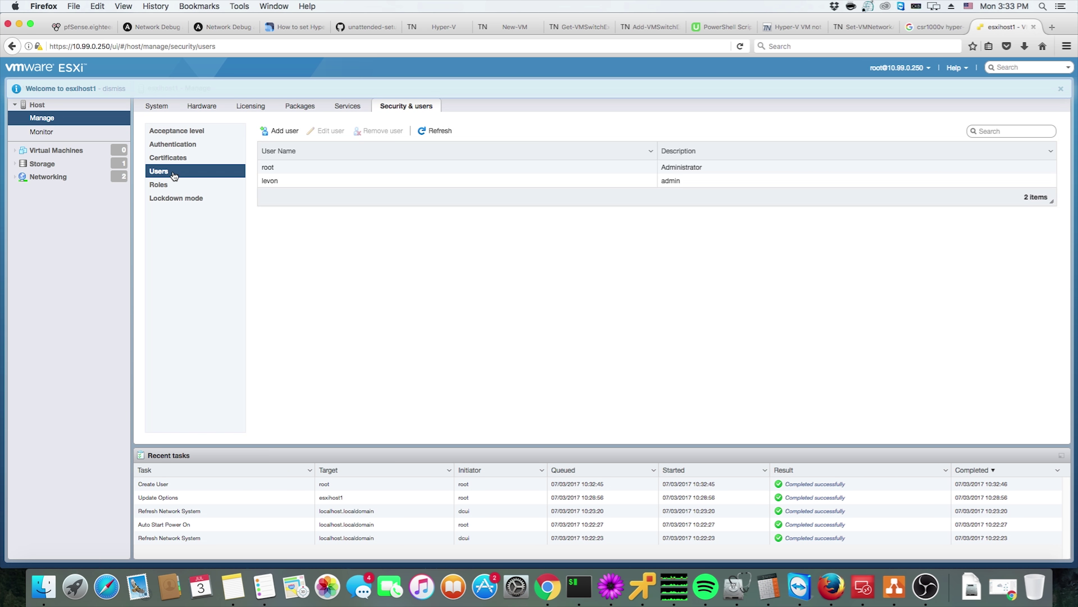
left_click(173, 184)
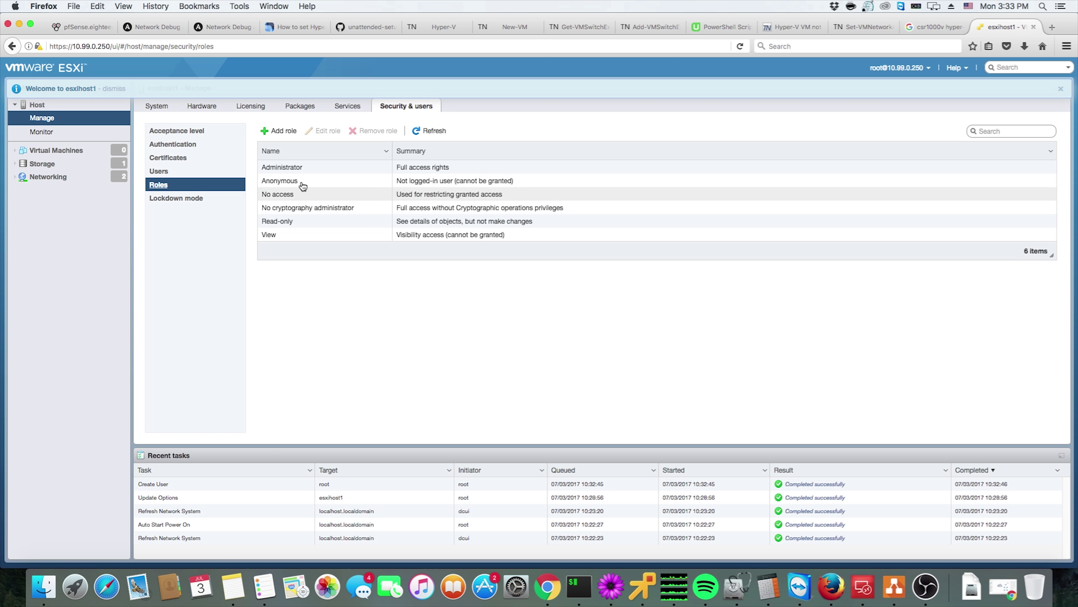
left_click(304, 168)
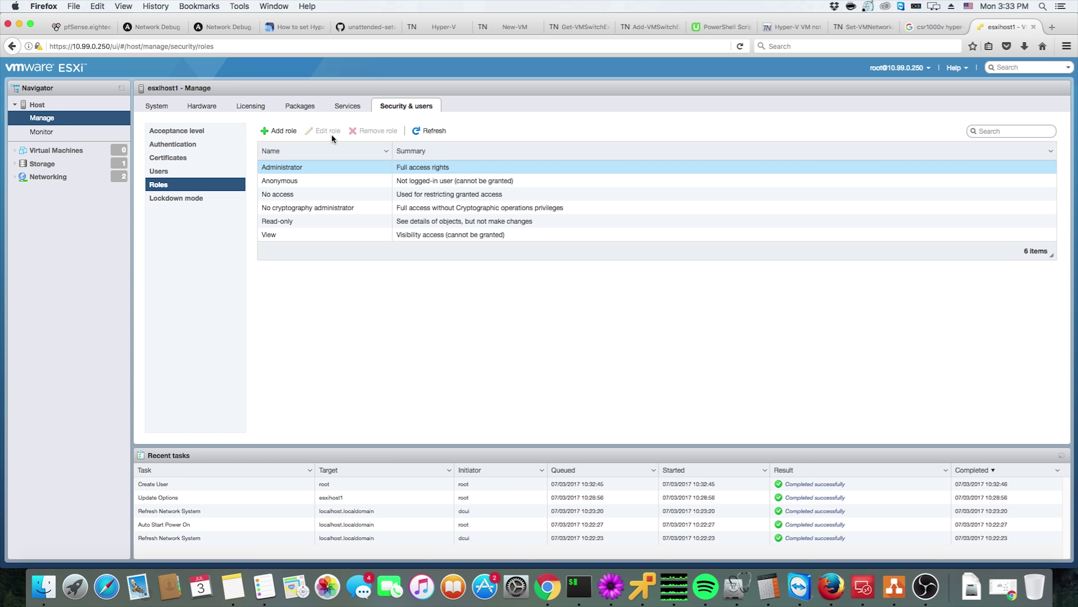
left_click(159, 170)
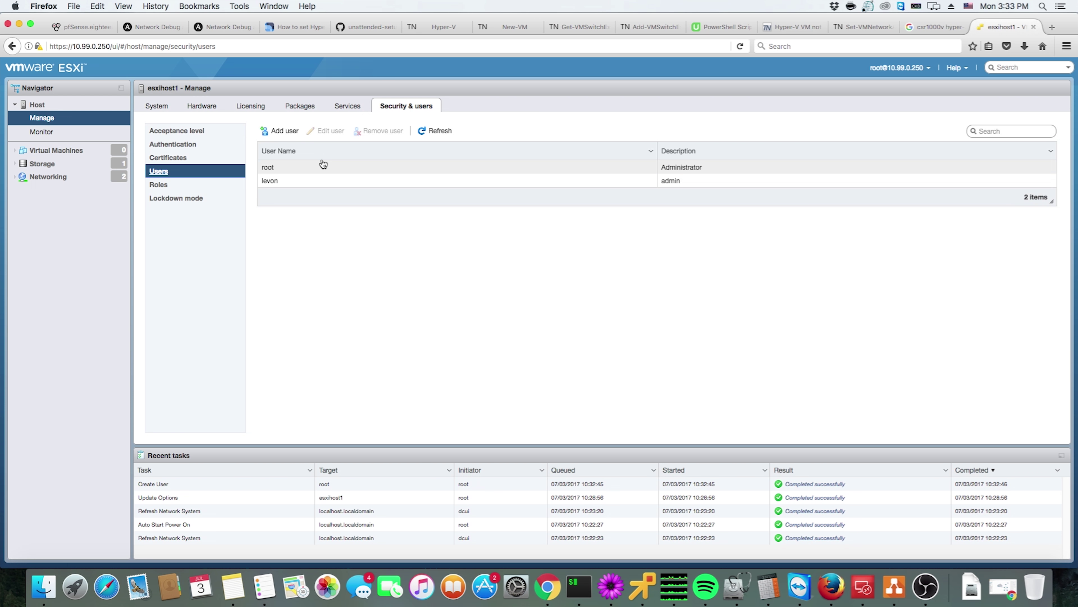
left_click(315, 181)
left_click(325, 131)
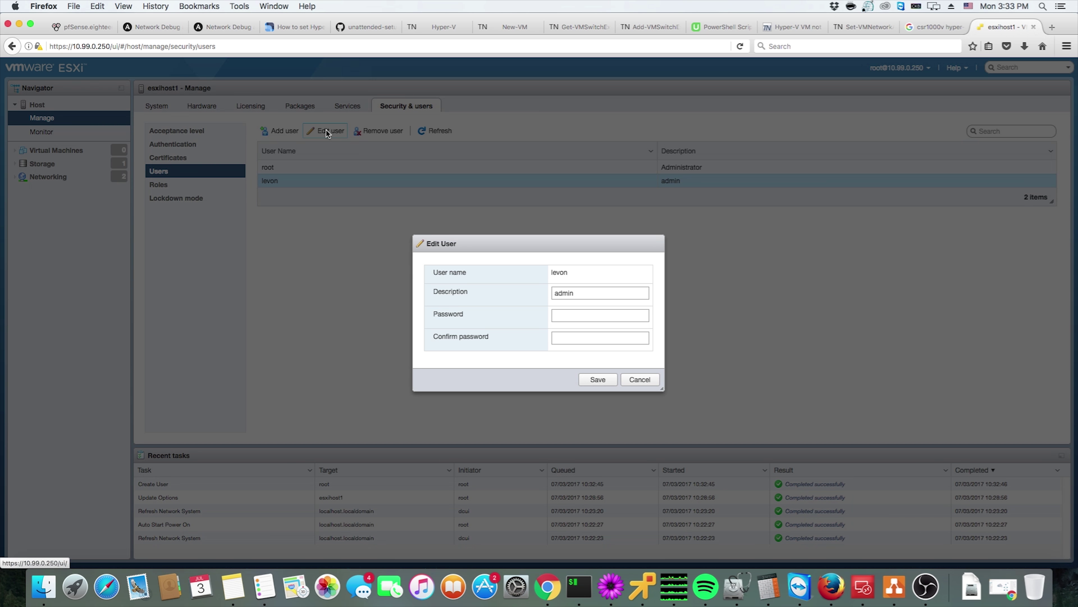
left_click(637, 380)
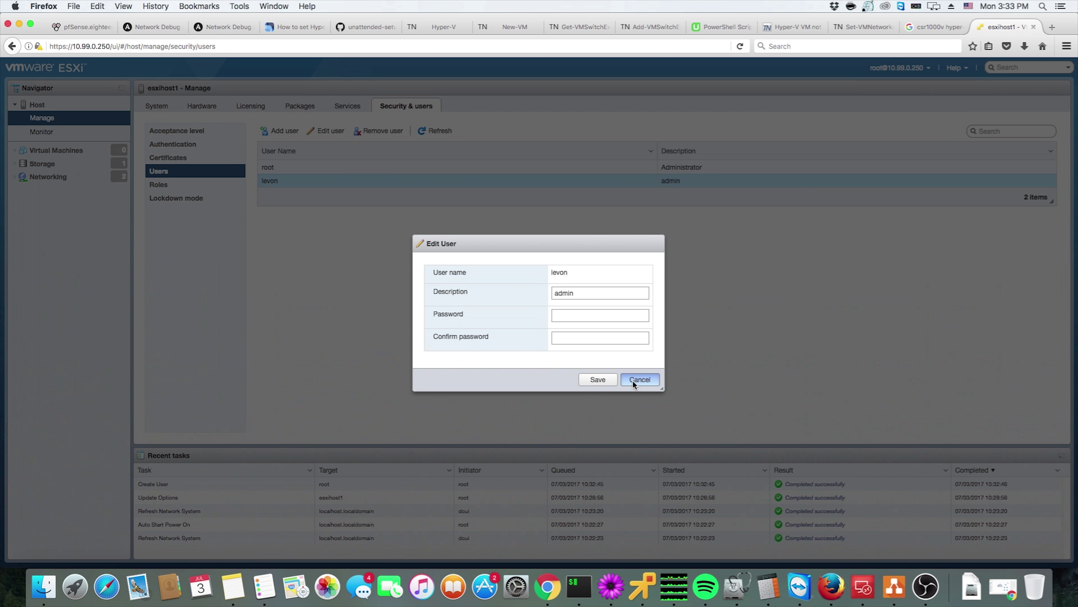
Review roles, authentication, acceptance level and certificate pages, then open the admin user's edit form
left_click(175, 185)
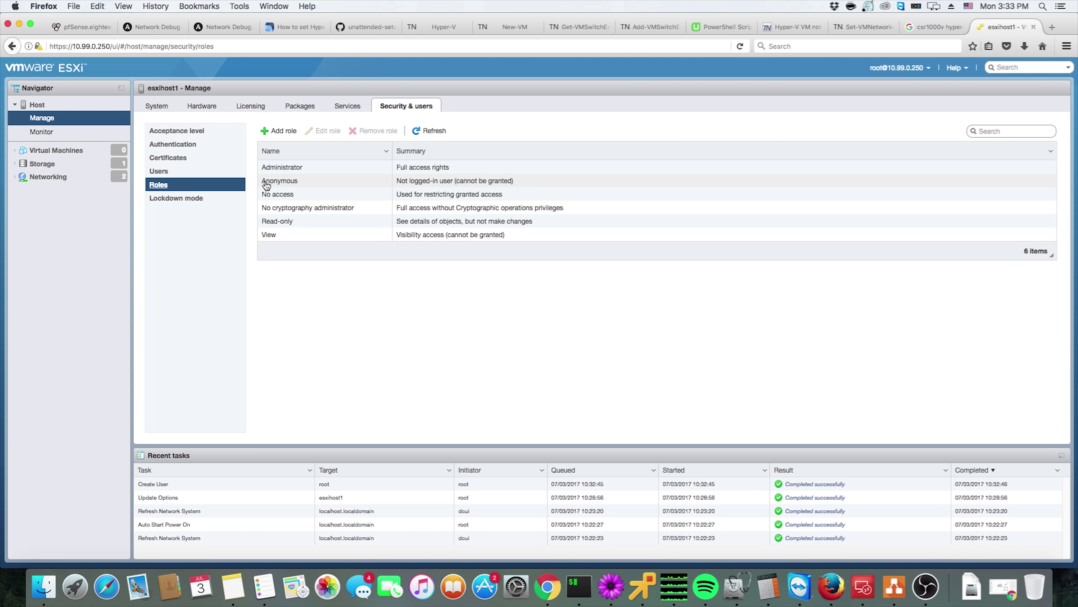
left_click(289, 169)
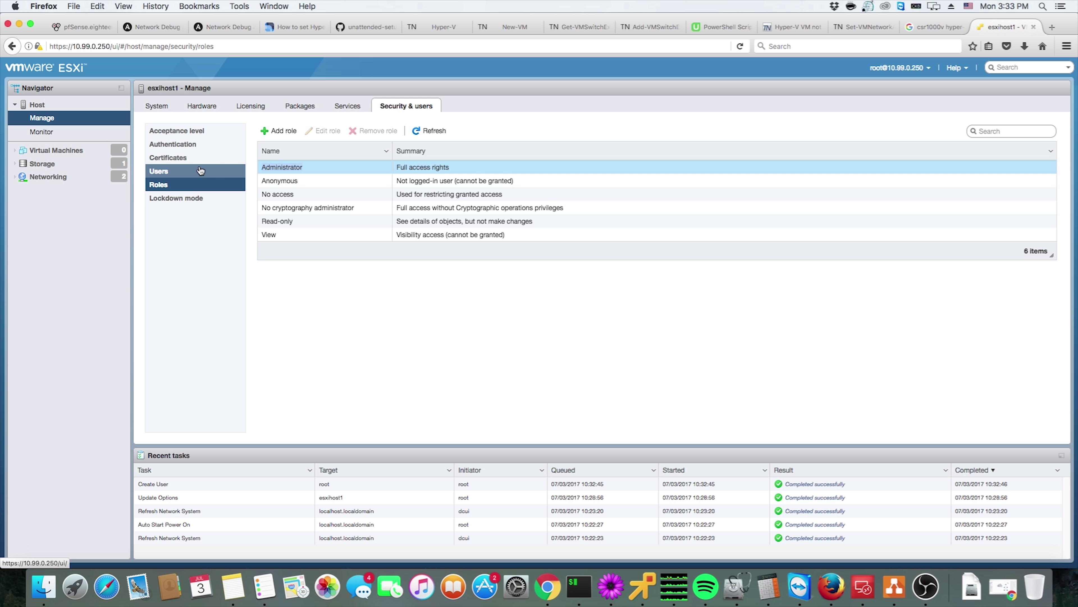
left_click(197, 145)
left_click(195, 130)
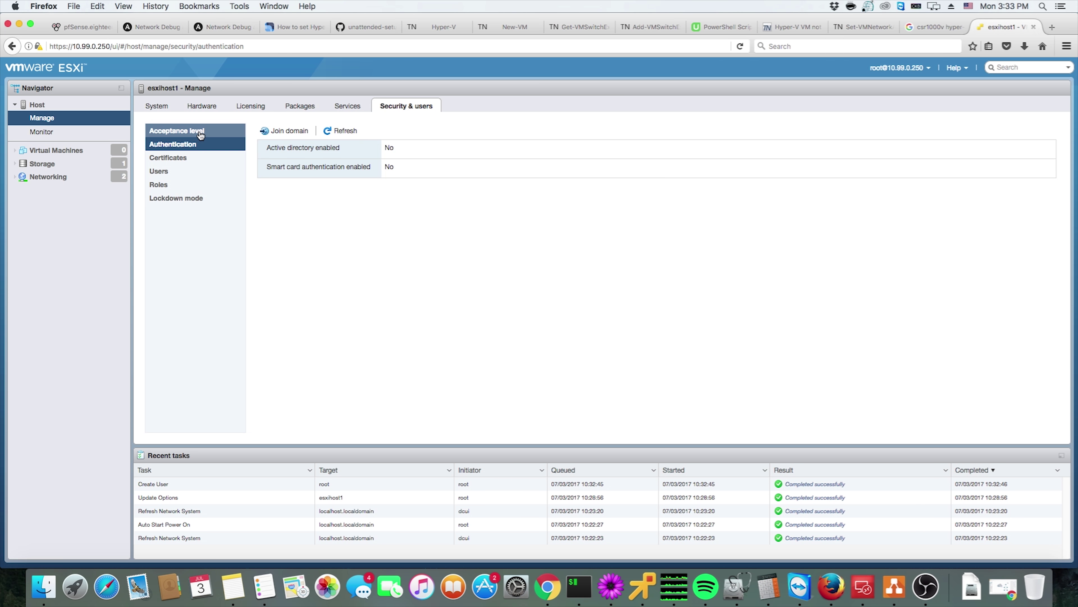
left_click(196, 159)
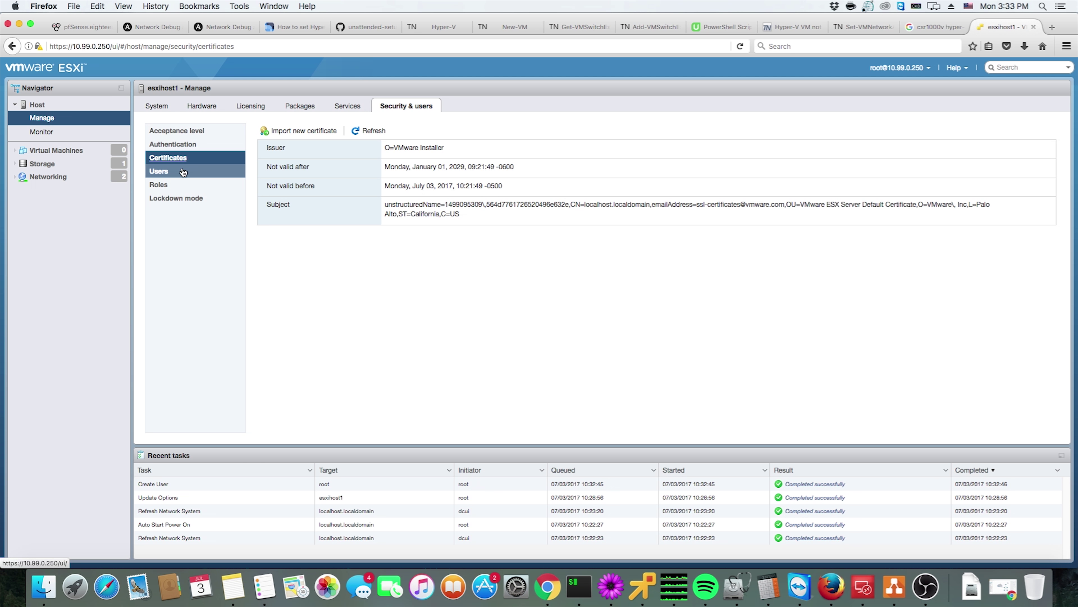
left_click(182, 172)
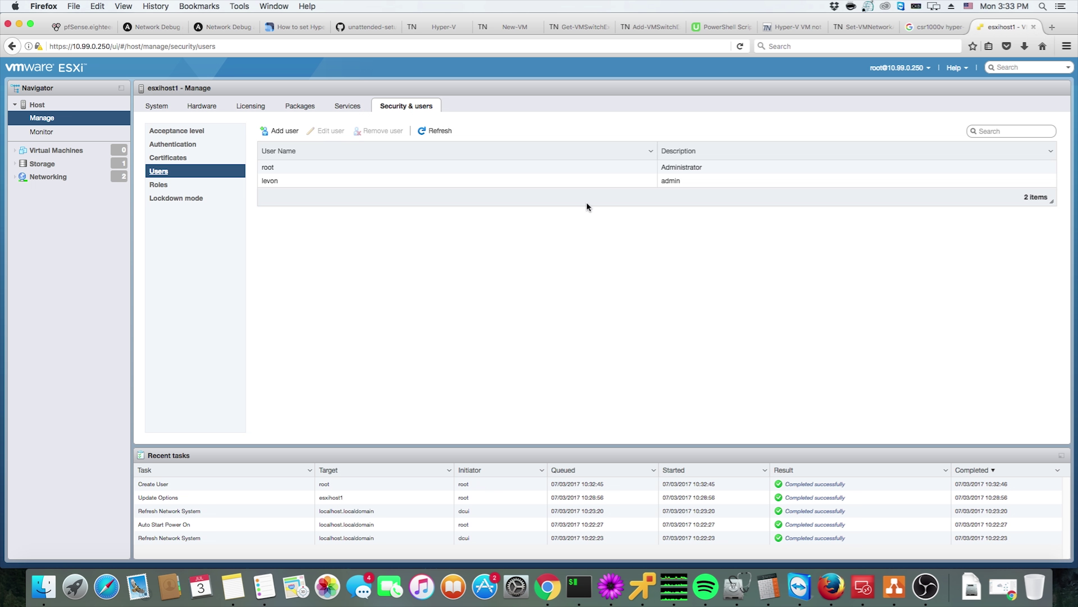
left_click(175, 185)
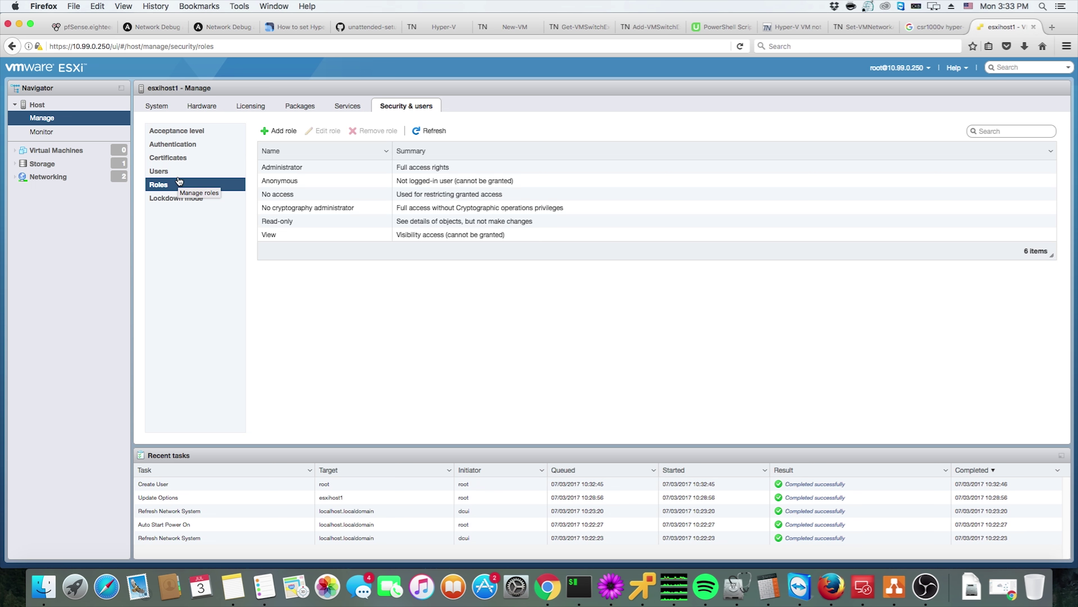
left_click(170, 170)
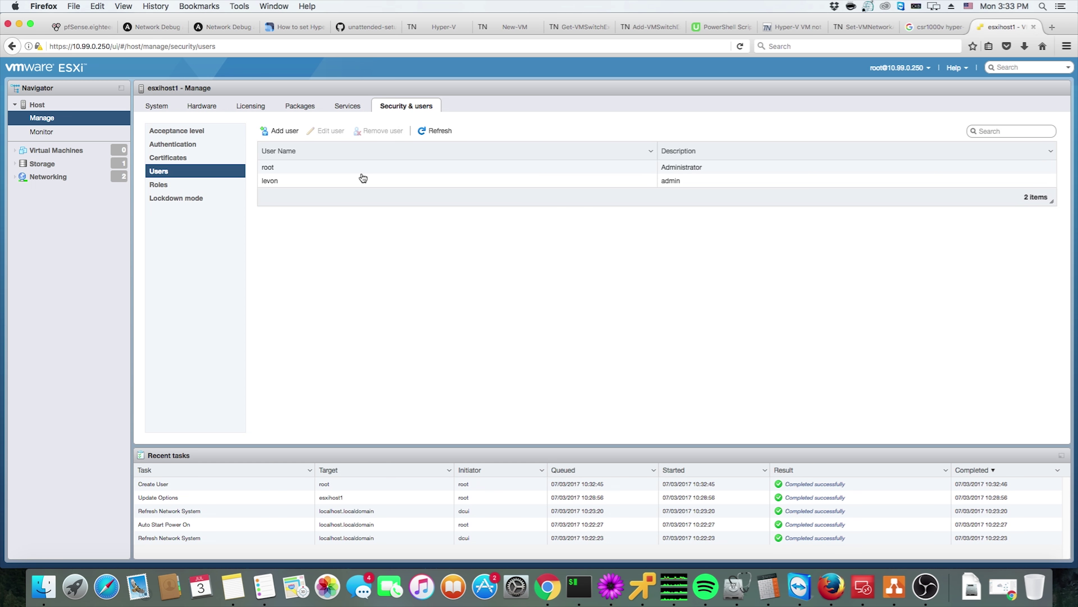
left_click(489, 183)
left_click(325, 131)
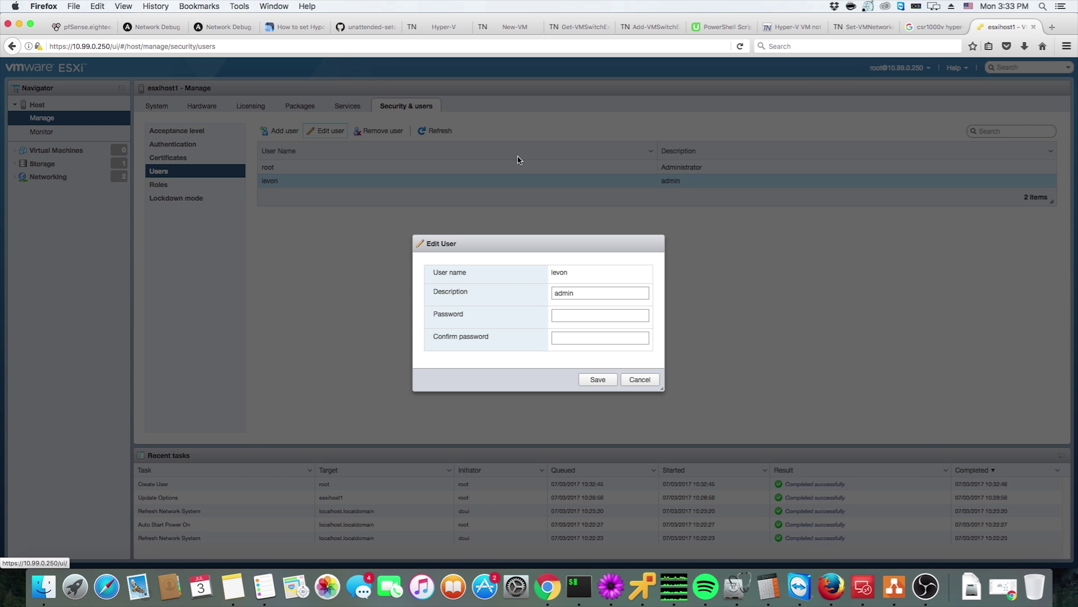
Replace the second user's description 'admin' with 'Administrator' and save the user
double_click(578, 291)
type("Administrator")
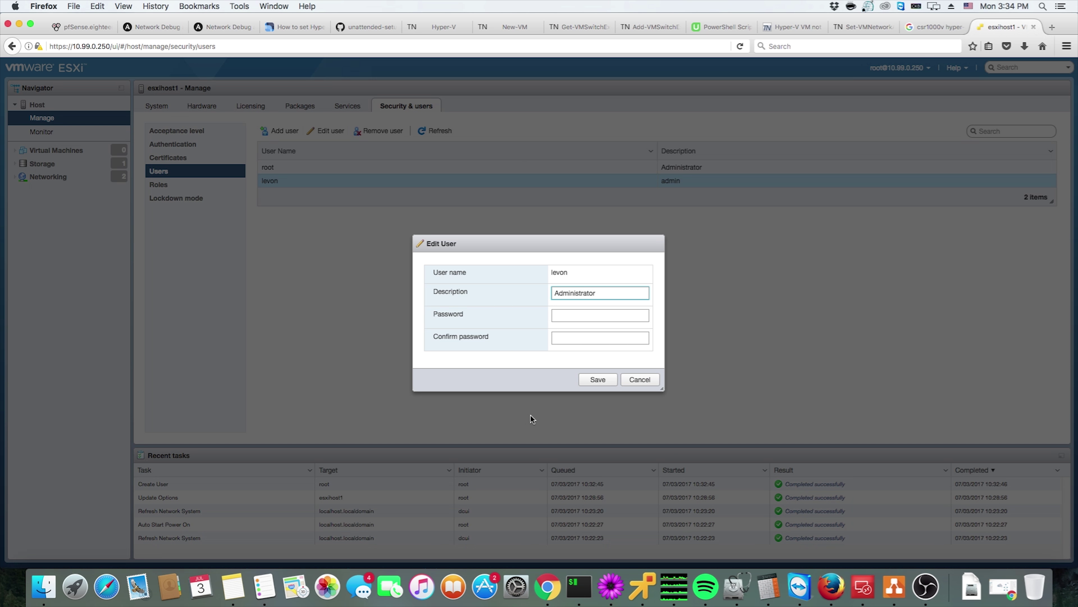
left_click(587, 383)
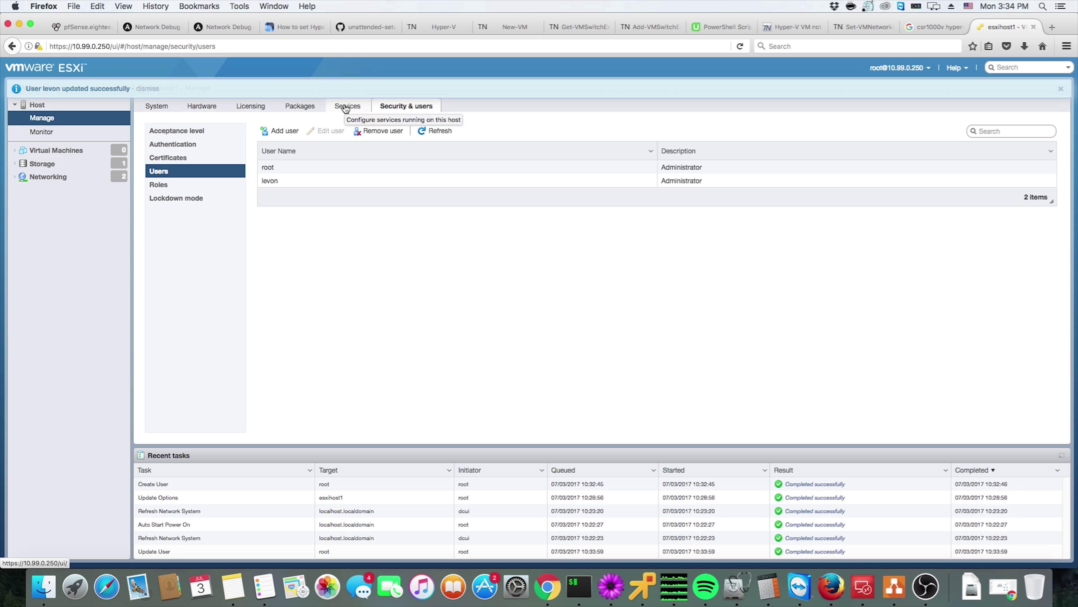
left_click(178, 182)
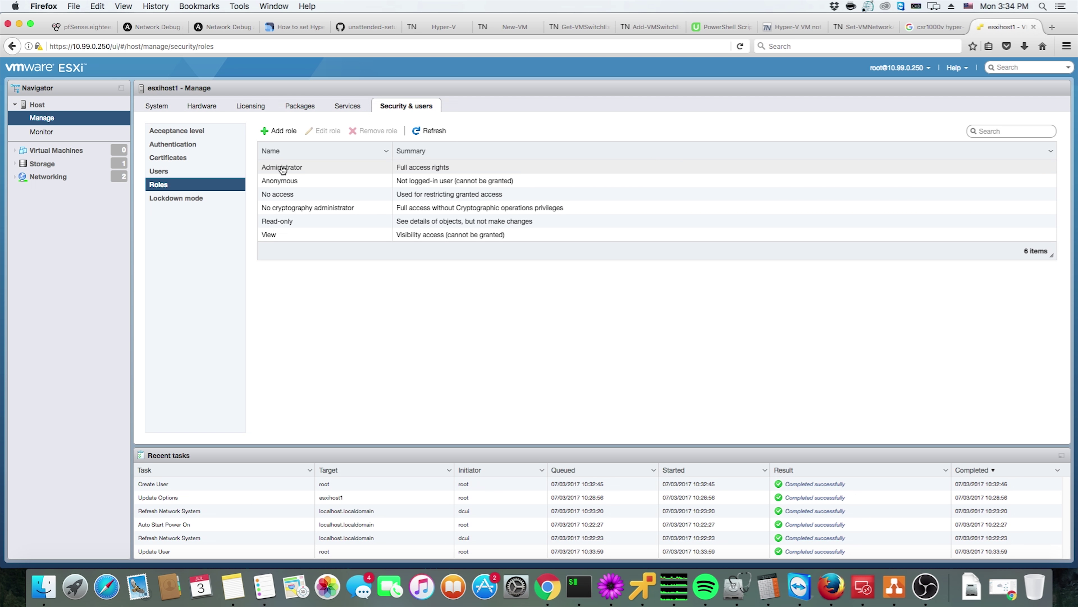
Select the Administrator role, preview the Add role privilege list, and cancel without creating a role
left_click(283, 169)
left_click(278, 131)
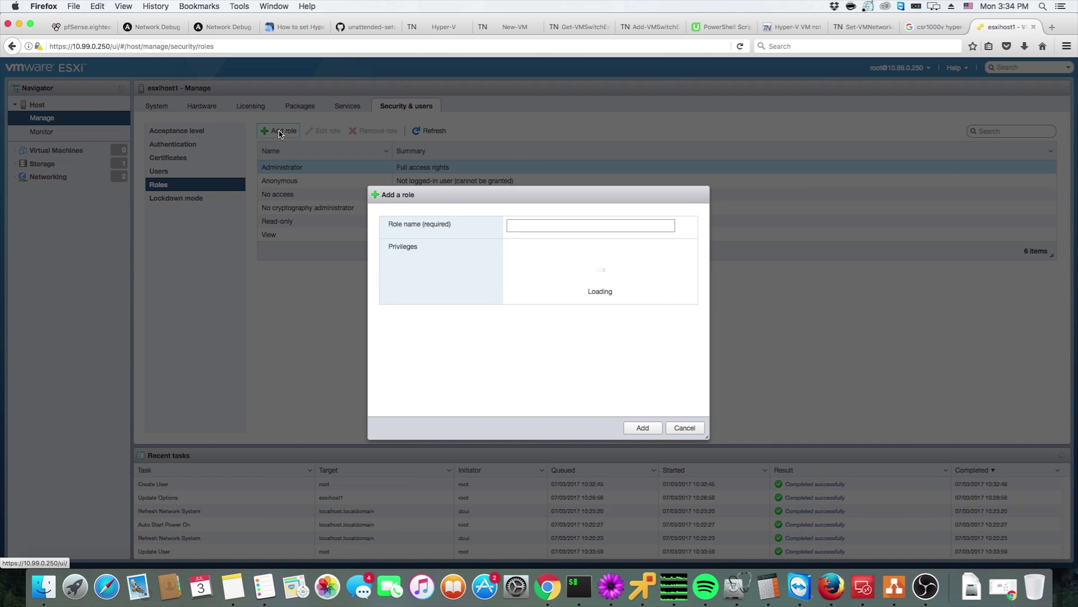
scroll(664, 296, "down", 1)
scroll(660, 293, "down", 4)
scroll(657, 290, "up", 6)
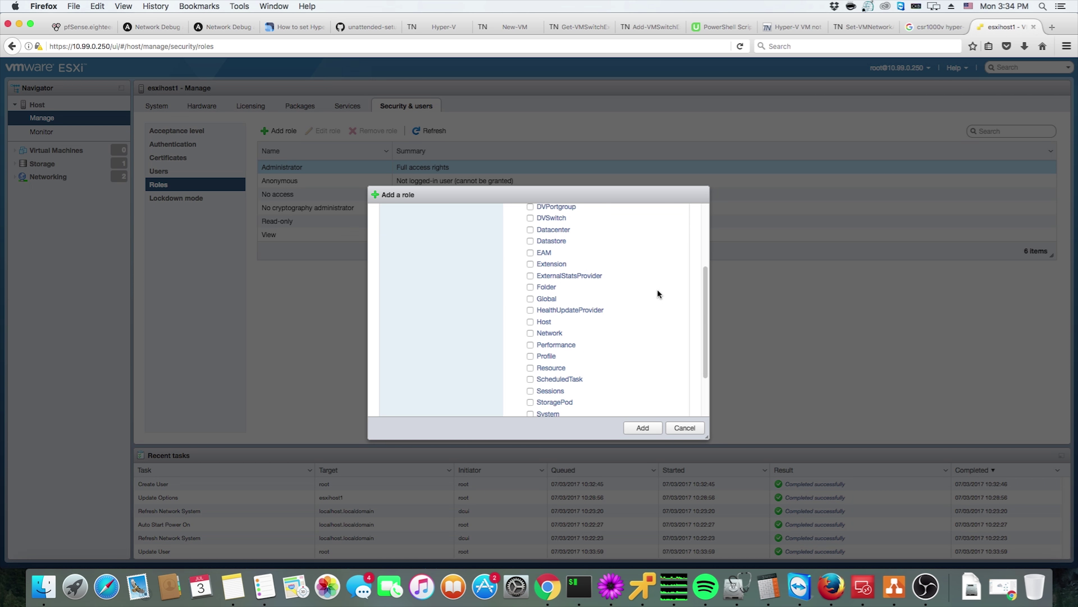
left_click(683, 433)
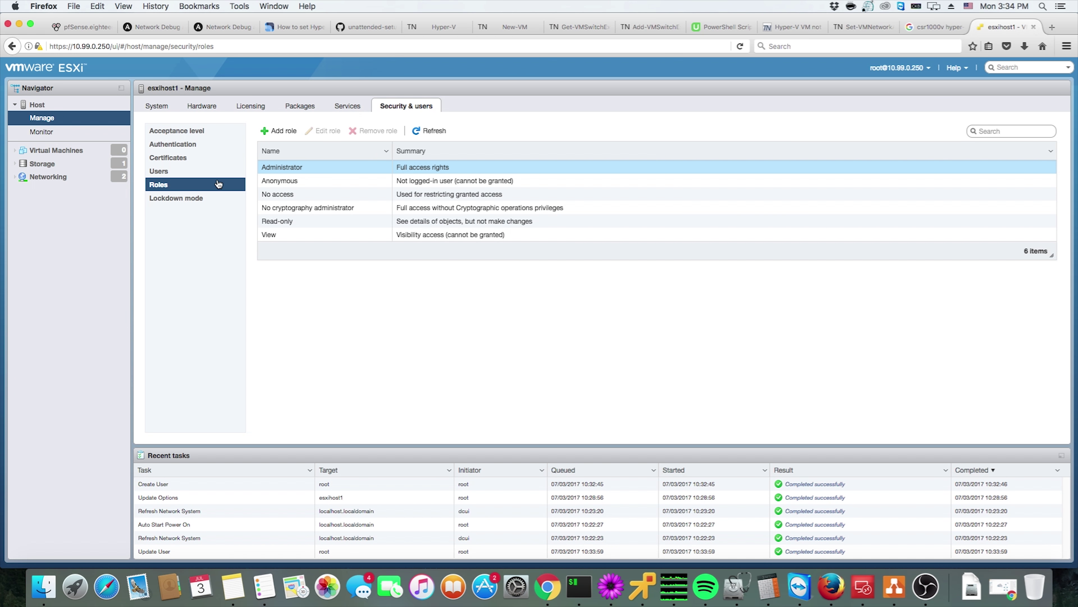
Review the lockdown mode, roles, users, certificate, authentication and acceptance level security pages
left_click(218, 198)
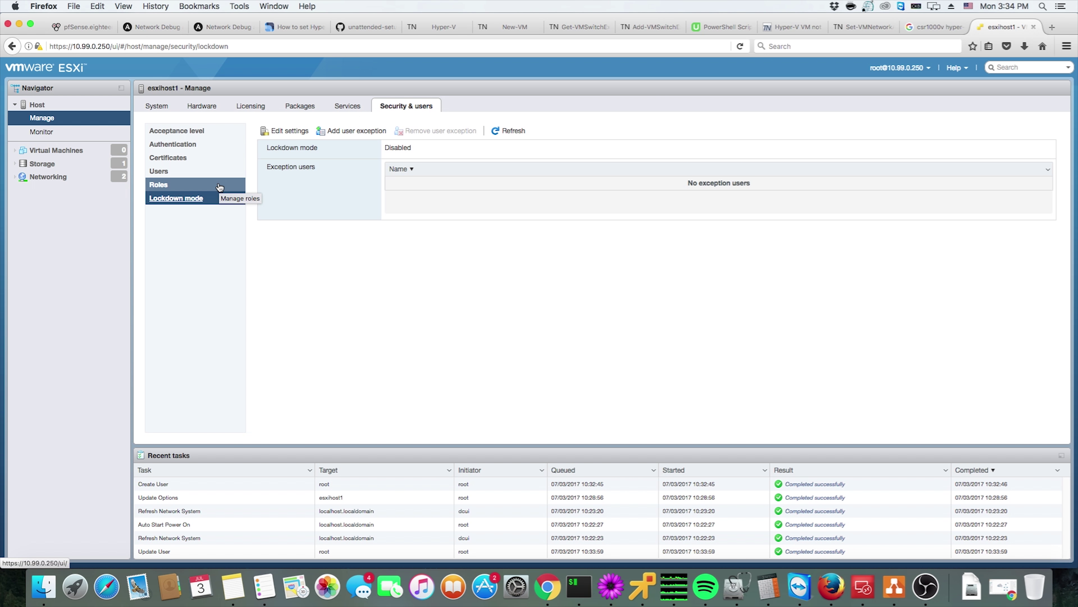
left_click(220, 186)
left_click(220, 173)
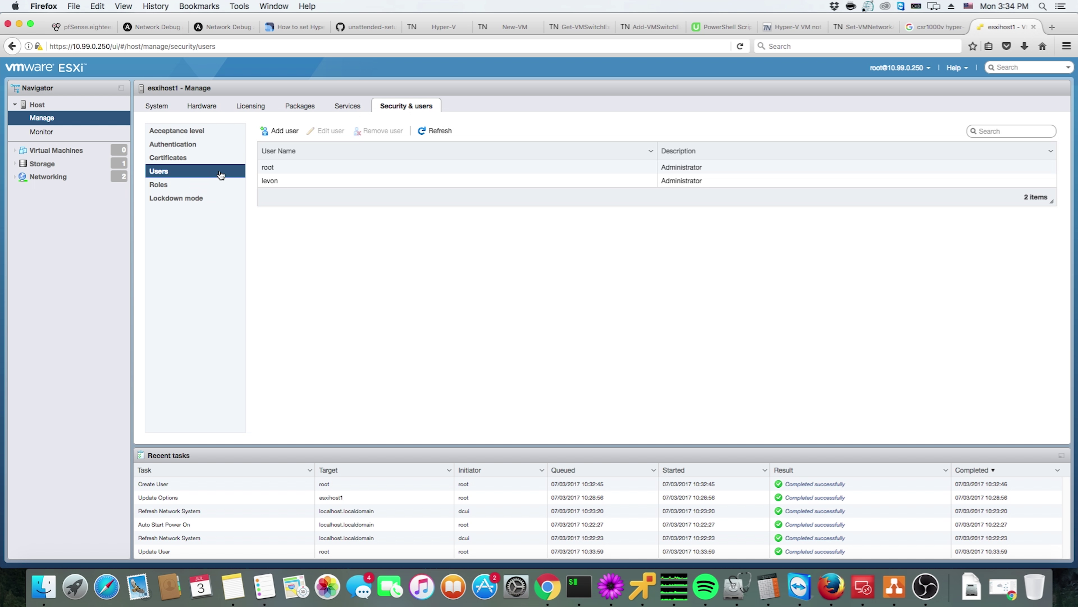
left_click(220, 164)
left_click(218, 145)
left_click(218, 134)
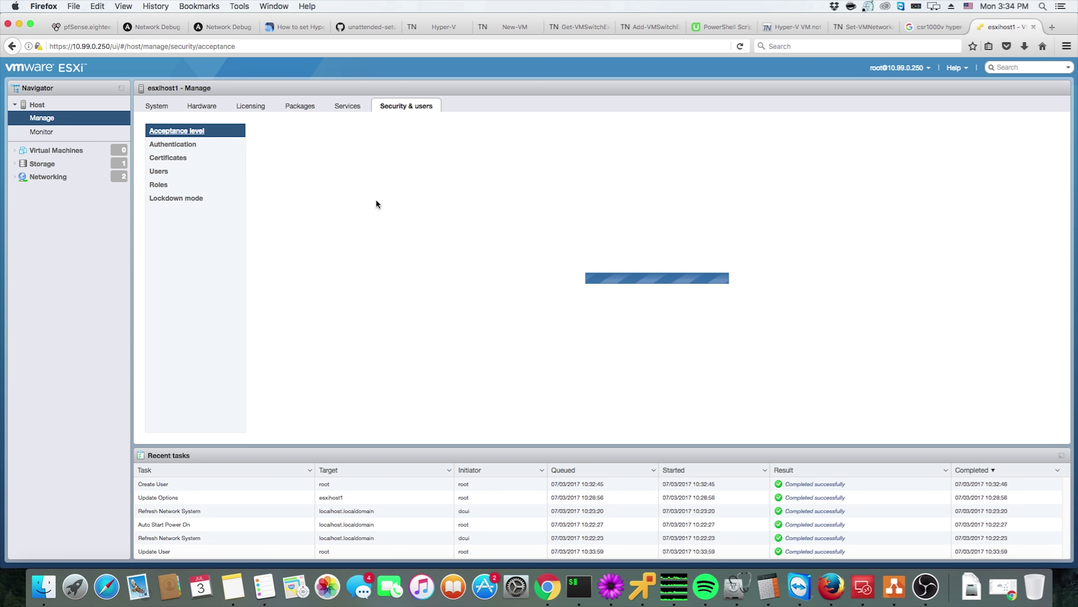
Browse the host's services, advanced system settings, hardware, licensing and packages, then return to the summary
left_click(341, 107)
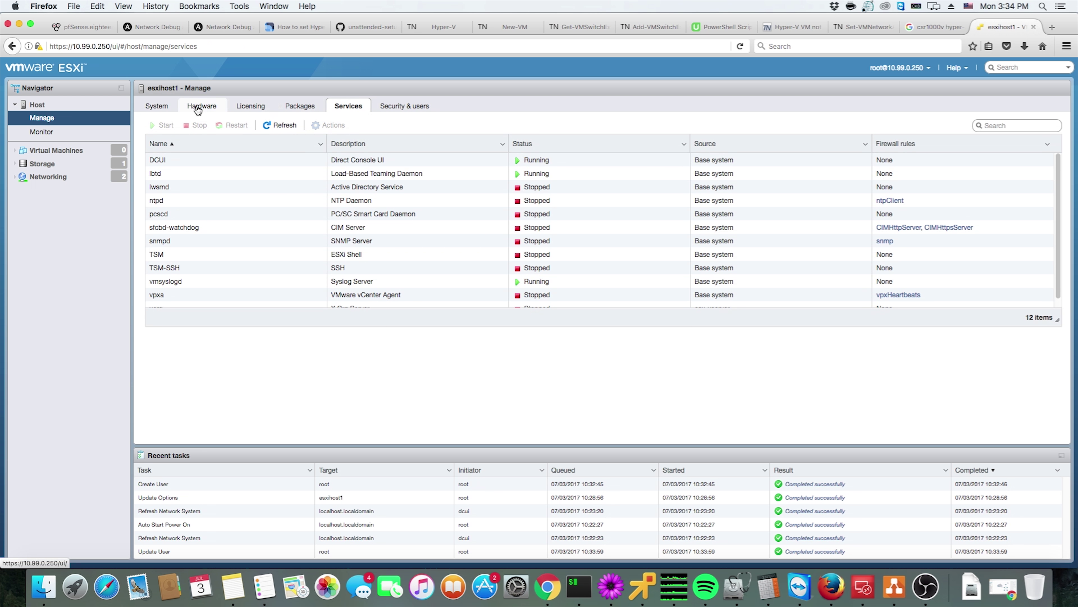
left_click(166, 109)
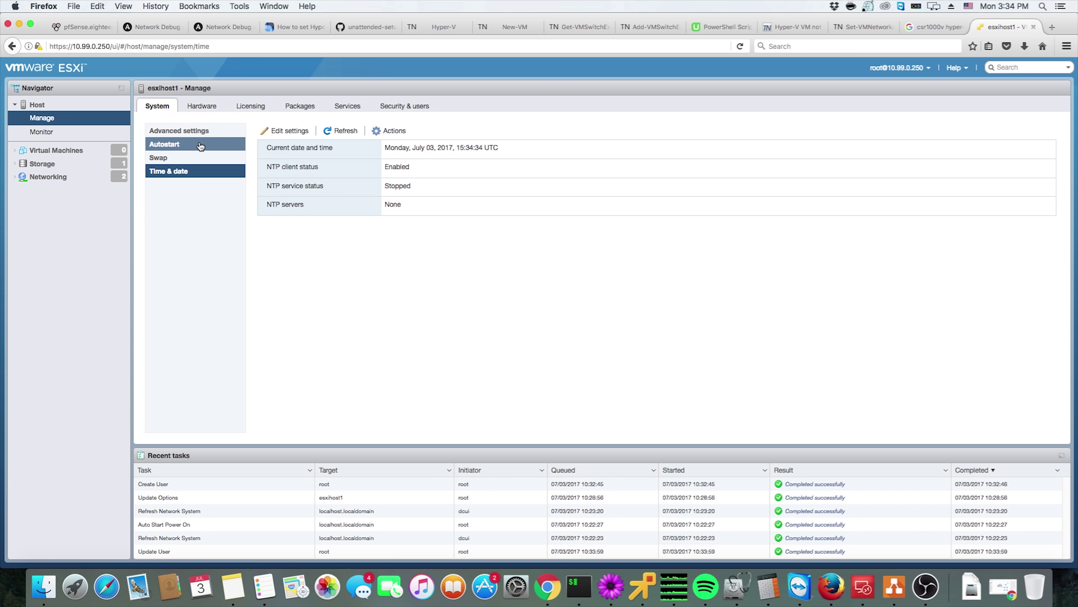
left_click(199, 132)
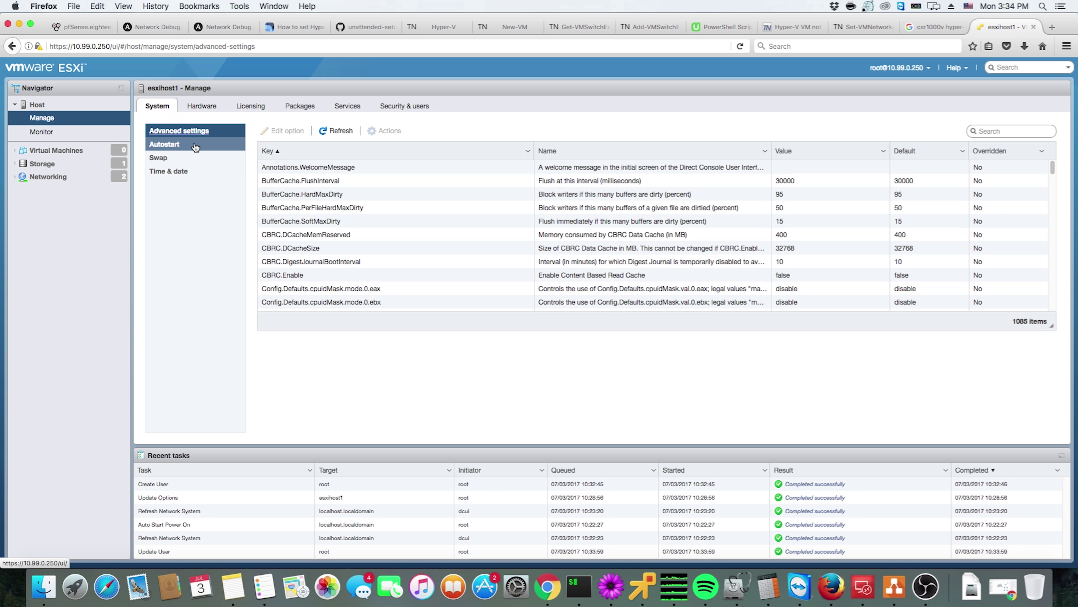
left_click(203, 110)
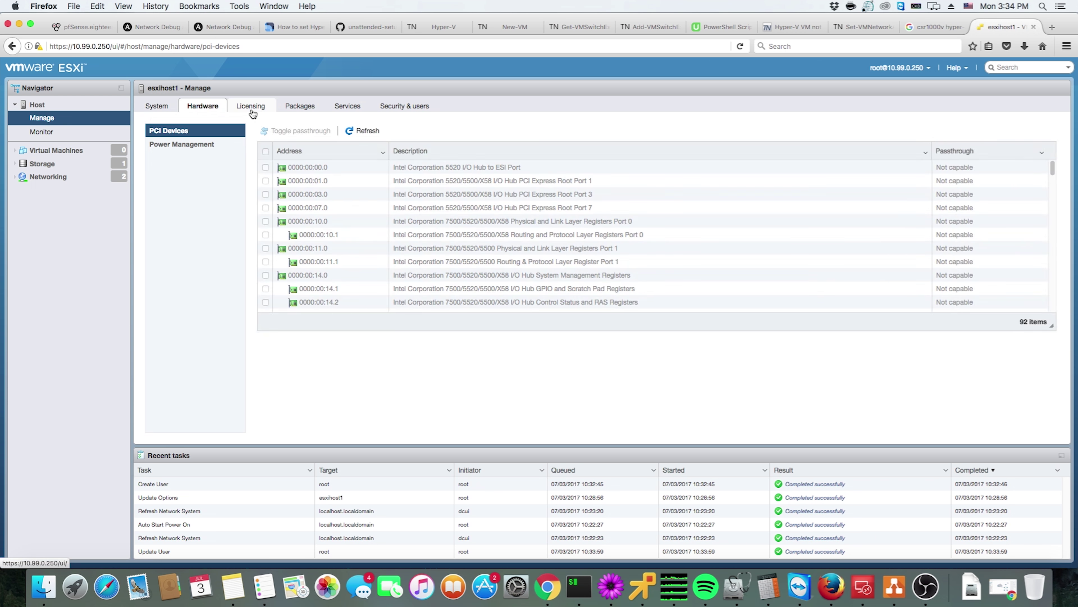
left_click(252, 110)
left_click(308, 107)
left_click(352, 106)
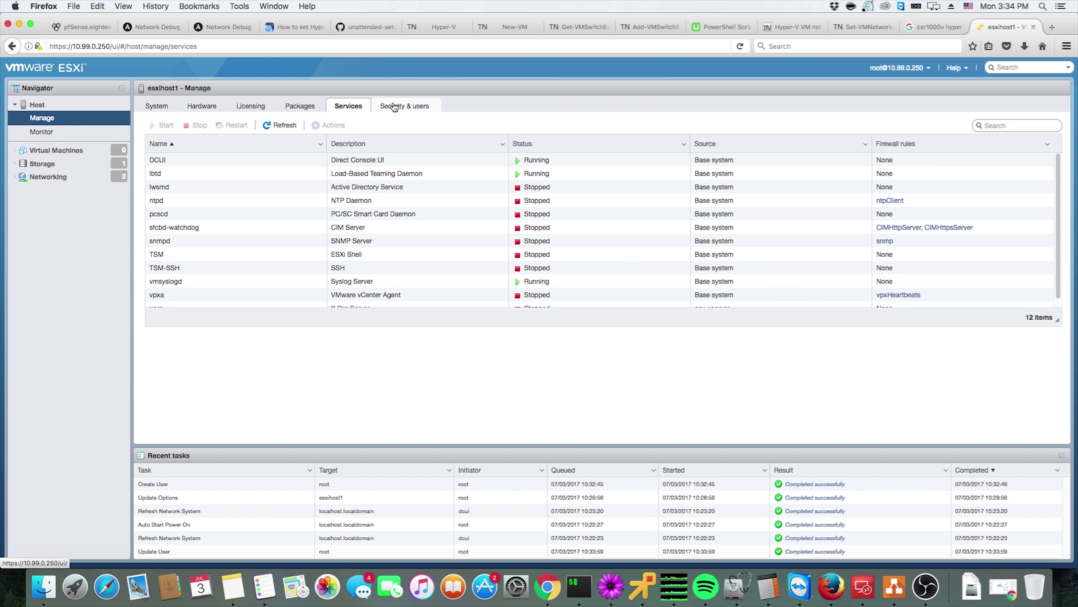
left_click(391, 106)
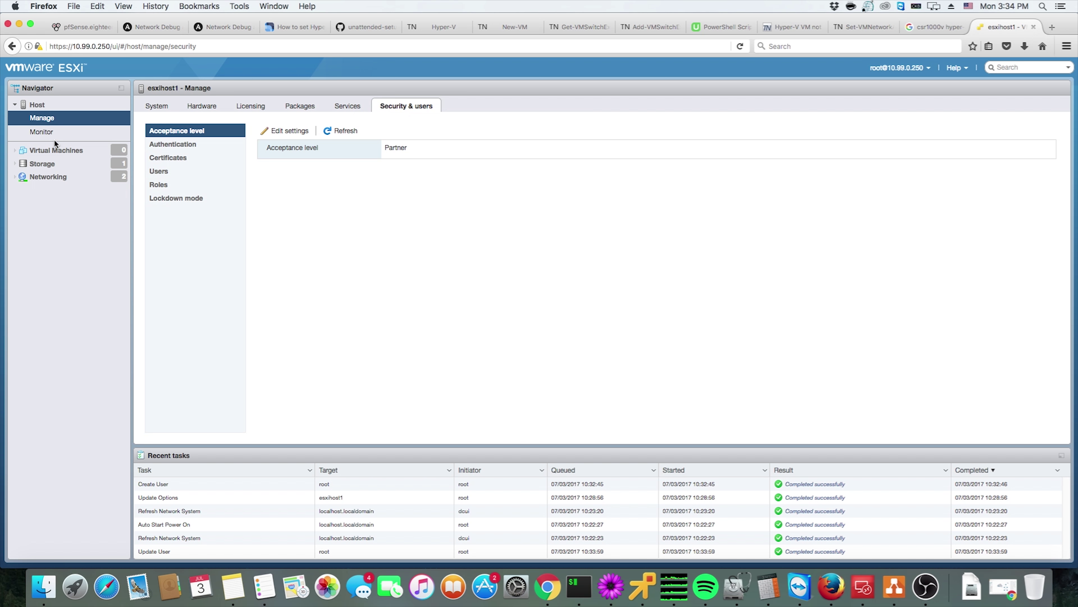
left_click(62, 108)
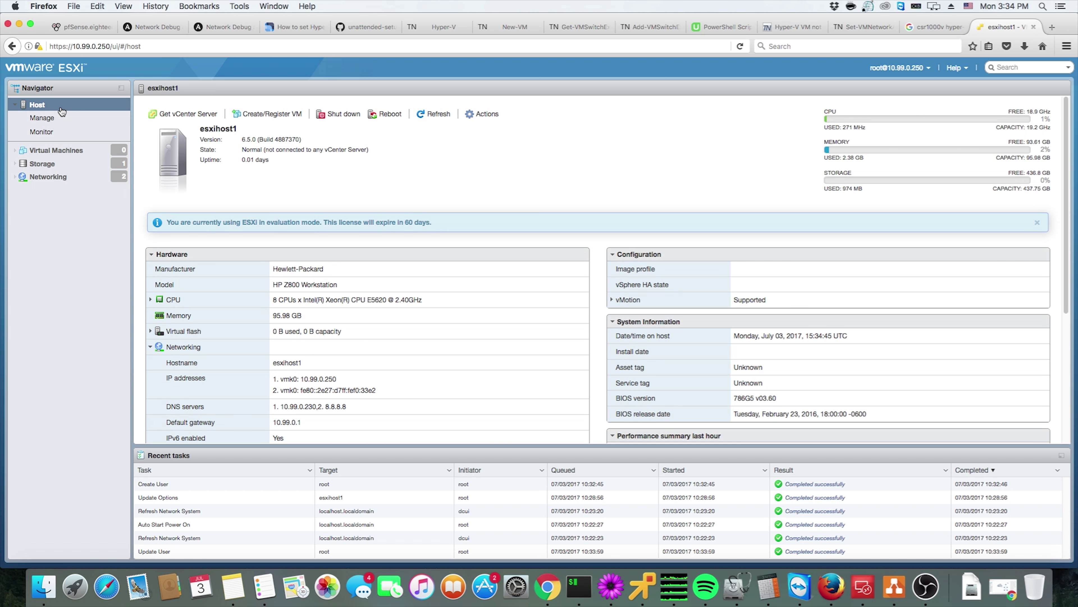
In host Permissions, add the newly created user with the Administrator role, then close the window
left_click(474, 113)
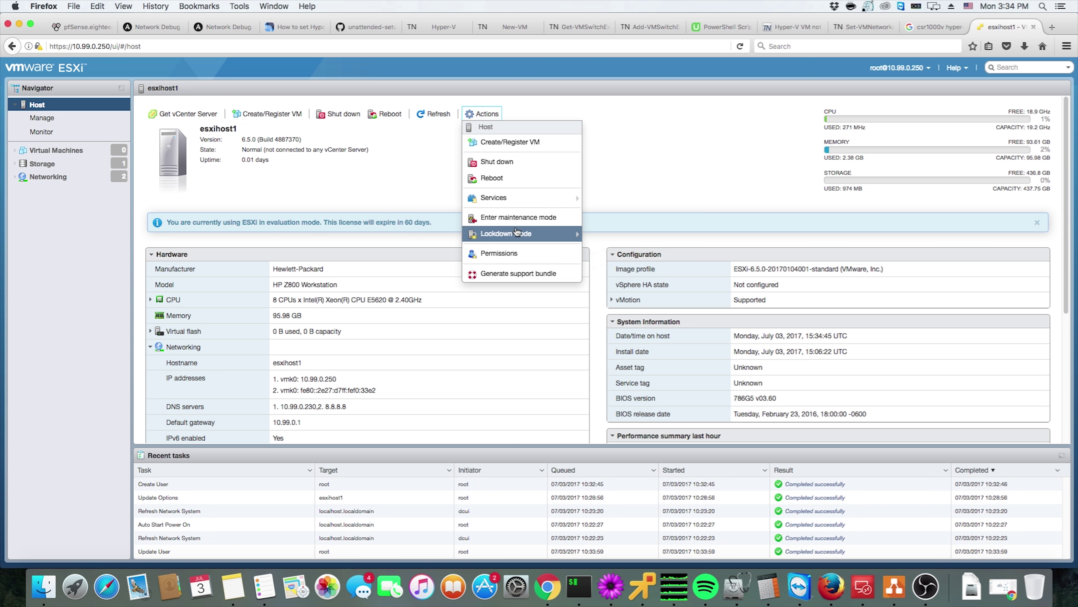
left_click(513, 253)
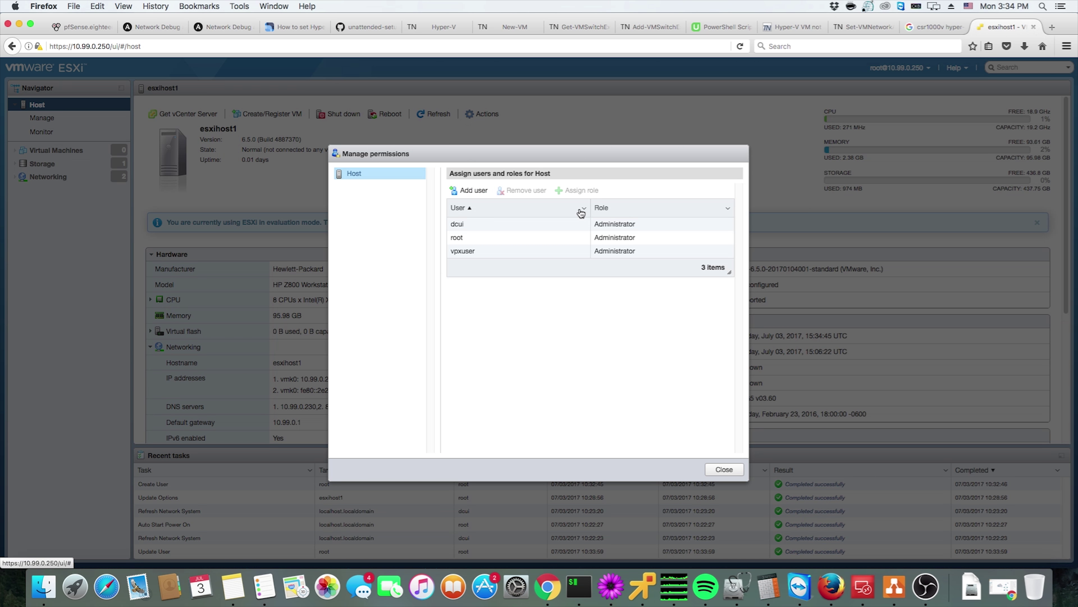
left_click(469, 192)
left_click(586, 202)
left_click(493, 216)
left_click(726, 203)
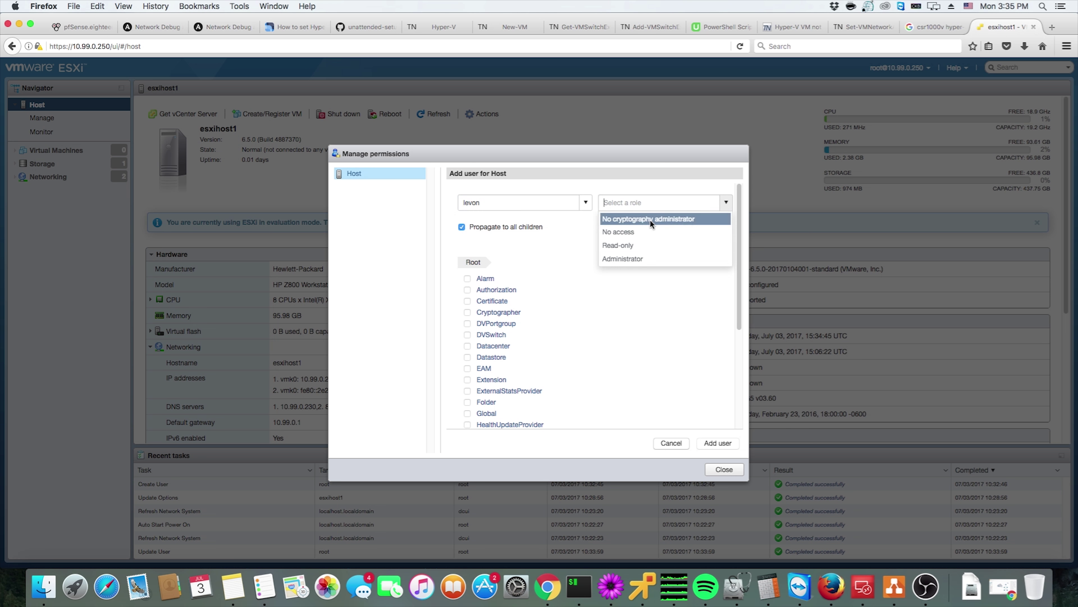
left_click(643, 261)
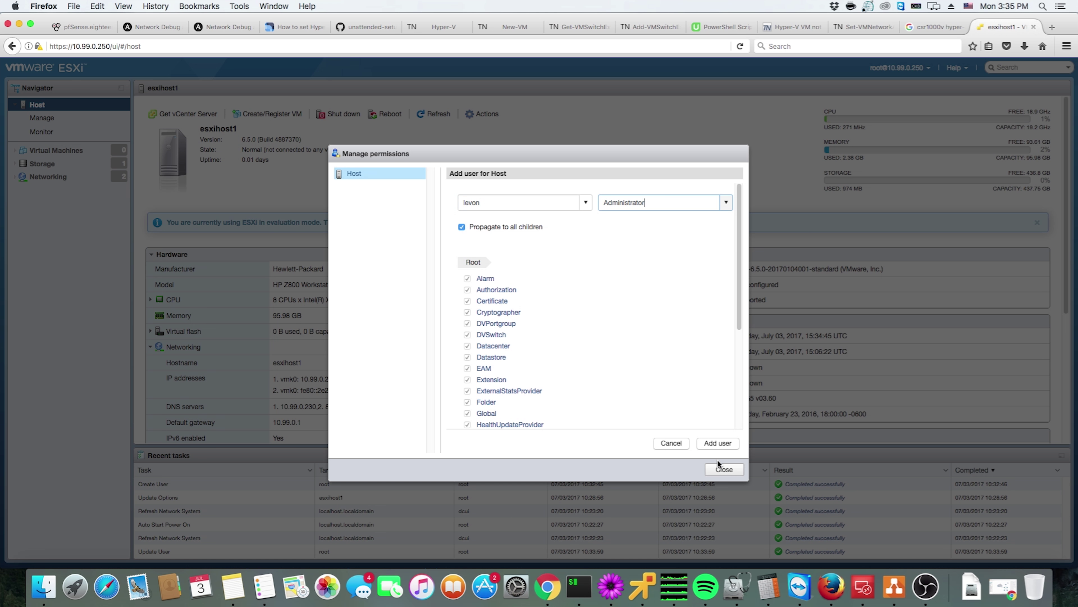
left_click(724, 444)
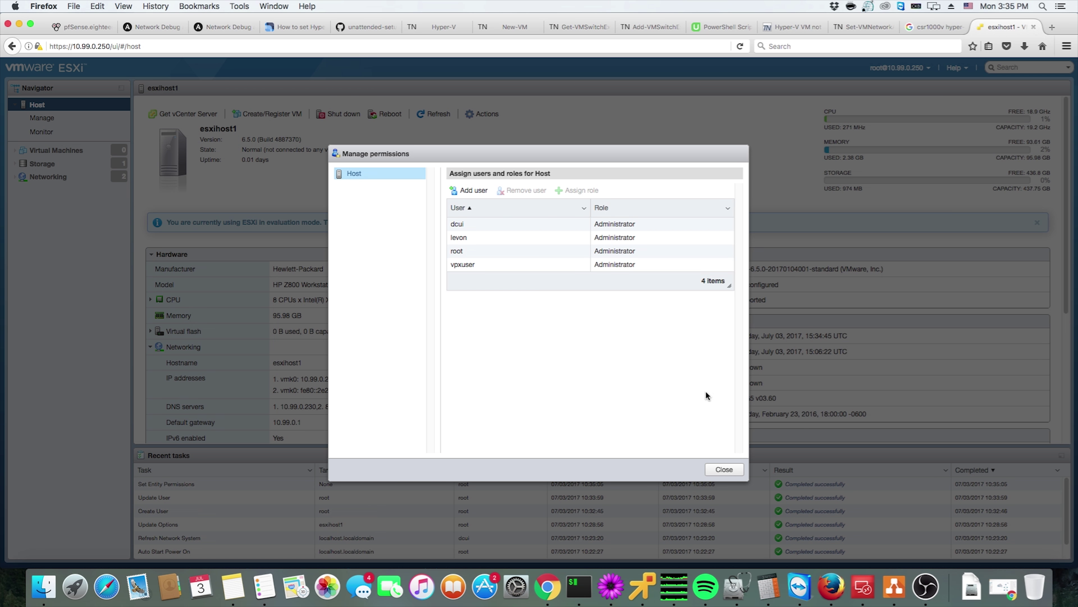
left_click(736, 472)
Log out the root session and log in as the new user chosen from the username suggestions
left_click(909, 68)
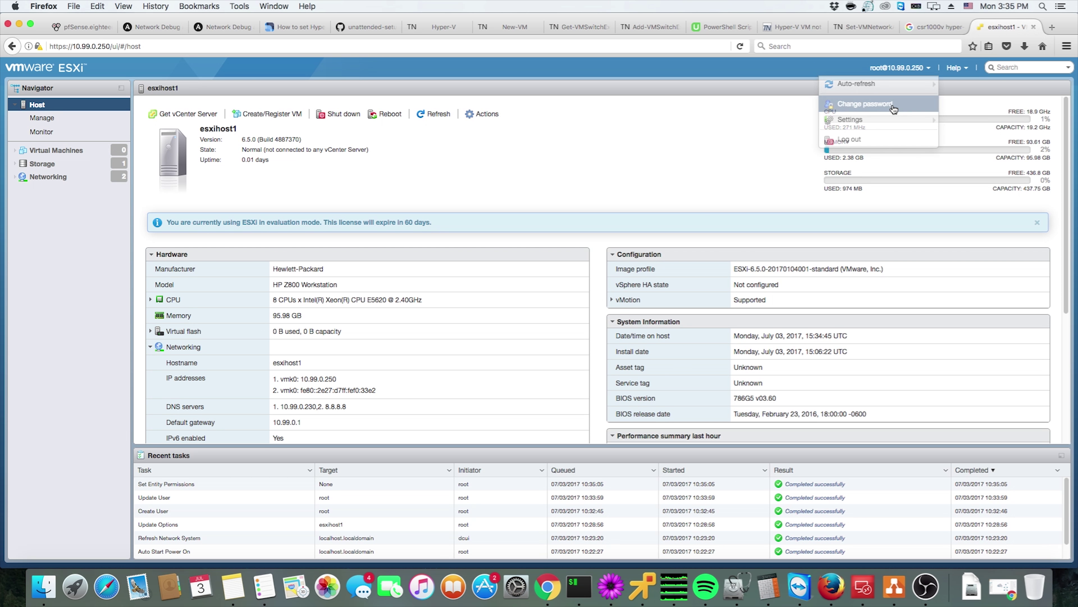
left_click(886, 136)
left_click(172, 250)
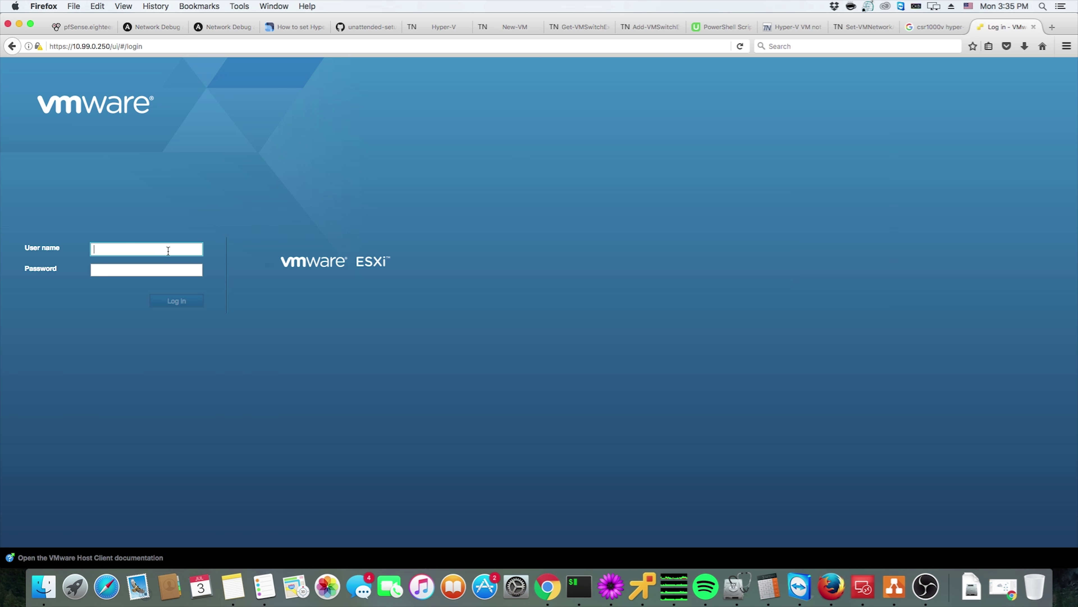
key("Down")
key("Return")
key("Tab")
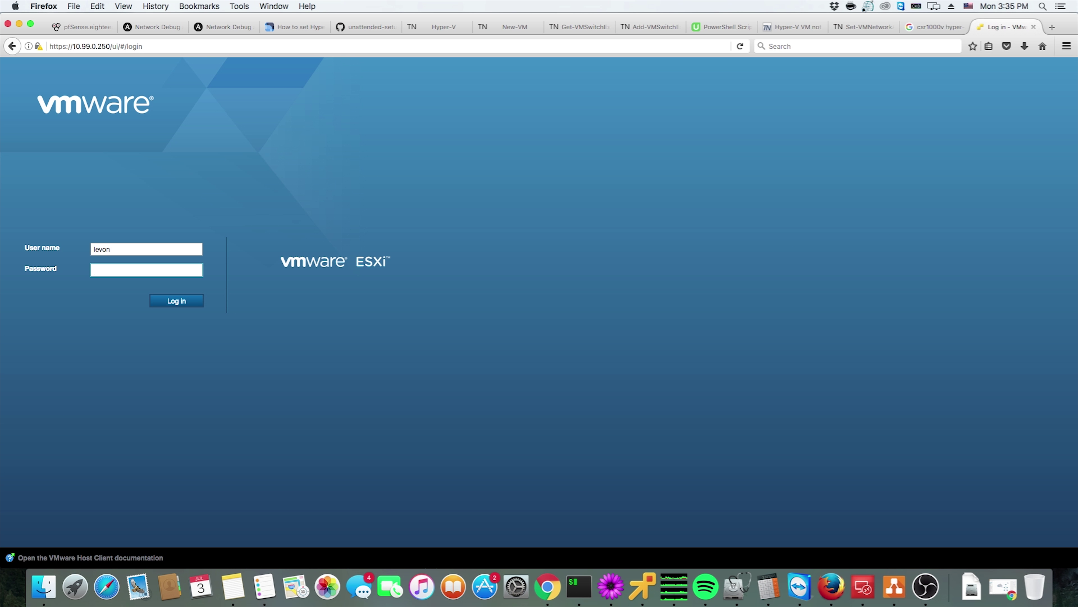
key("Return")
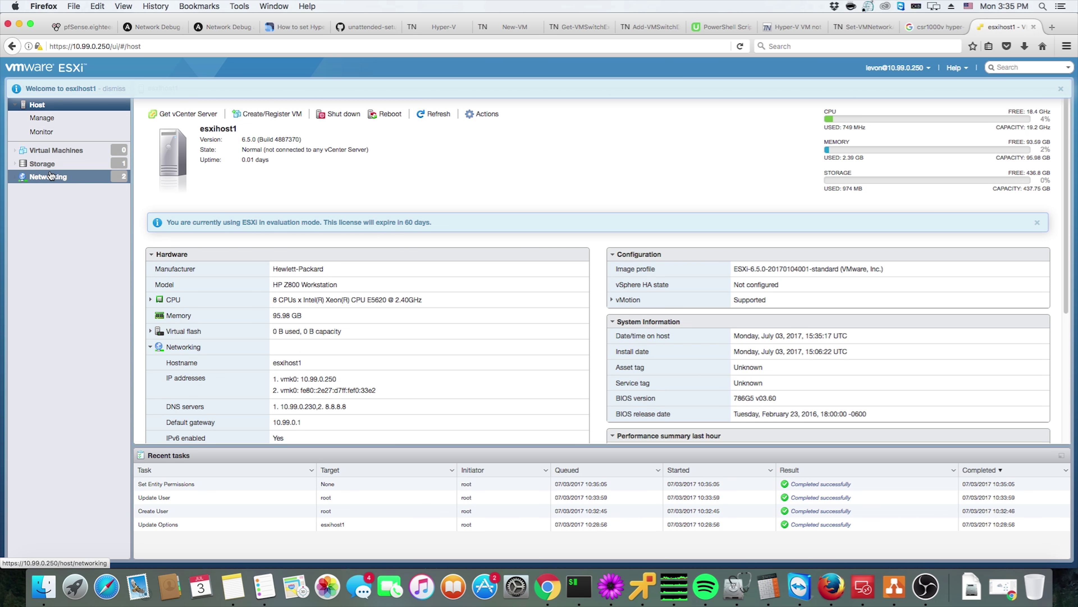
Move from Storage to Networking's Virtual switches list and start an Add standard virtual switch form
left_click(65, 167)
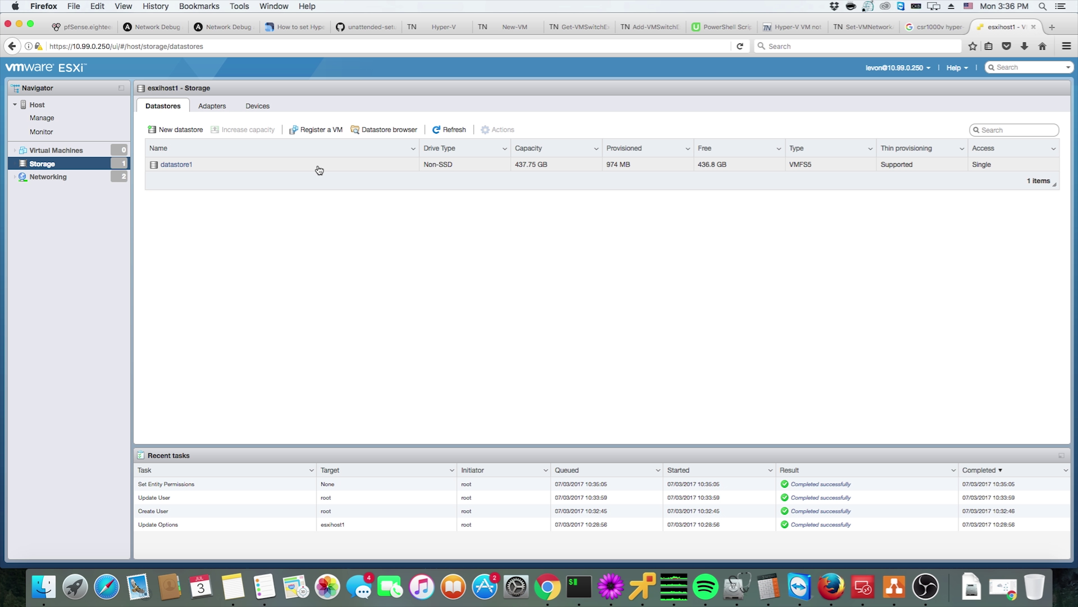
left_click(111, 182)
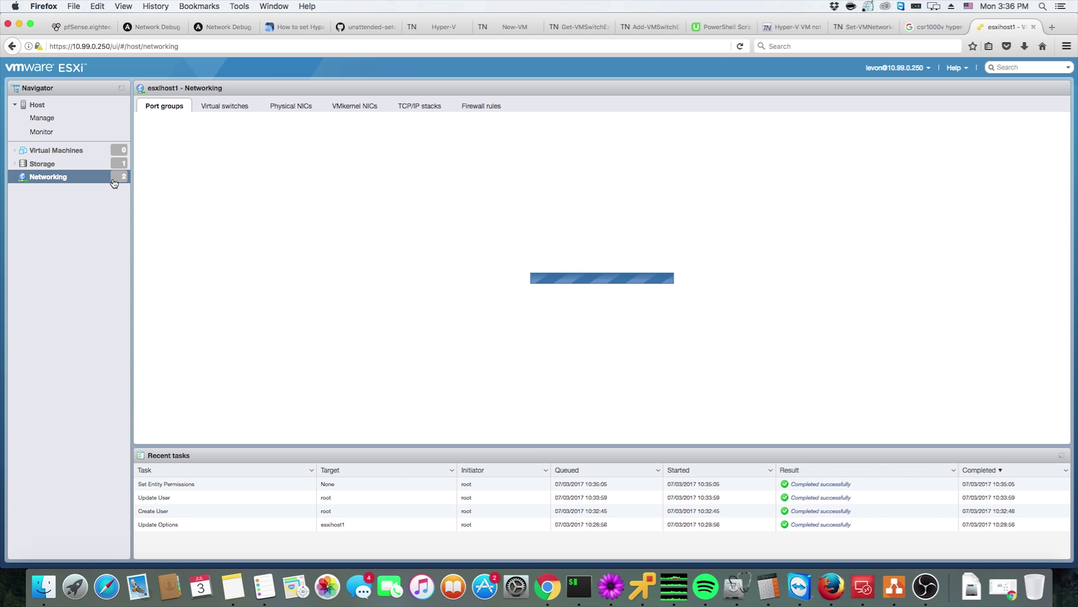
left_click(228, 109)
left_click(201, 132)
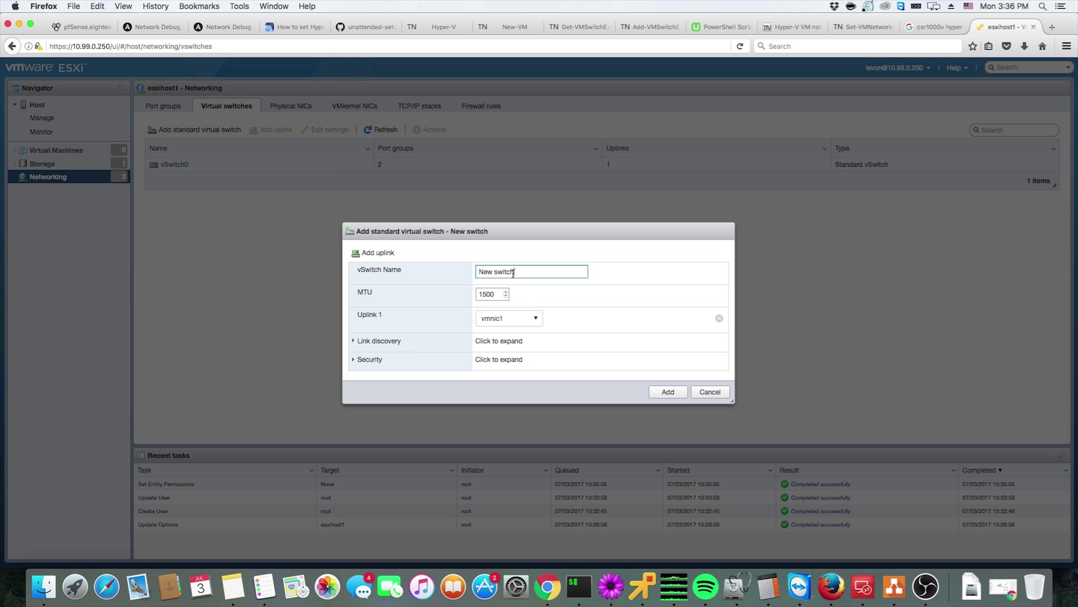
Name the switch 'Lab vSwitch', keep uplink vmnic1, and set link discovery mode to None
type("Lab vSwitch")
left_click(509, 319)
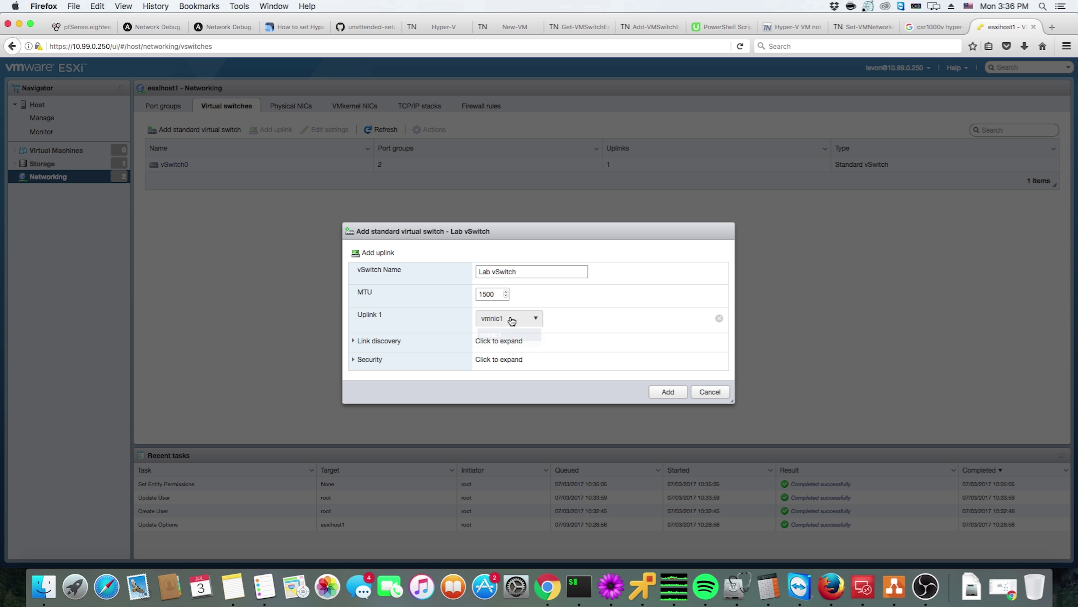
left_click(520, 336)
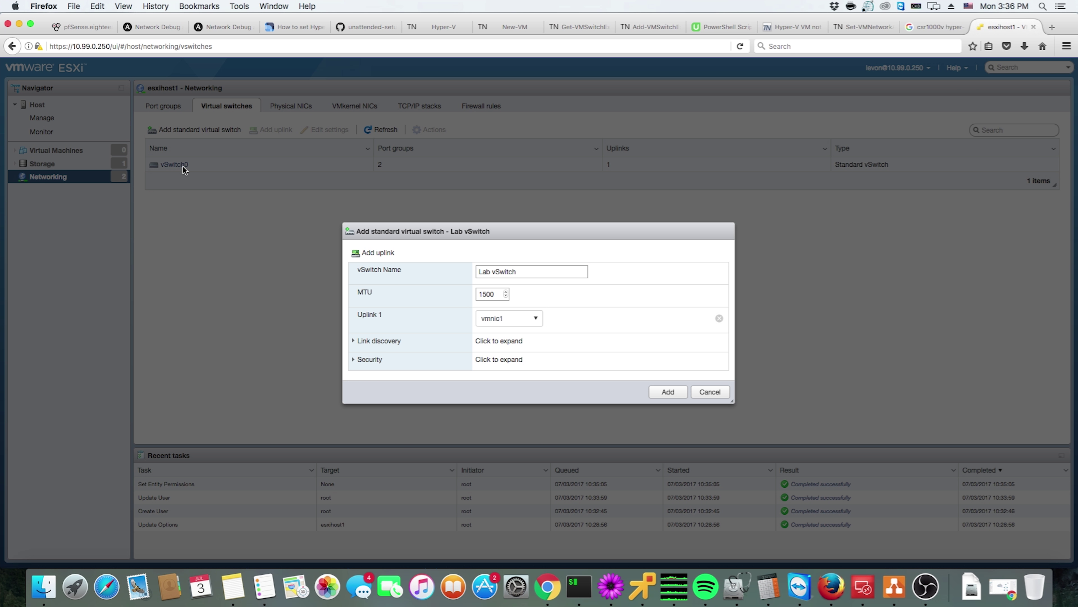
left_click(381, 342)
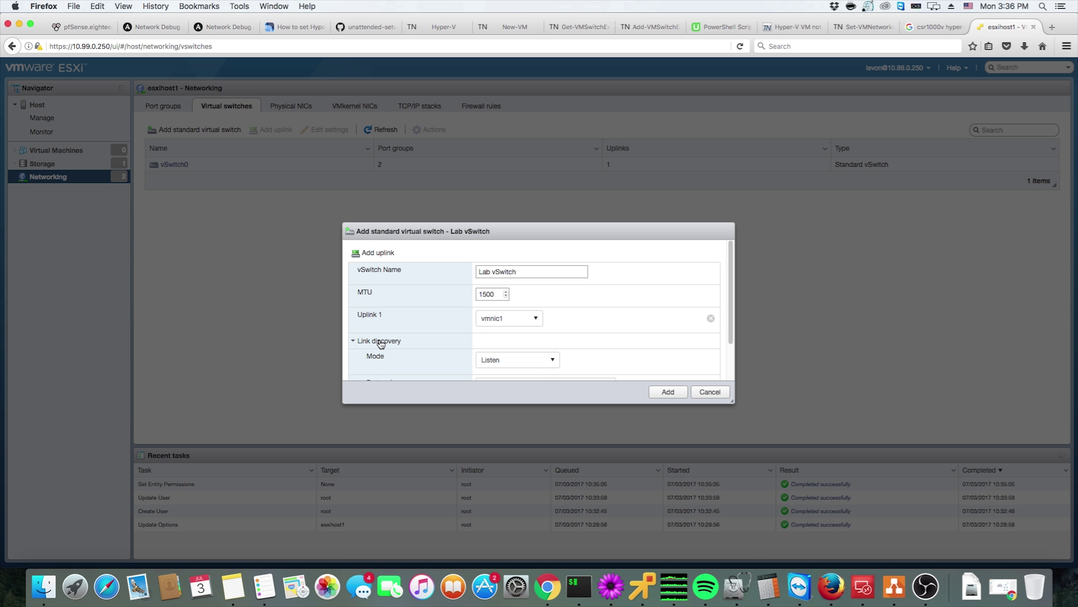
scroll(444, 331, "down", 2)
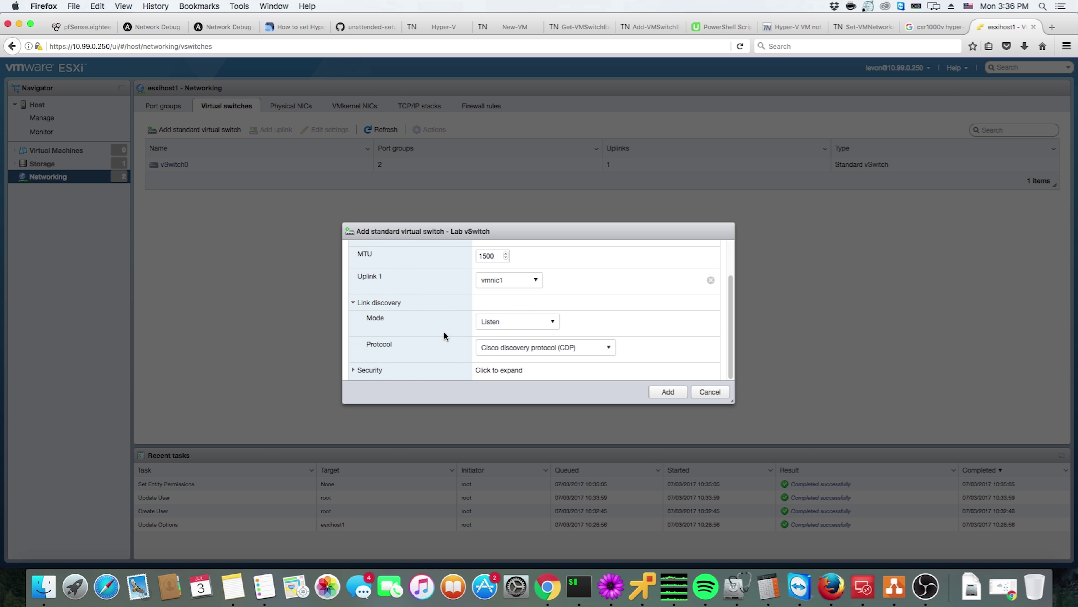
left_click(501, 321)
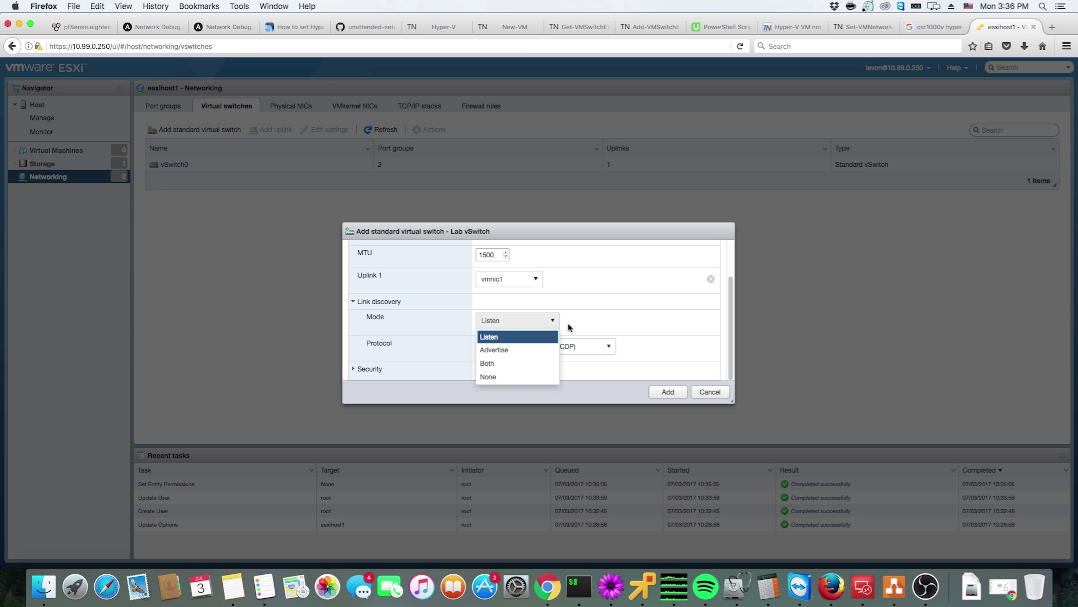
left_click(488, 377)
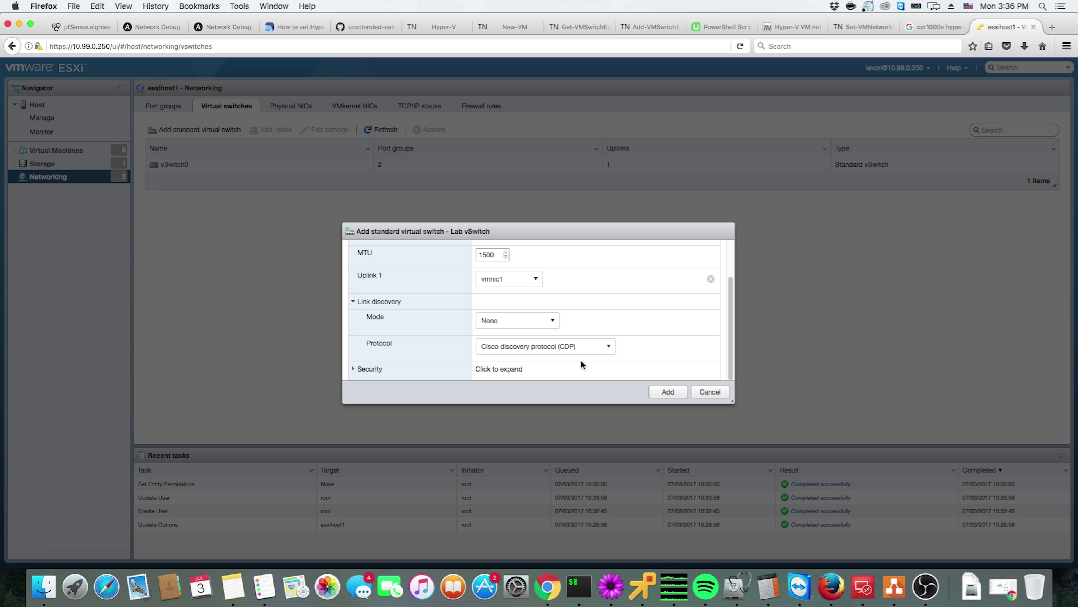
Accept promiscuous mode, create the switch, and return to the Lab Basic diagram in draw.io
left_click(445, 368)
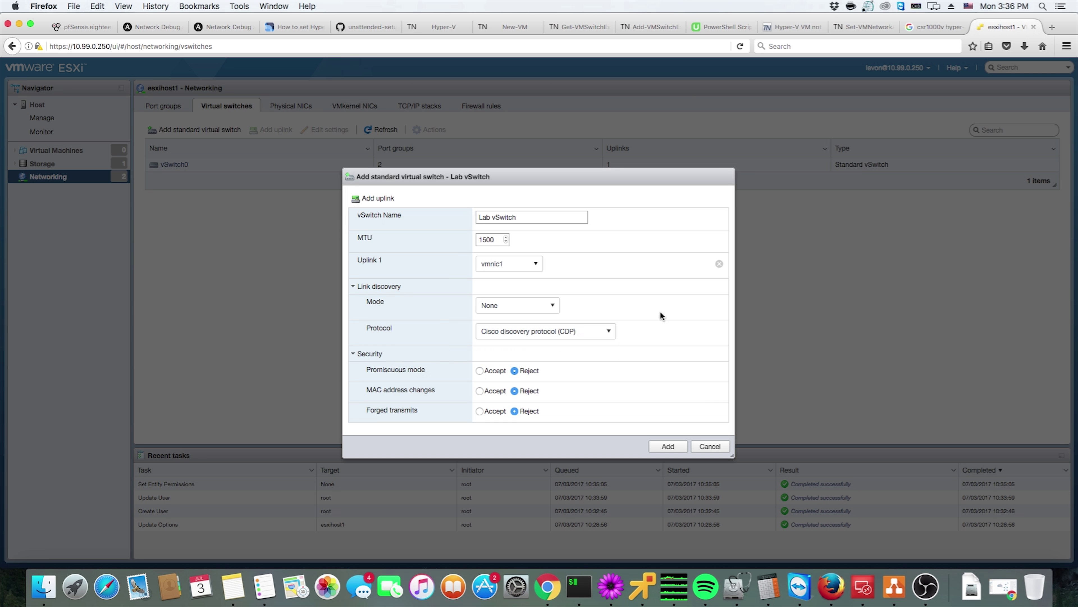
left_click(485, 371)
left_click(679, 445)
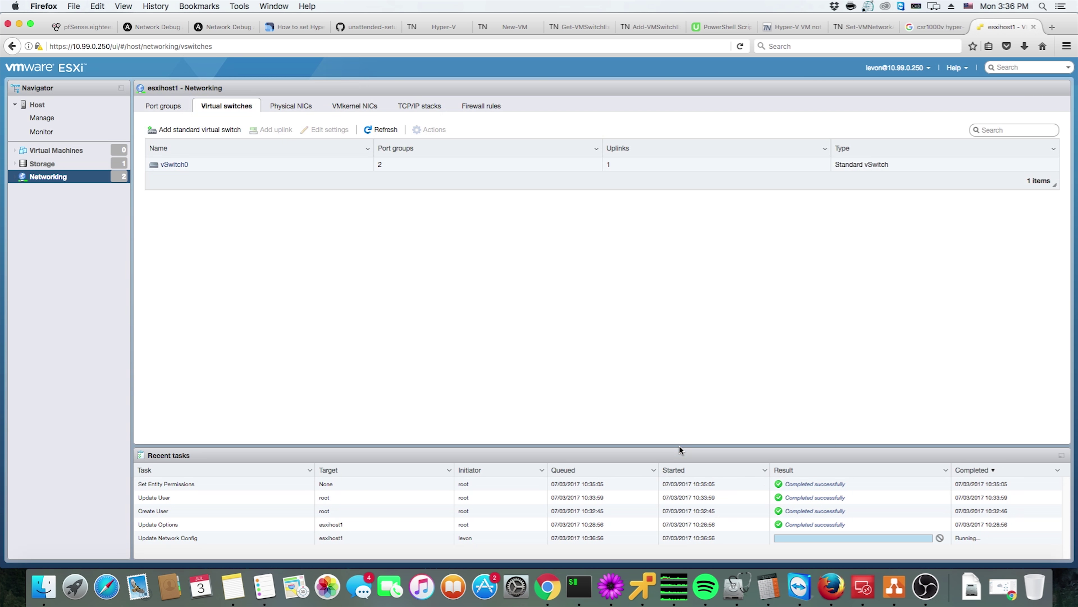
left_click(1003, 587)
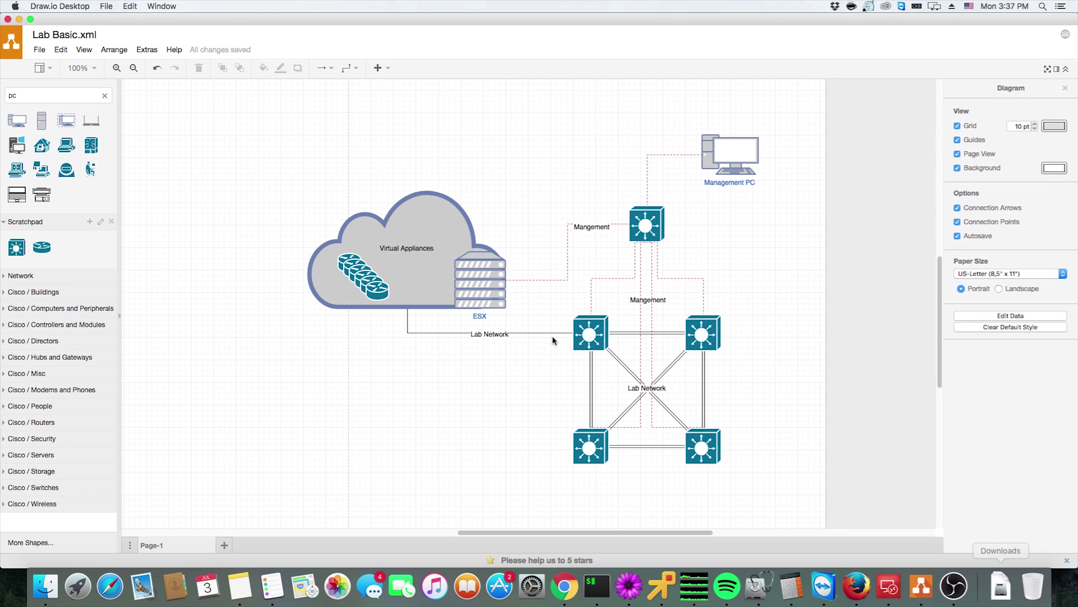
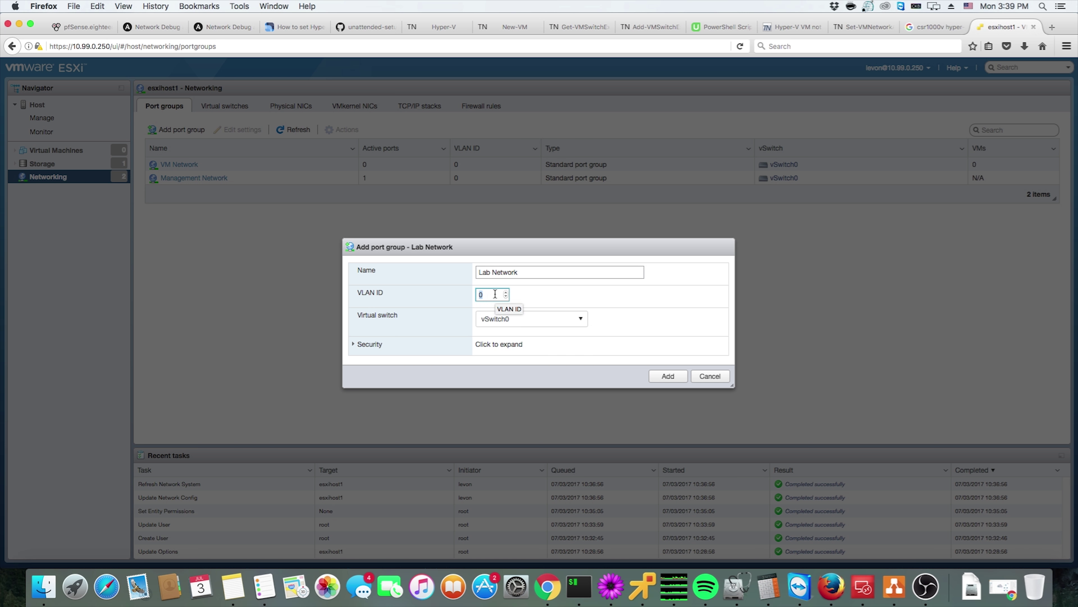
Enter 4950 as the VLAN ID of the Lab Network port group draft
type("4950")
In a new tab, search Google for 'esx promiscuous mode vlan'
left_click(1051, 28)
type("google.com/")
key("Return")
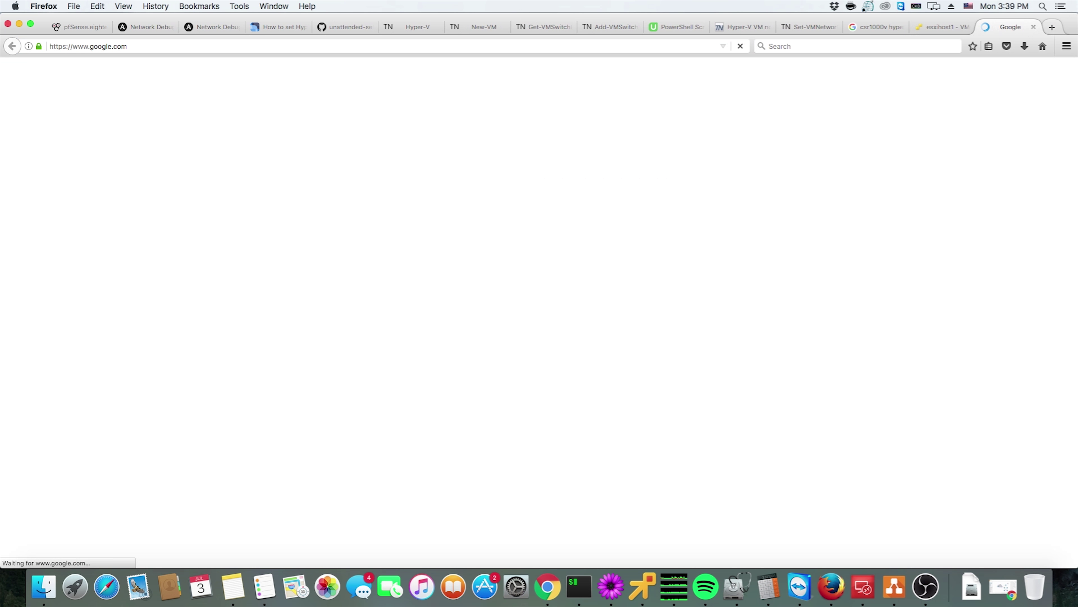
type("esx prom")
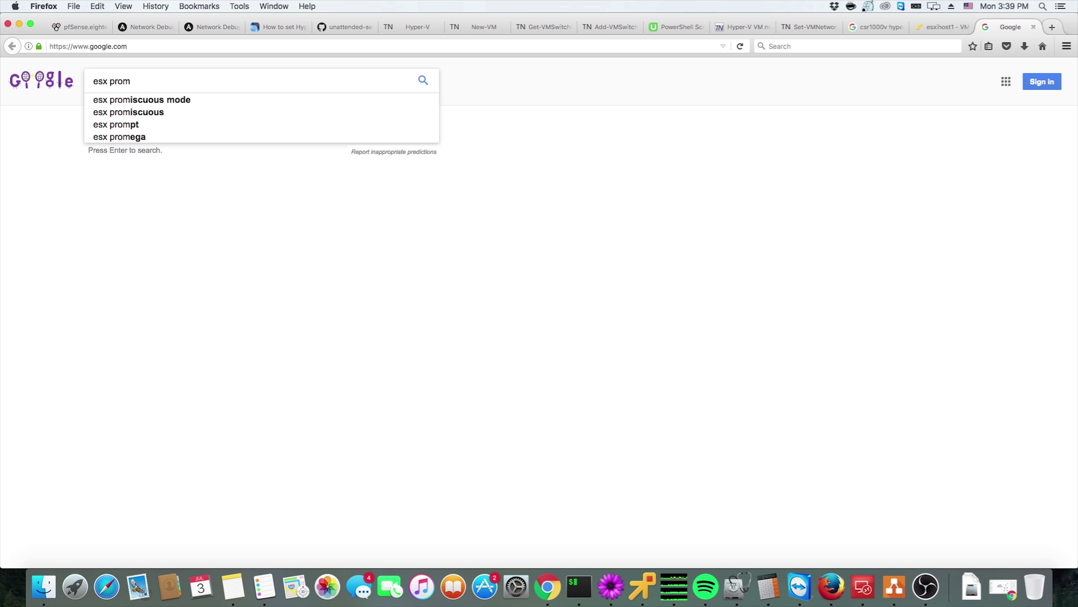
type("iscuous mode vlan")
key("Return")
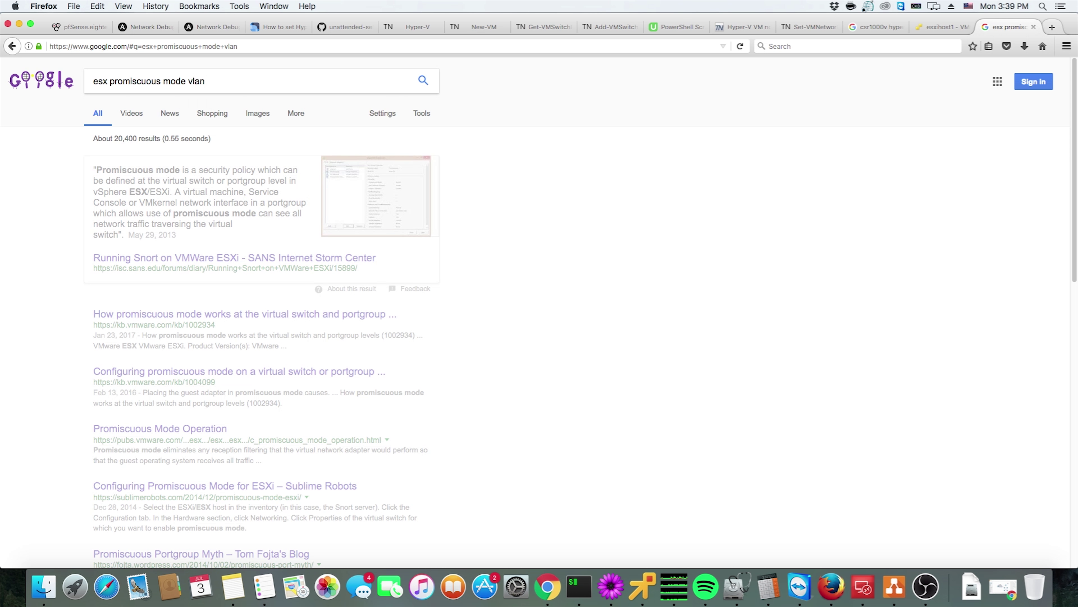
Read VMware KB 1004099's VLAN 4095 recommendation, then return to the ESXi Host Client
left_click(215, 164)
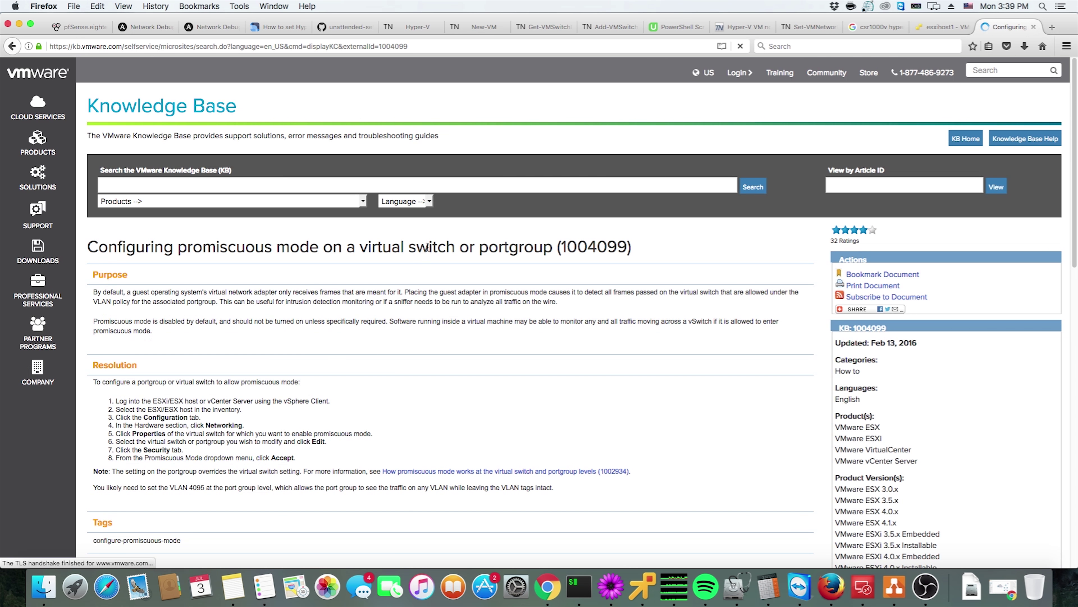
scroll(411, 324, "down", 2)
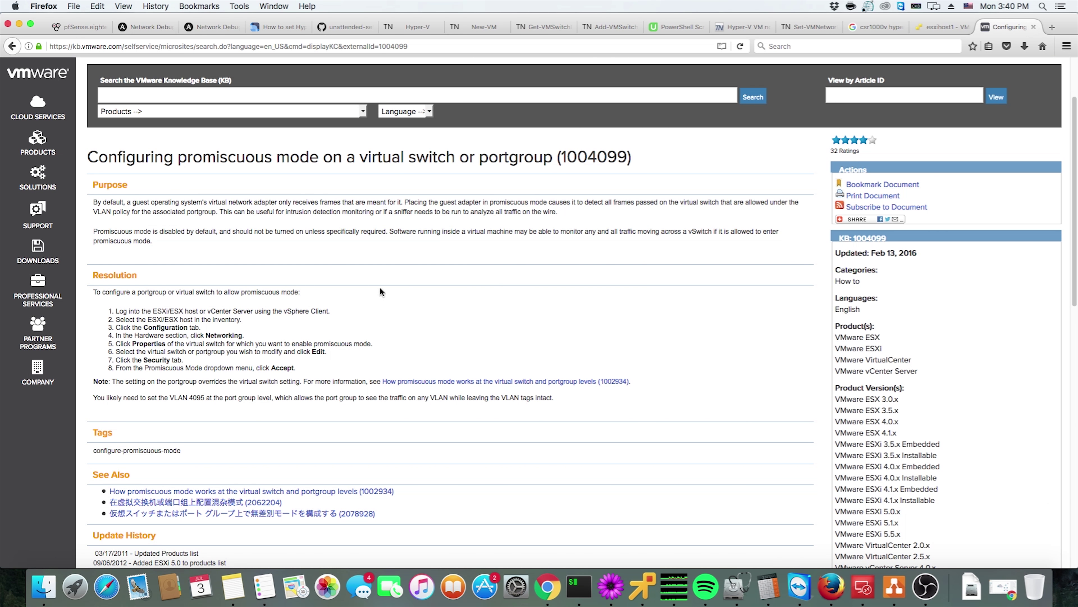
triple_click(194, 400)
left_click(193, 400)
left_click(940, 28)
Change the VLAN ID to 4095, choose Lab vSwitch, expand Security, and add the port group
type("49")
key("BackSpace")
type("0")
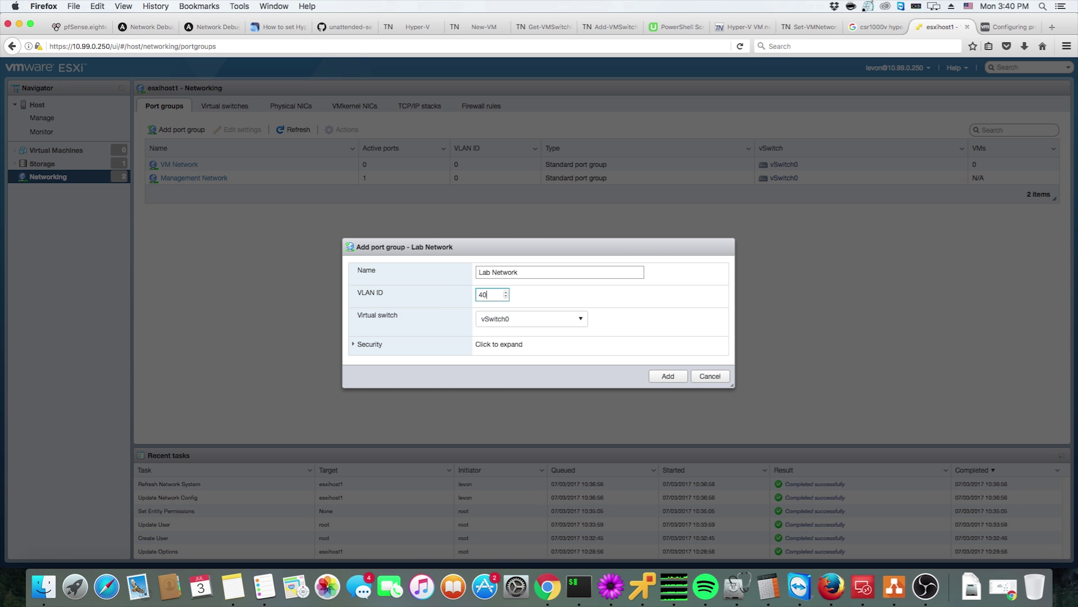
type("95")
left_click(556, 323)
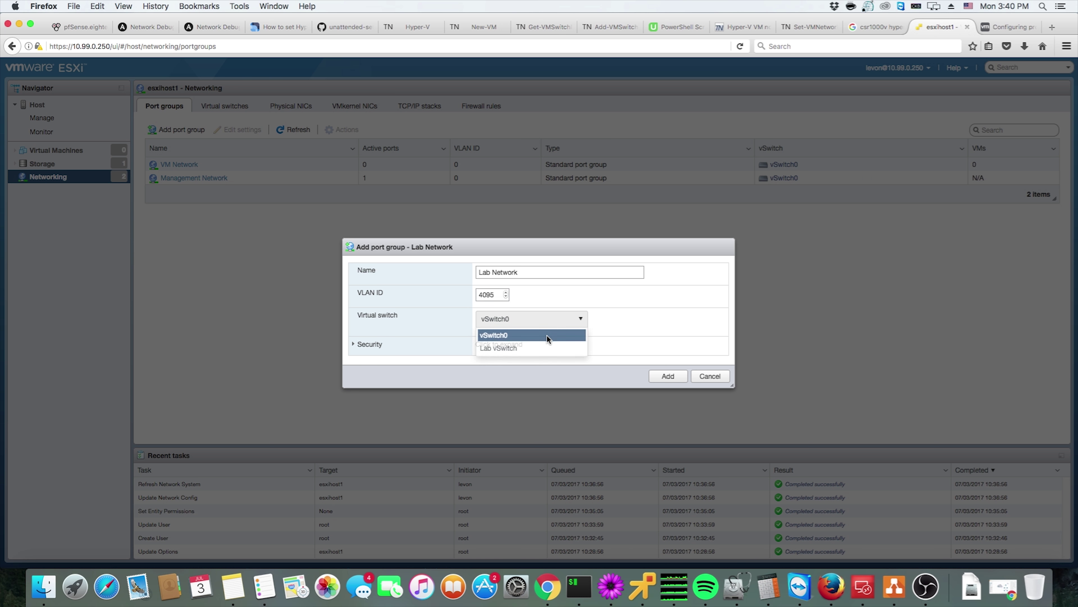
left_click(539, 347)
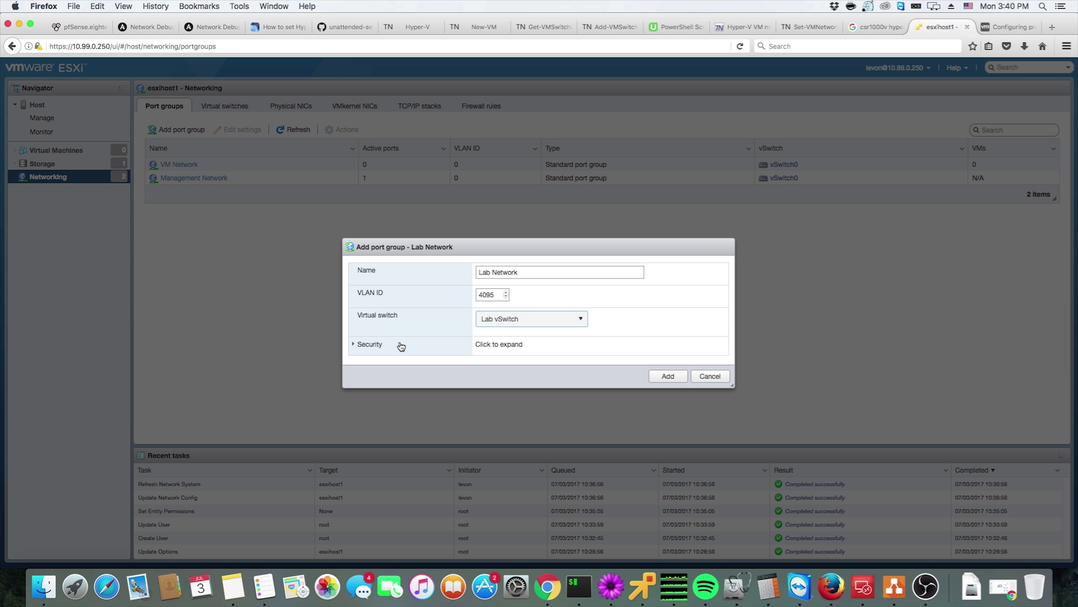
left_click(370, 345)
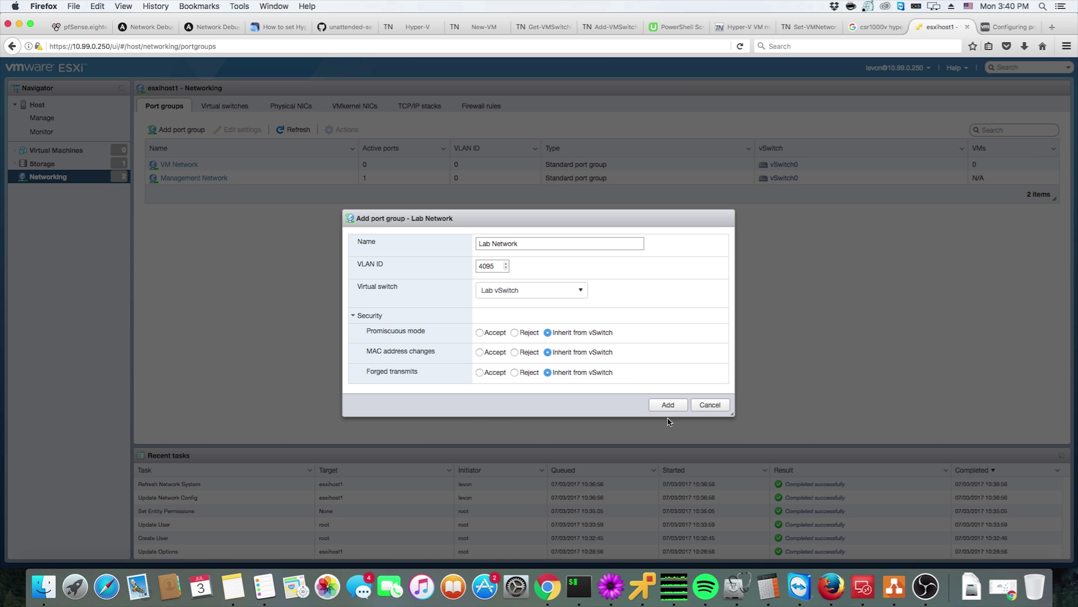
left_click(669, 407)
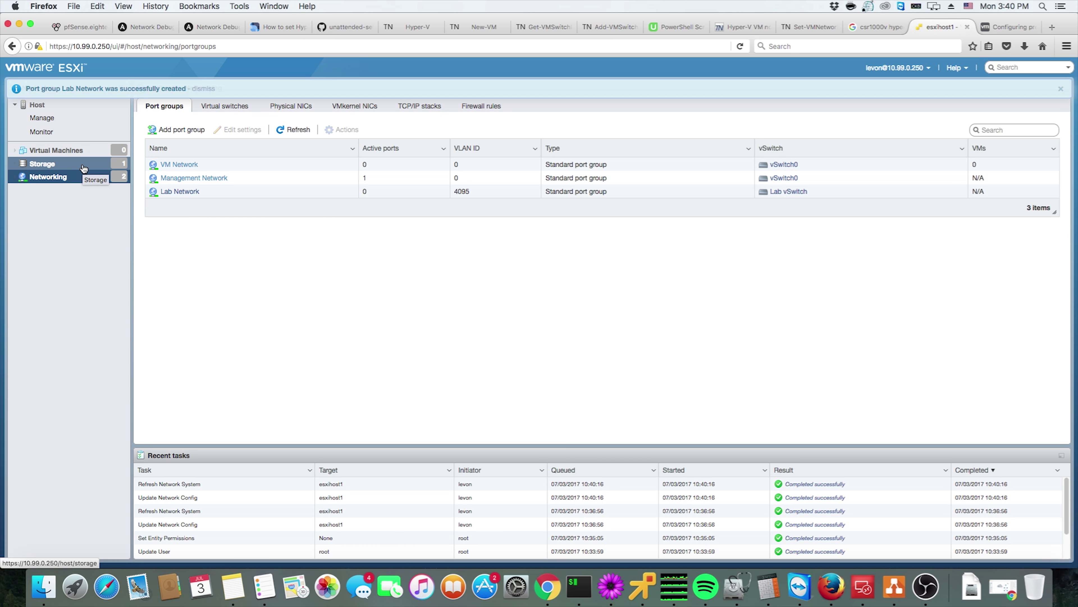
Dismiss the port group notice and go to Host > Manage > System advanced settings
left_click(1060, 88)
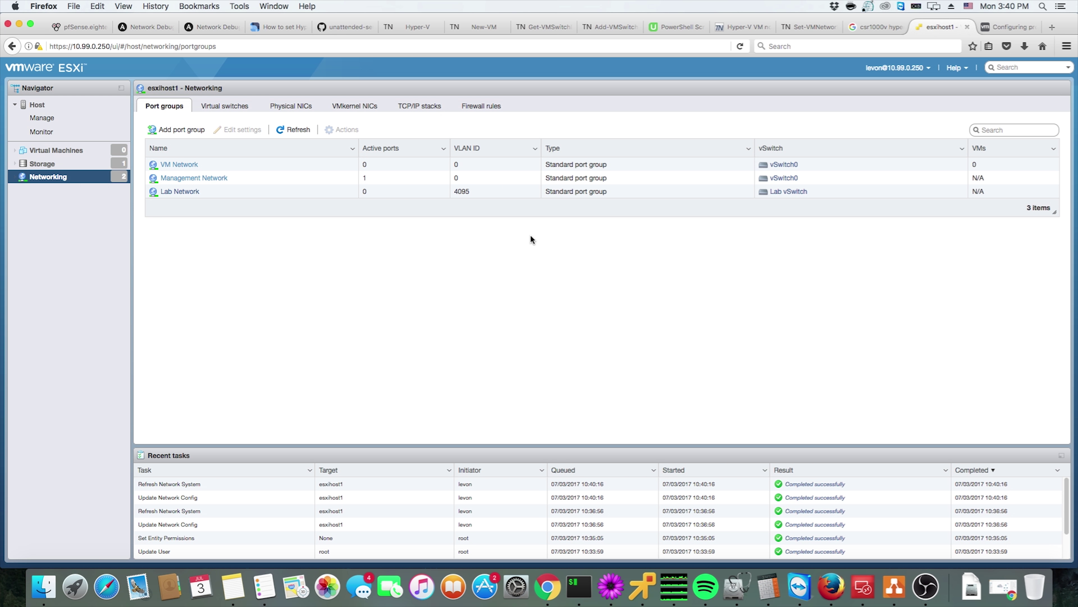
left_click(59, 108)
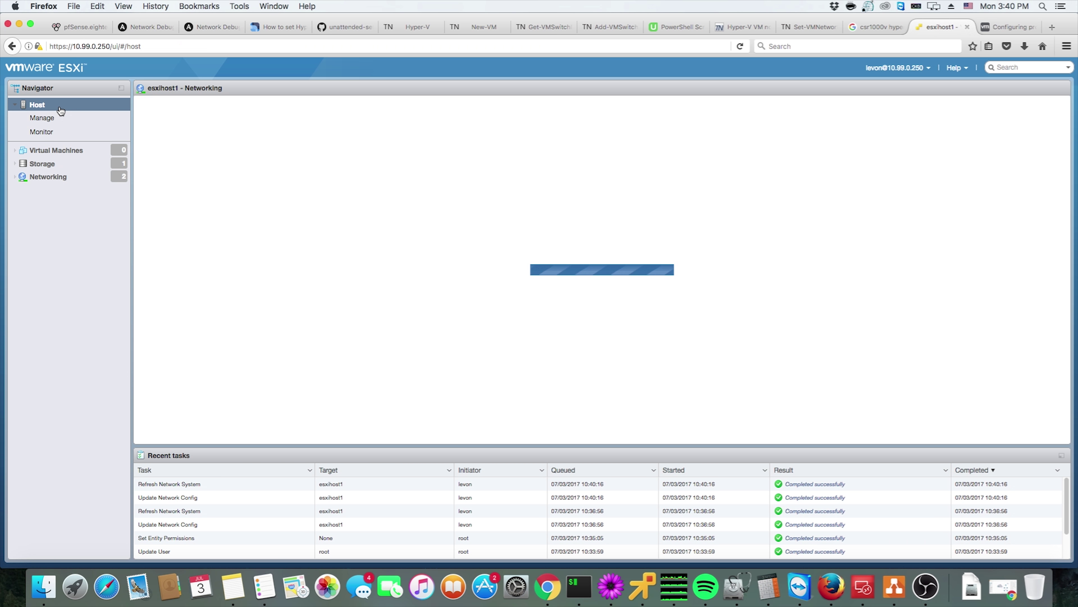
left_click(69, 123)
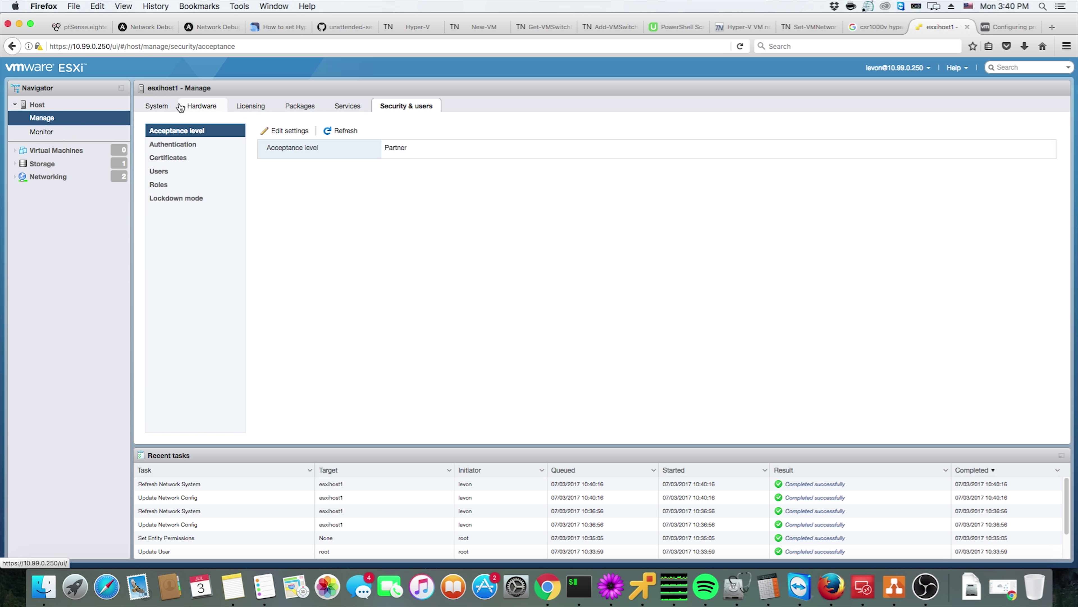
left_click(200, 105)
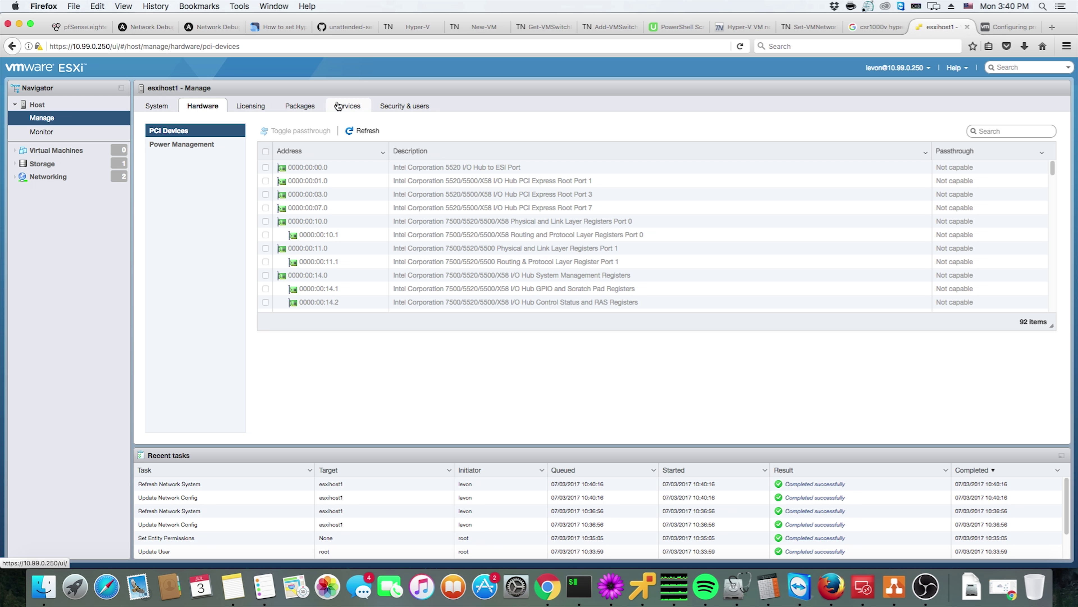
left_click(172, 107)
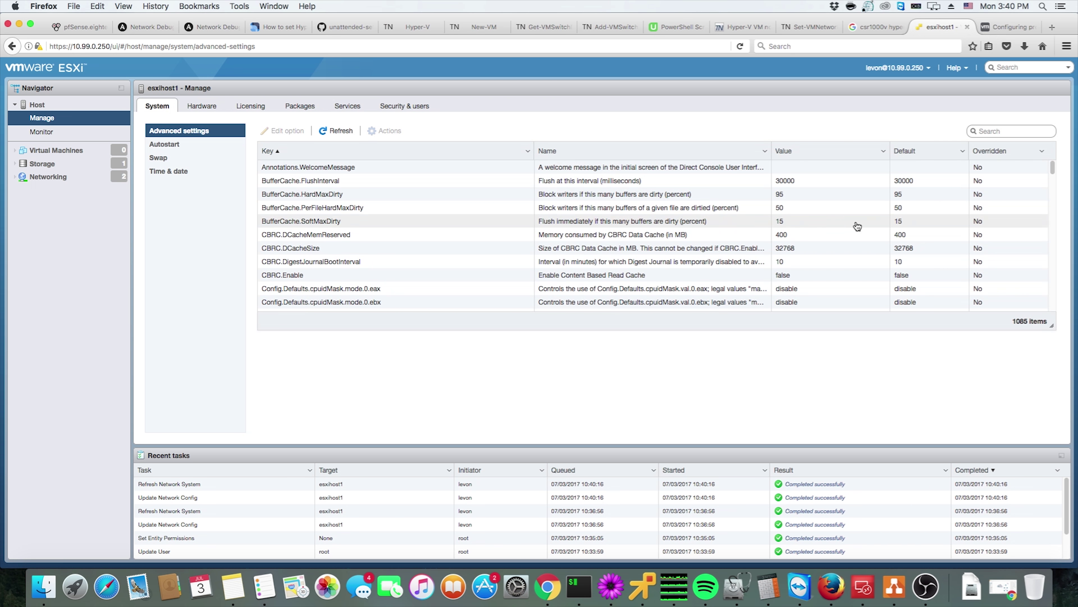
Change Mem.AllocGuestLargePage from 1 to 0 and save it
mouse_move(1052, 174)
left_mouse_down()
mouse_move(1053, 233)
mouse_move(1055, 216)
left_mouse_up()
left_click(777, 270)
scroll(781, 270, "down", 5)
scroll(785, 268, "down", 3)
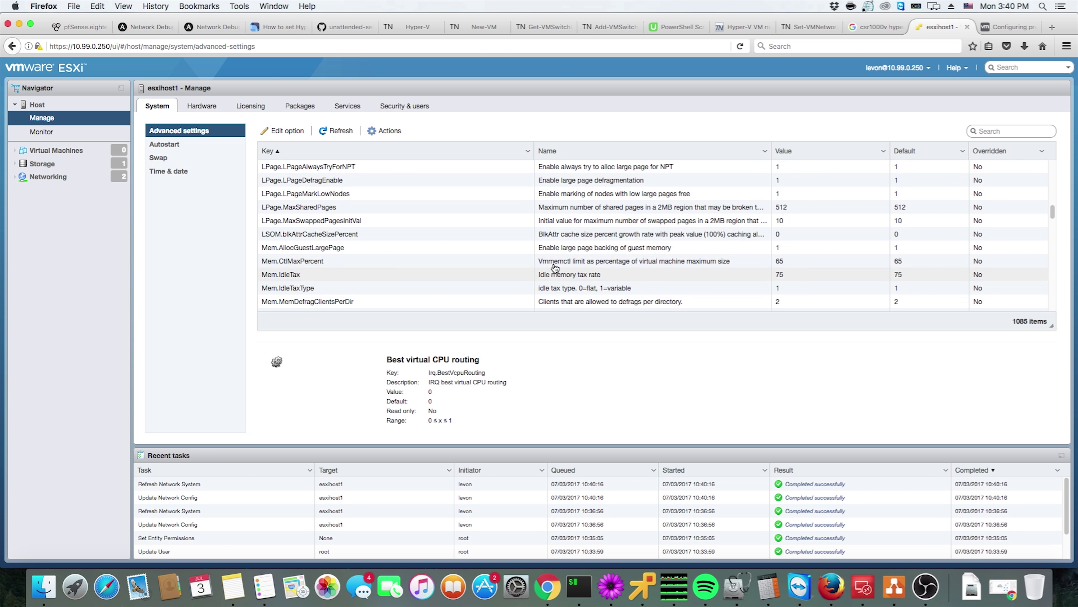
left_click(407, 250)
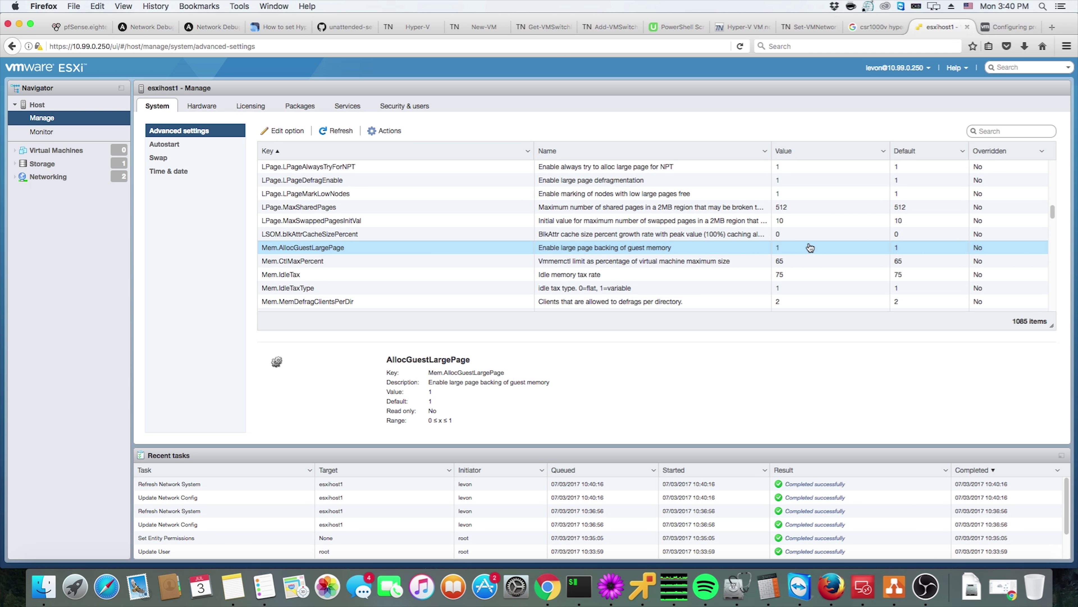
left_click(293, 133)
double_click(597, 287)
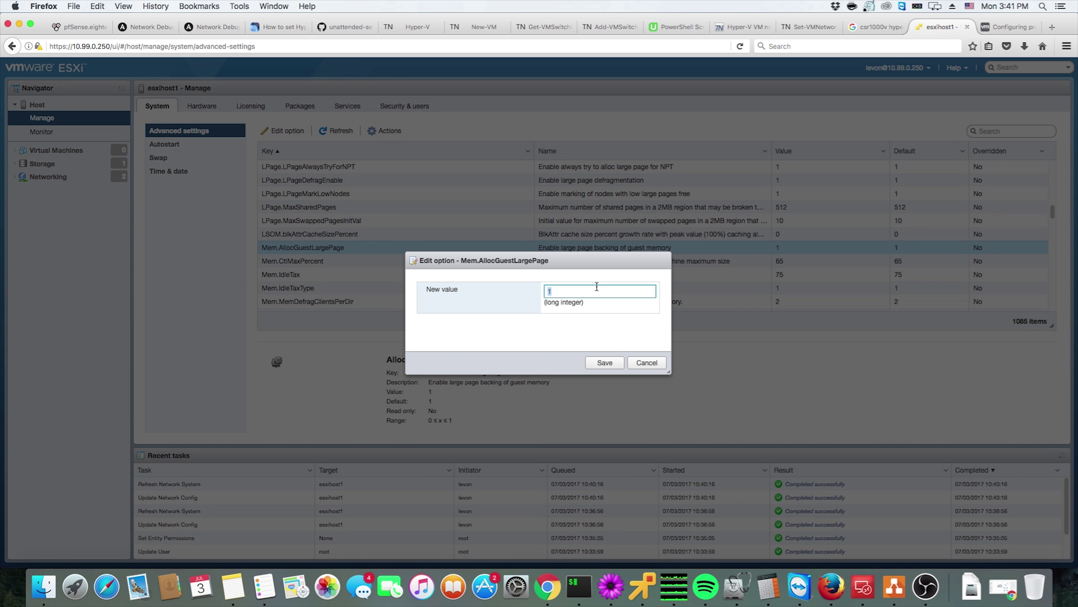
type("0")
left_click(596, 363)
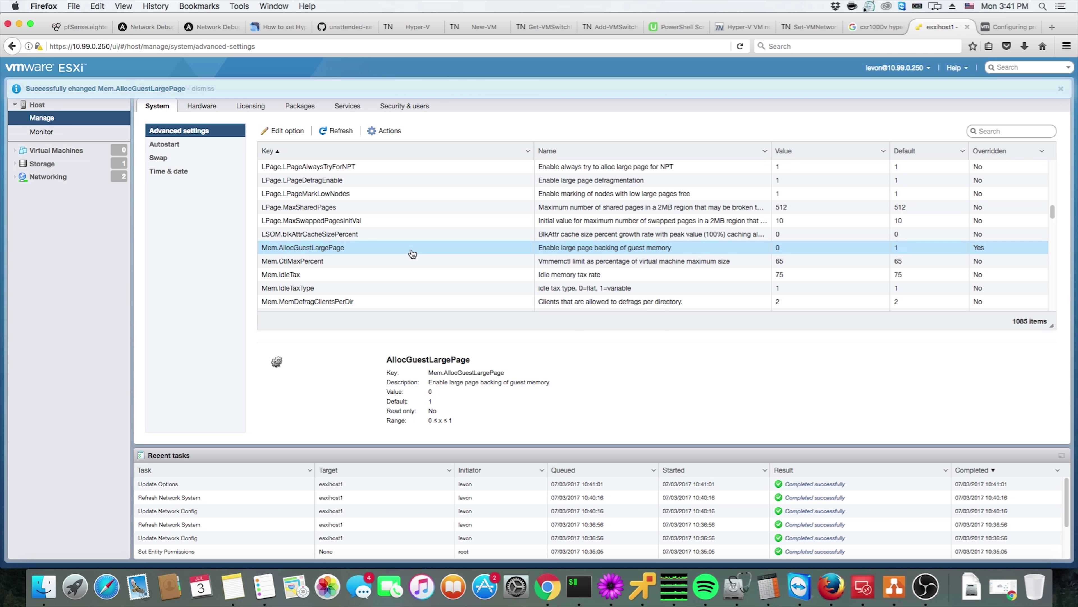
Set Mem.ShareForceSalting to 0 and review its description
scroll(412, 254, "down", 5)
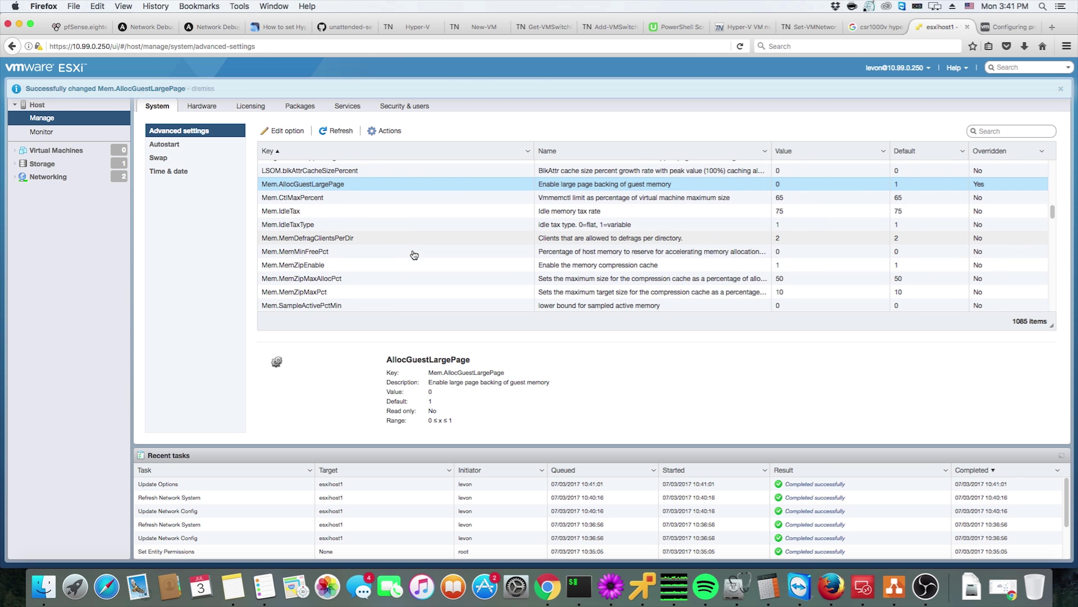
scroll(414, 255, "down", 6)
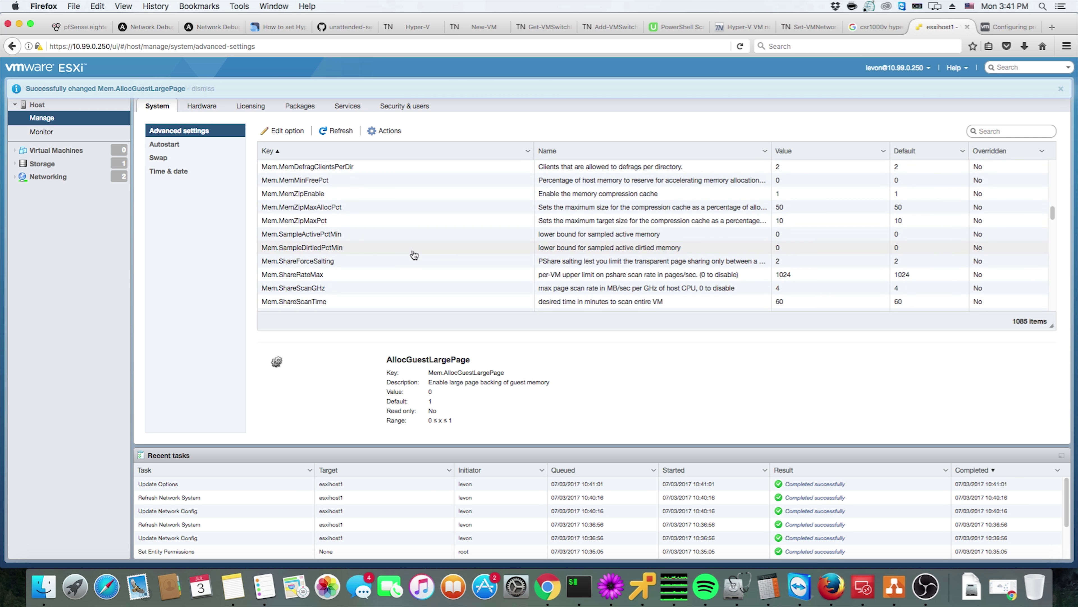
scroll(414, 255, "down", 1)
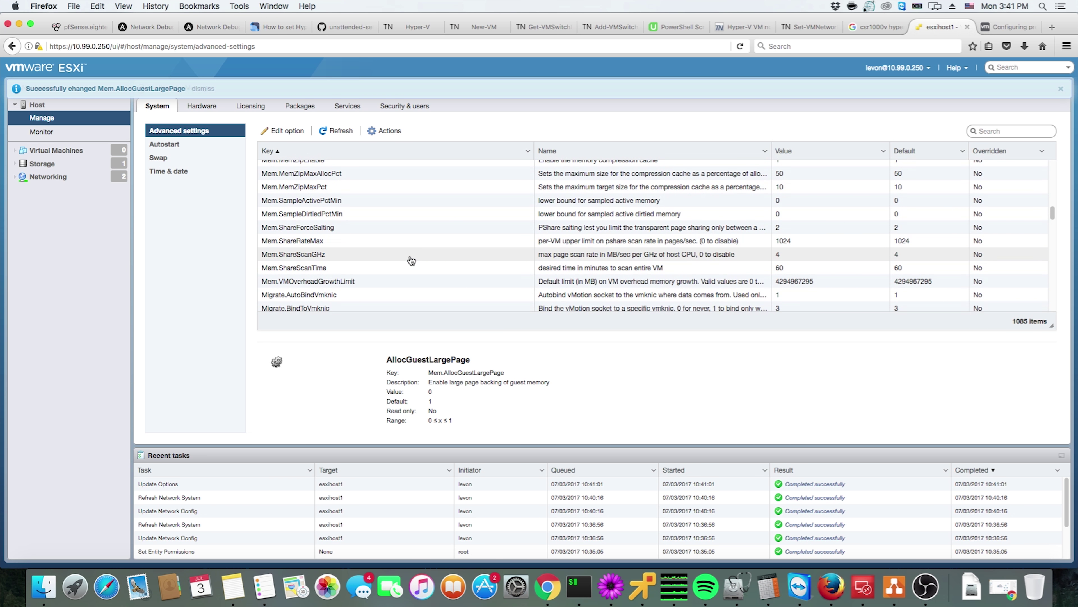
scroll(408, 268, "down", 1)
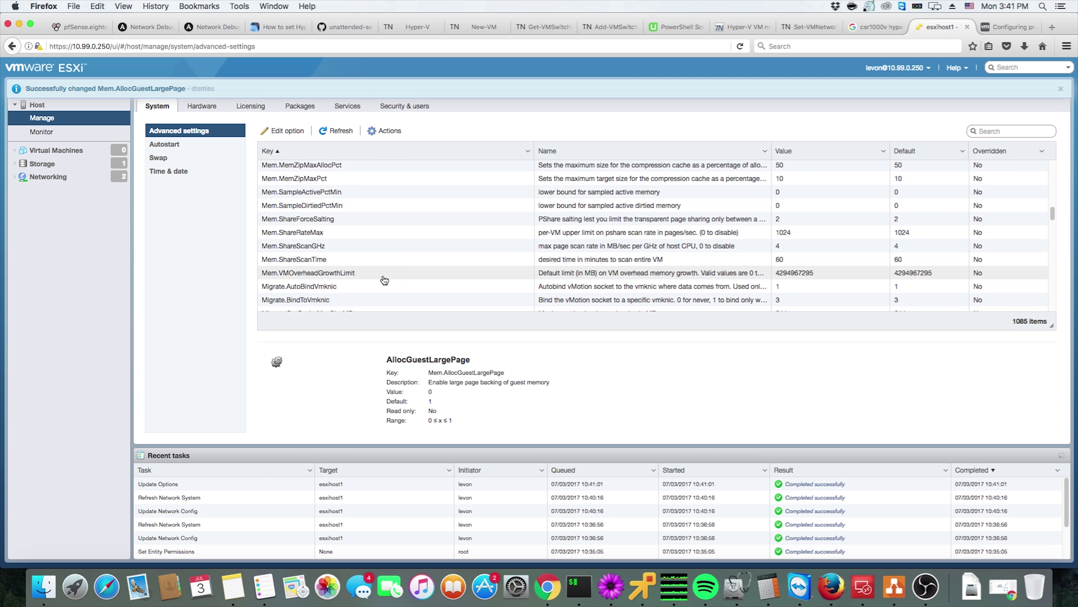
left_click(633, 220)
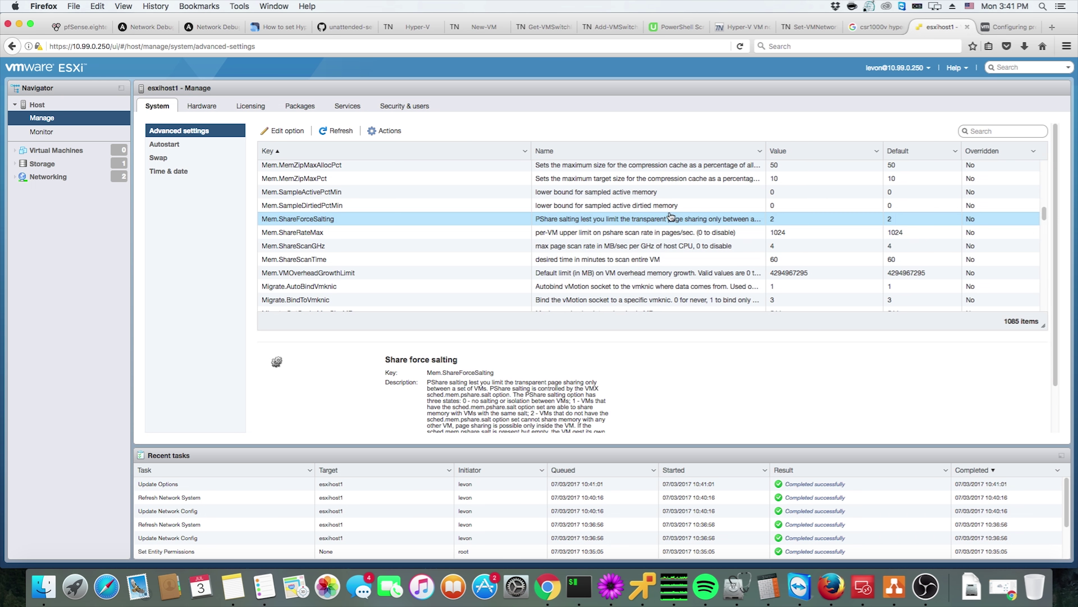
scroll(658, 237, "down", 1)
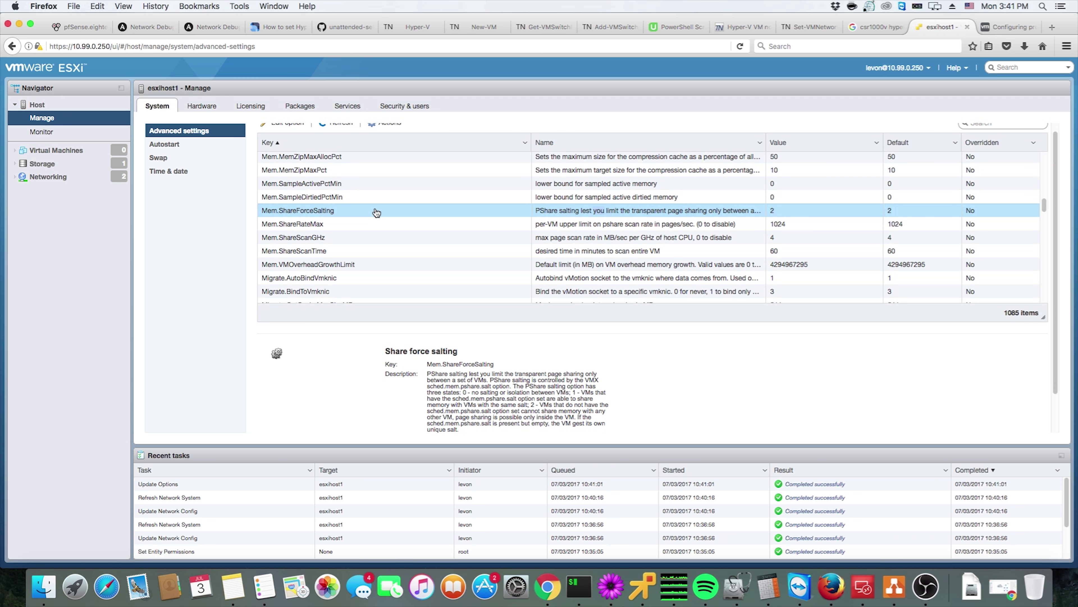
left_click(264, 127)
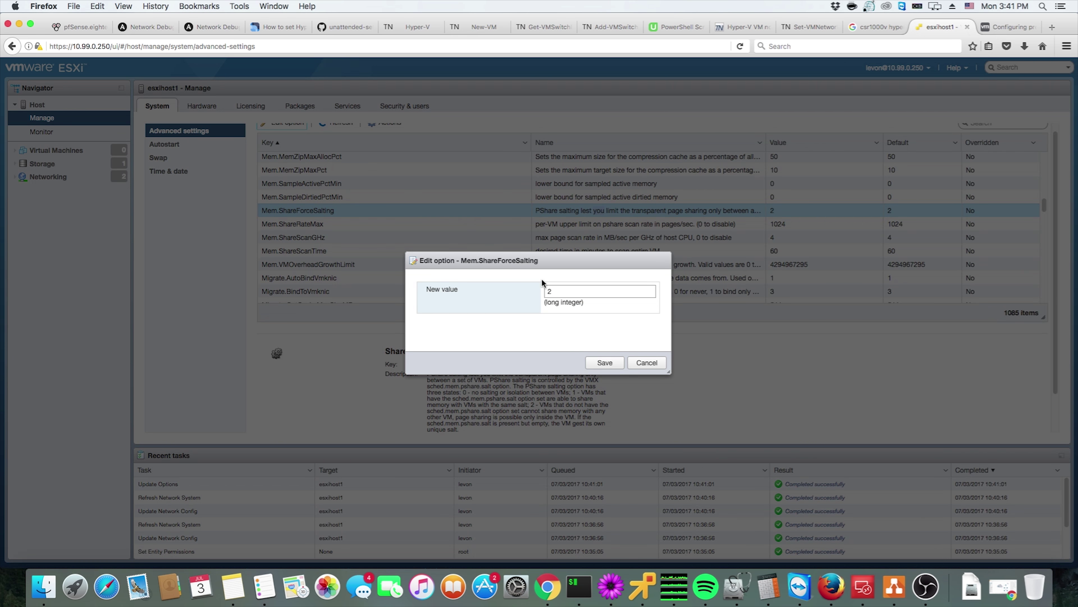
type("0")
left_click(599, 364)
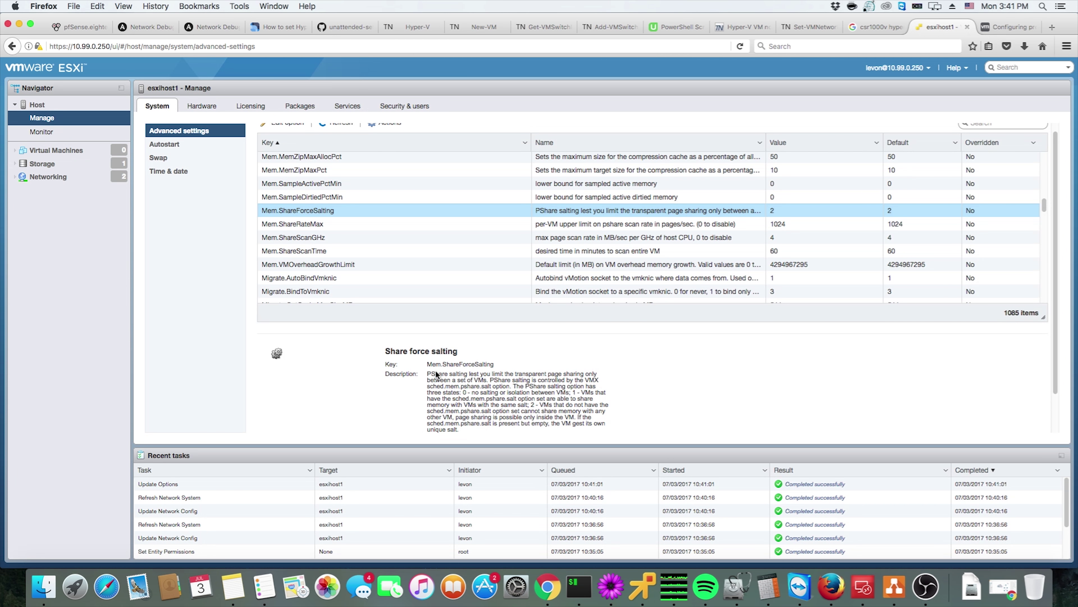
left_click_drag(427, 374, 481, 382)
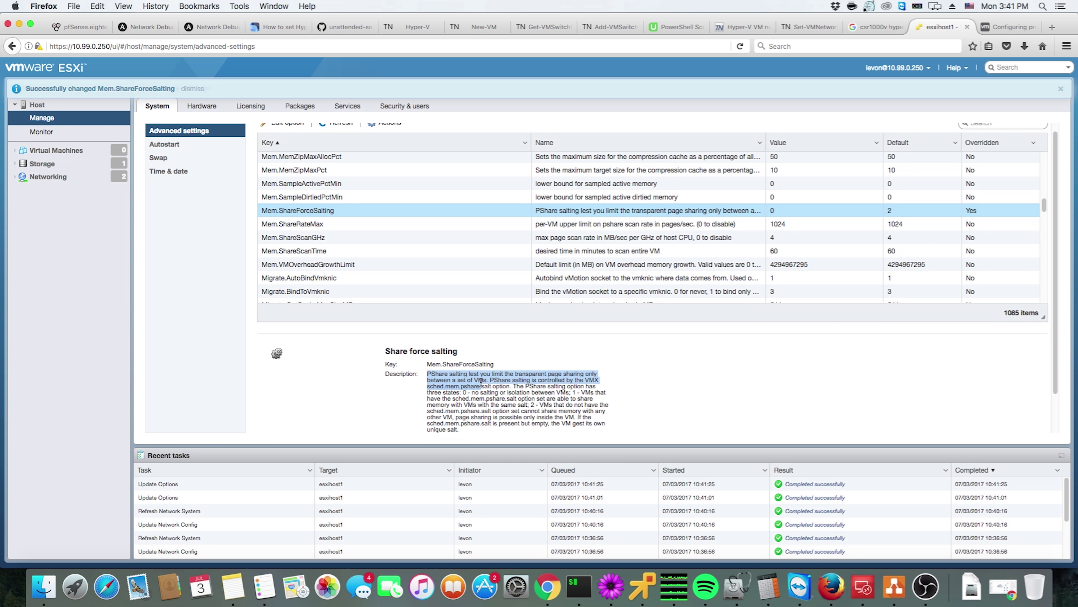
left_click_drag(481, 385, 483, 386)
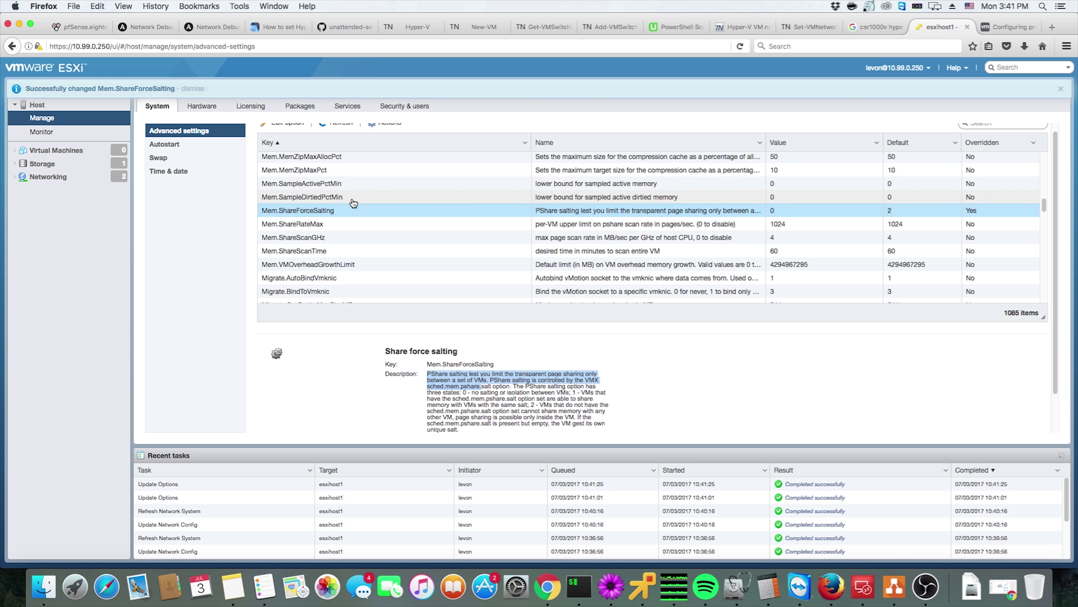
scroll(354, 203, "up", 2)
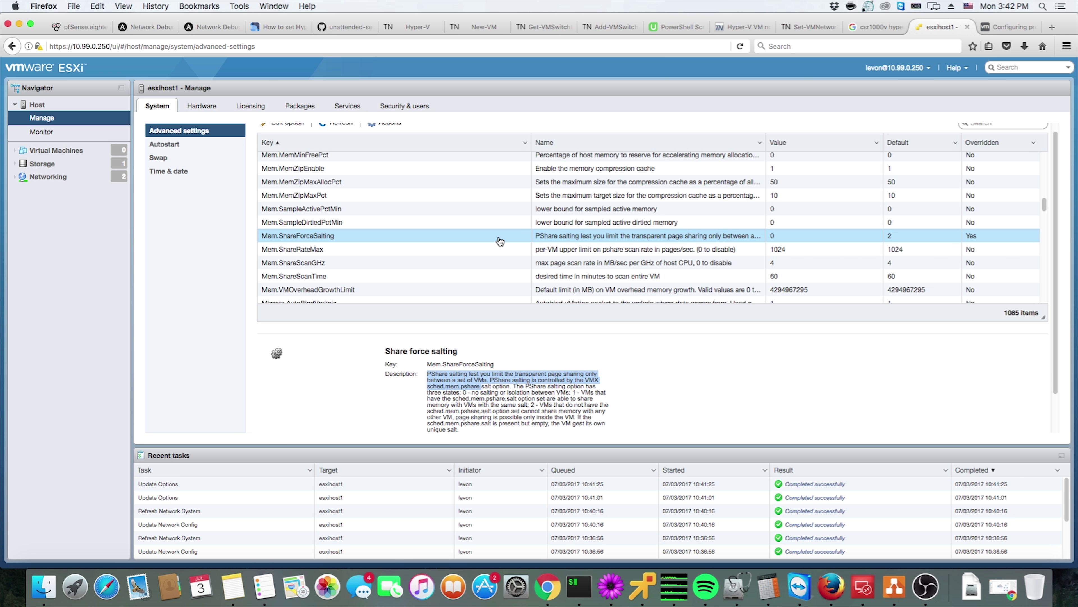
Show Mem.AllocGuestLargePage's details, confirming value 0 overrides its default of 1
scroll(484, 221, "up", 5)
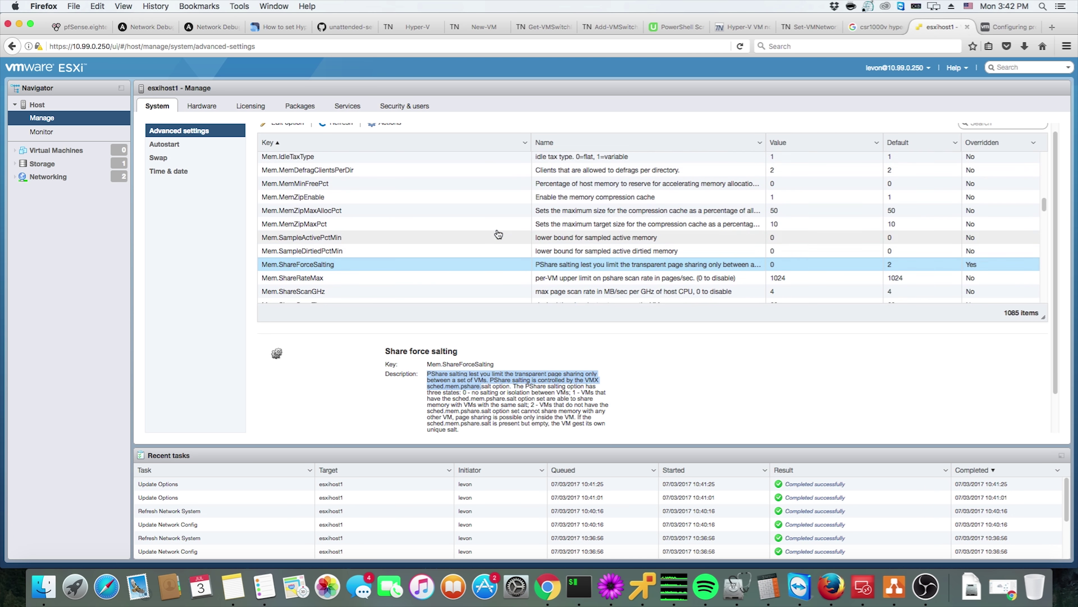
scroll(467, 204, "up", 1)
left_click(423, 194)
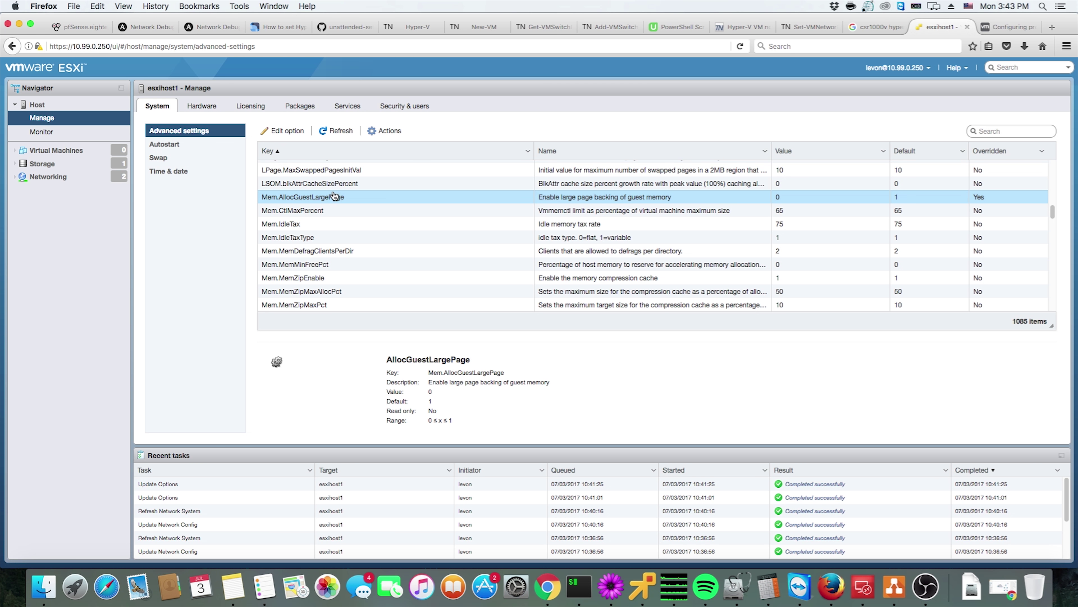
scroll(336, 194, "down", 1)
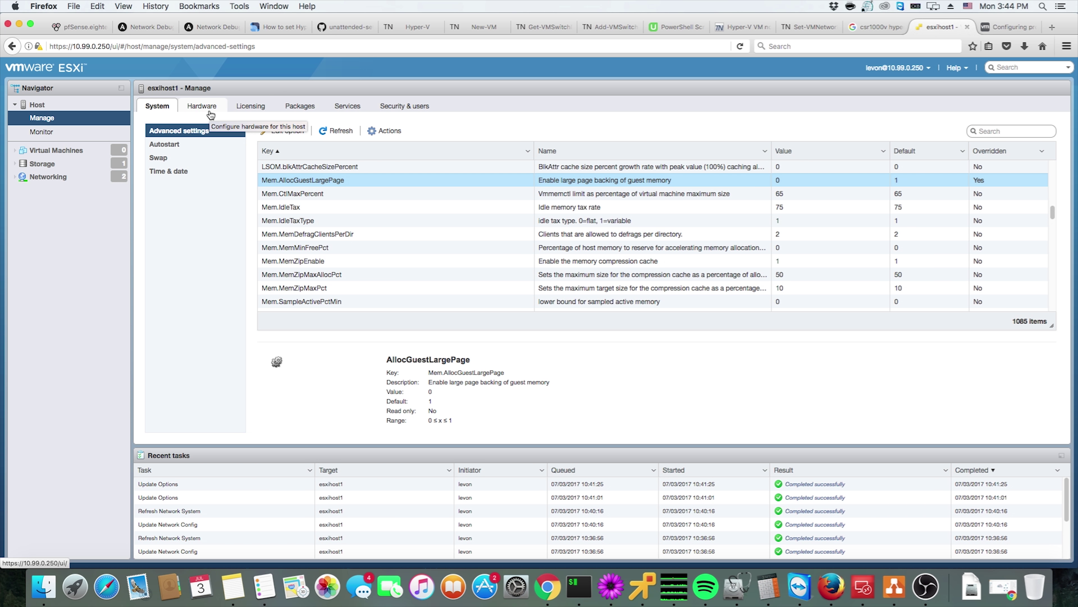
In Time & date settings, set NTP startup policy to Start and stop with host, then switch to the KB tab
left_click(191, 171)
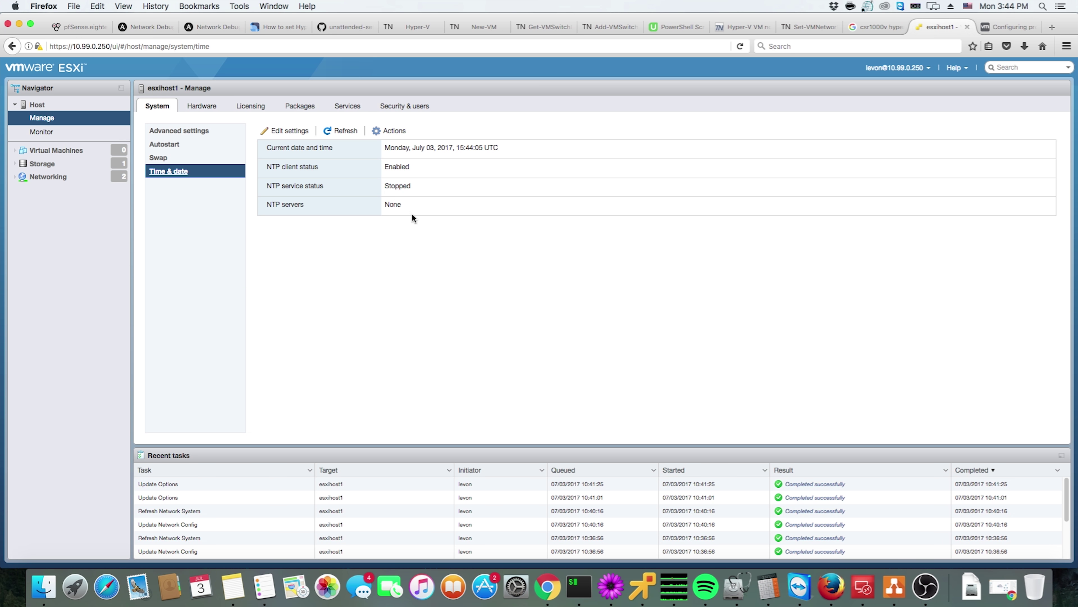
left_click(297, 131)
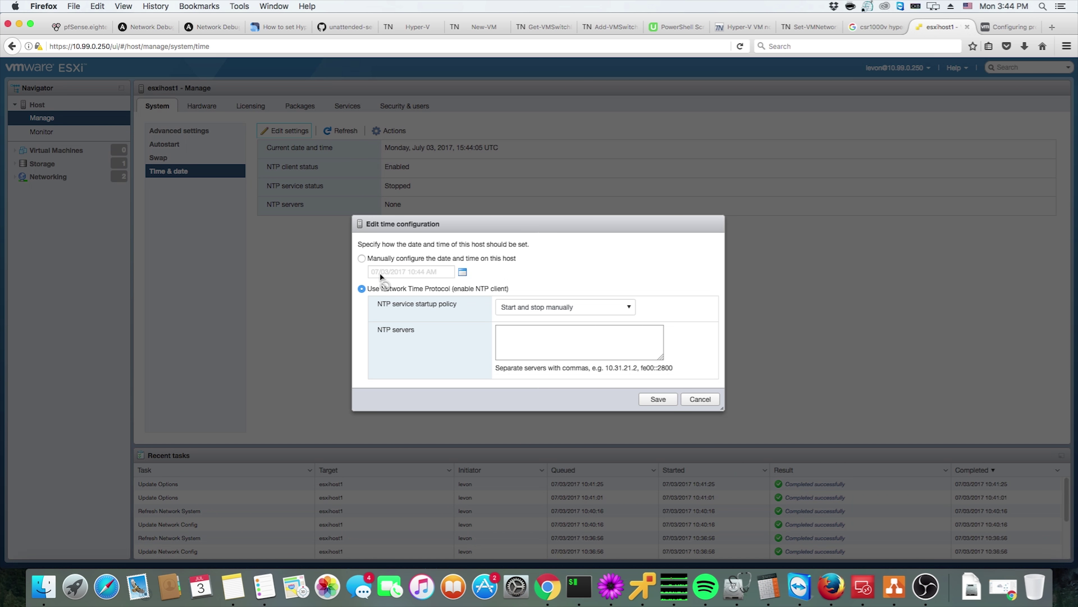
left_click(627, 307)
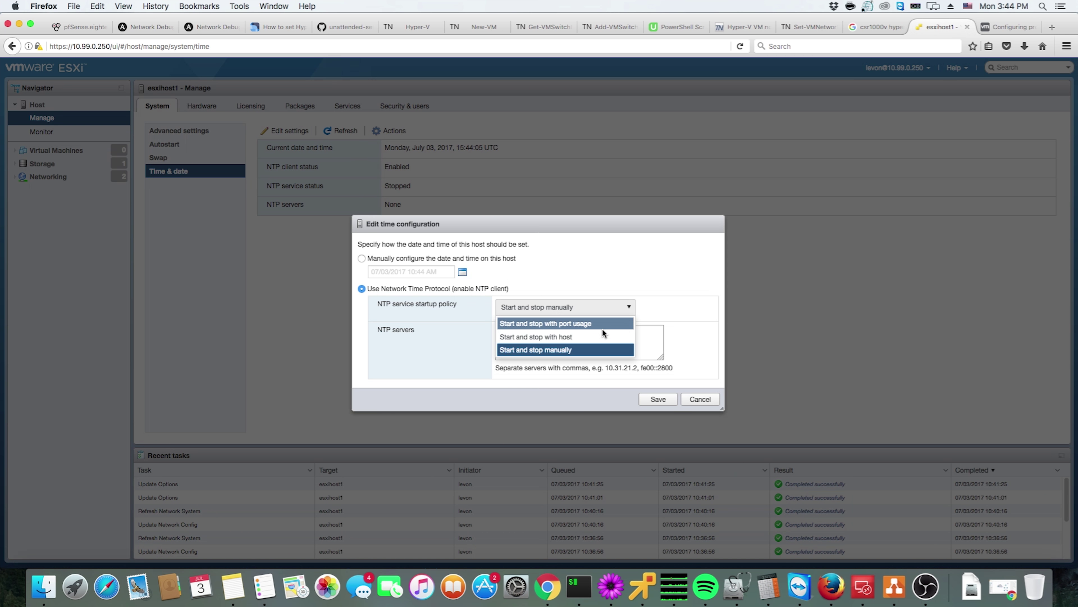
left_click(552, 337)
left_click(516, 307)
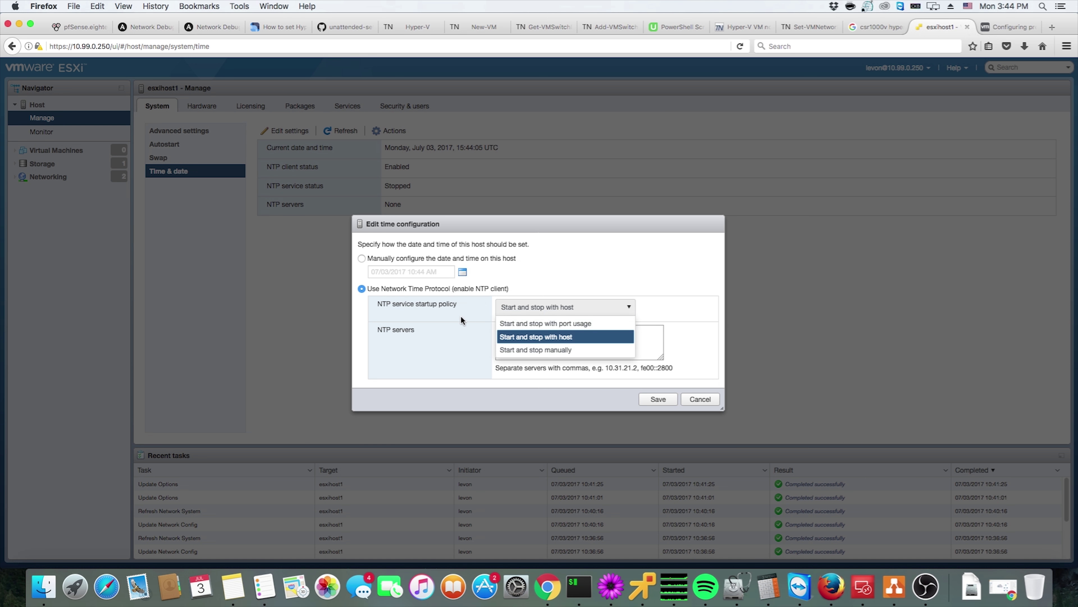
left_click(552, 306)
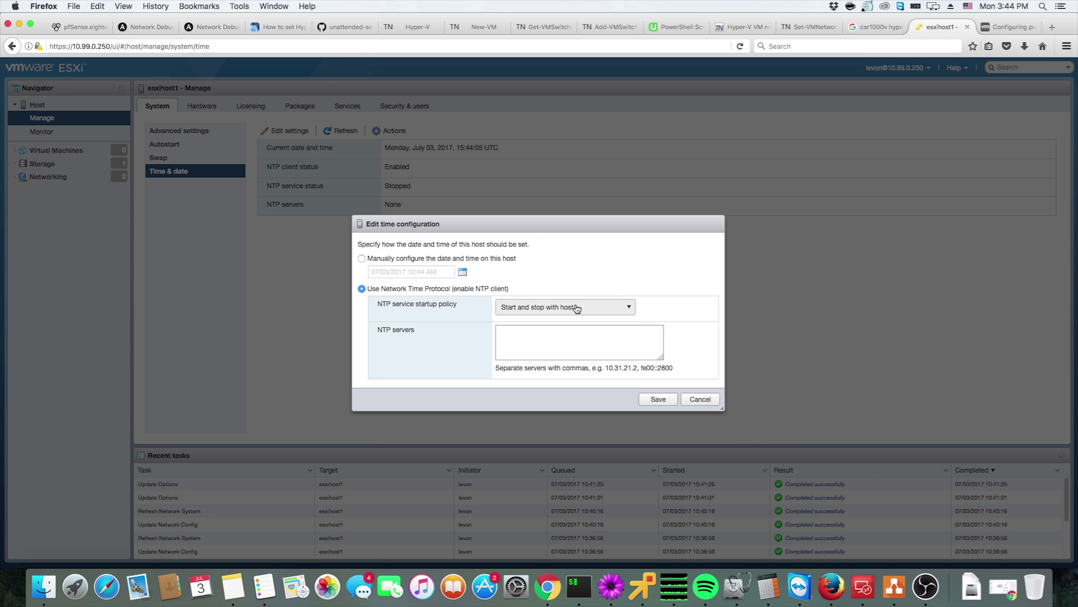
left_click(991, 28)
left_click(843, 44)
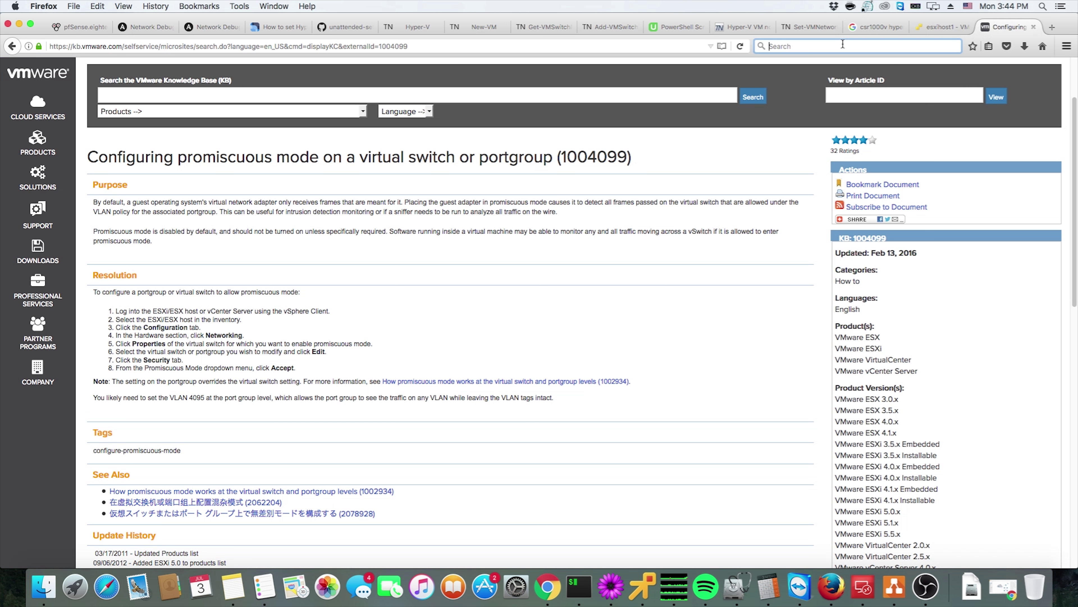
Search 'ntp server' and open pool.ntp.org's North America zone page
type("ntp server")
key("Return")
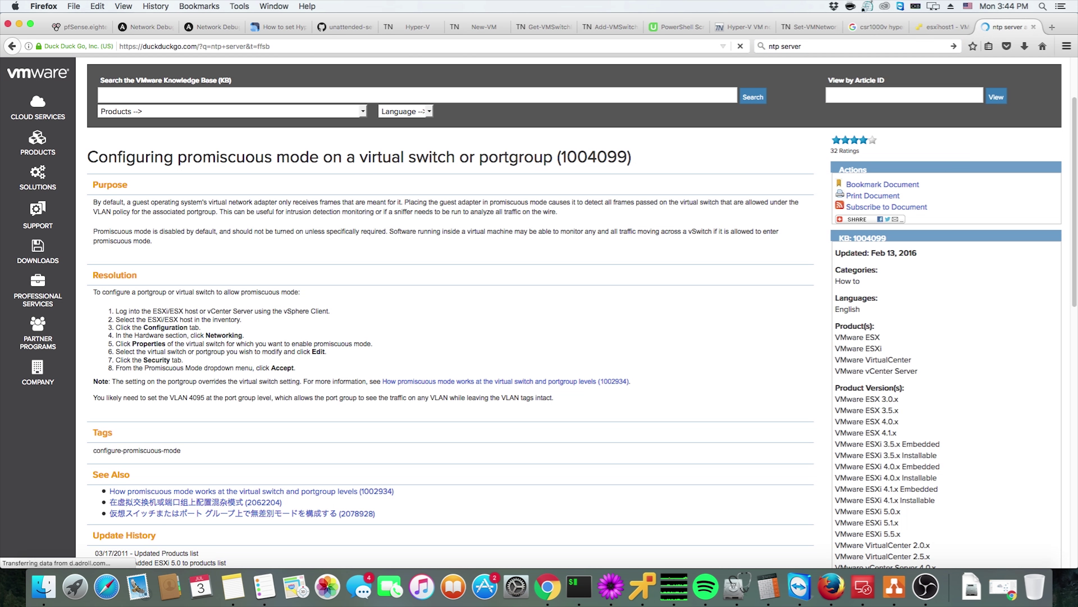
left_click(213, 295)
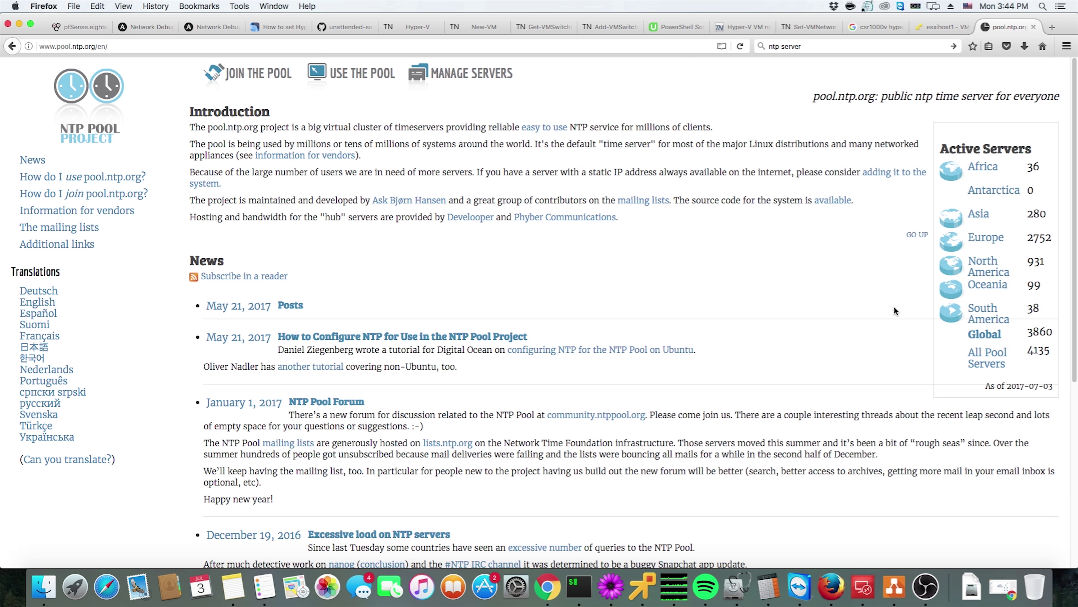
left_click(992, 272)
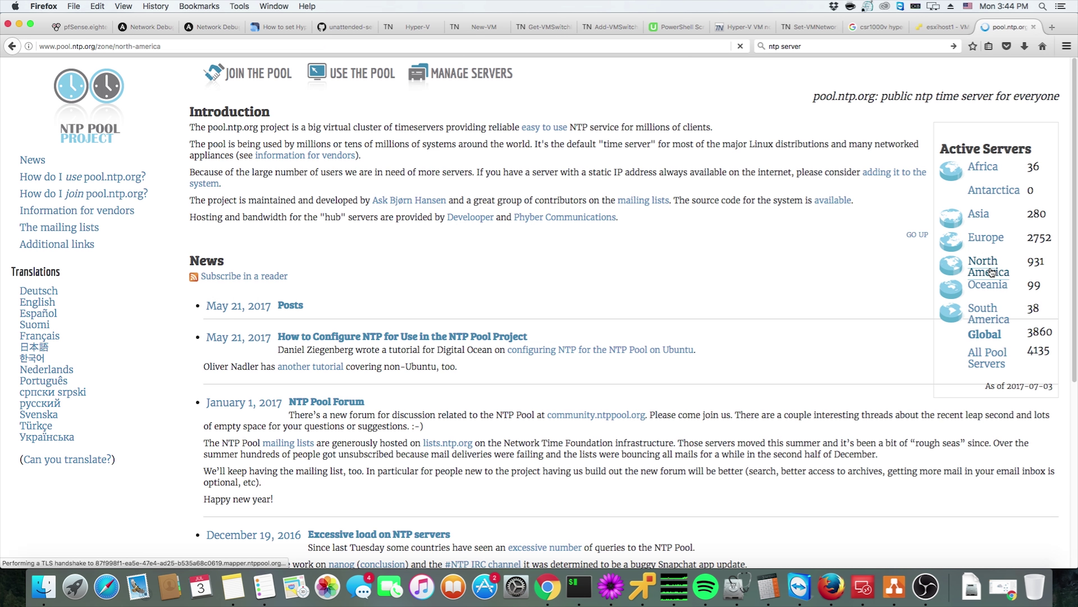
Copy the first three North America server lines into the ESXi NTP servers box
left_click_drag(287, 150, 435, 152)
right_click(435, 152)
left_click(459, 227)
left_click_drag(251, 149, 429, 172)
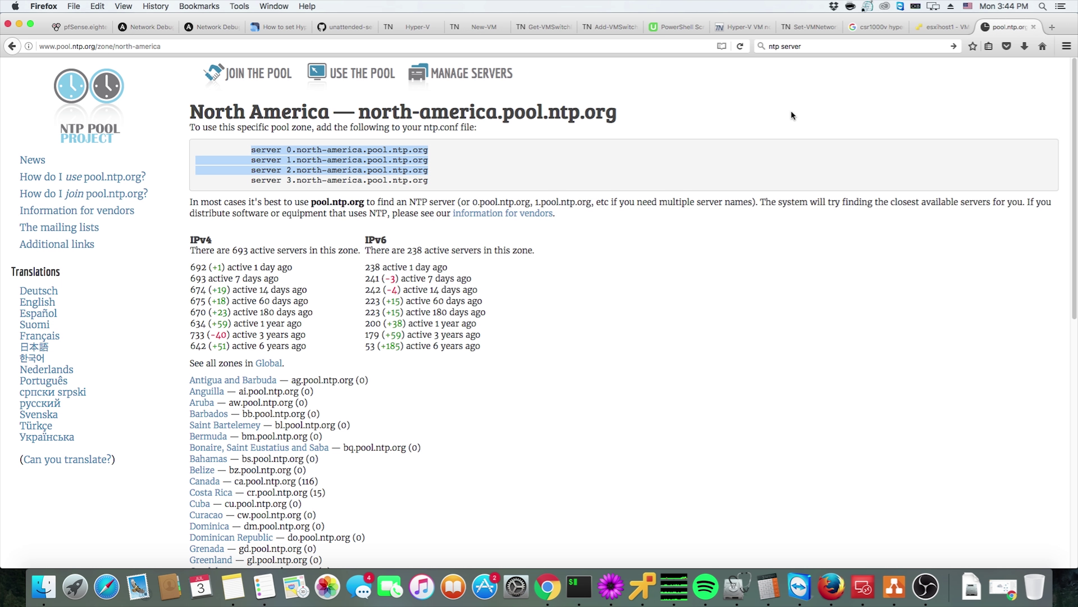
left_click(919, 29)
left_click(517, 341)
key("super+v")
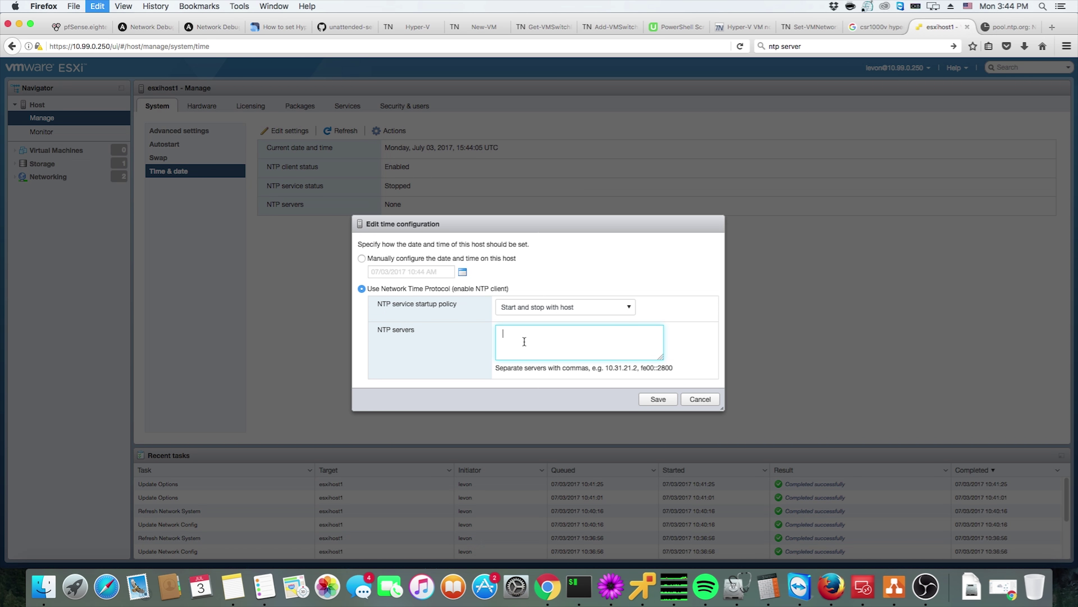
Remove the 'server ' prefix from the first two NTP server lines
left_click(503, 333)
left_click_drag(502, 333, 519, 334)
key("BackSpace")
key("Delete")
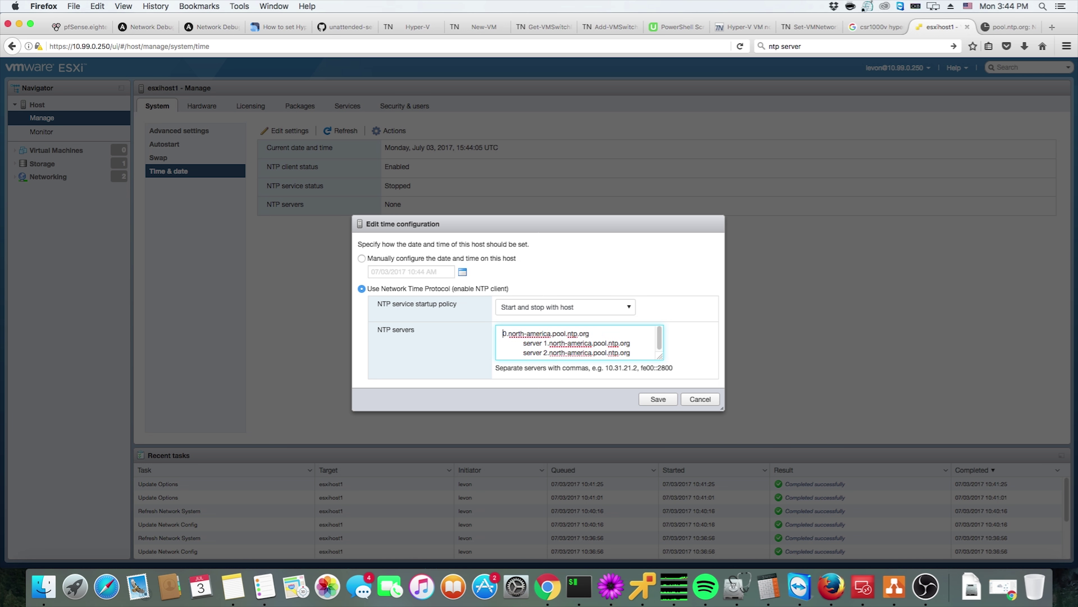
key("Down")
left_click_drag(545, 343, 503, 343)
key("BackSpace")
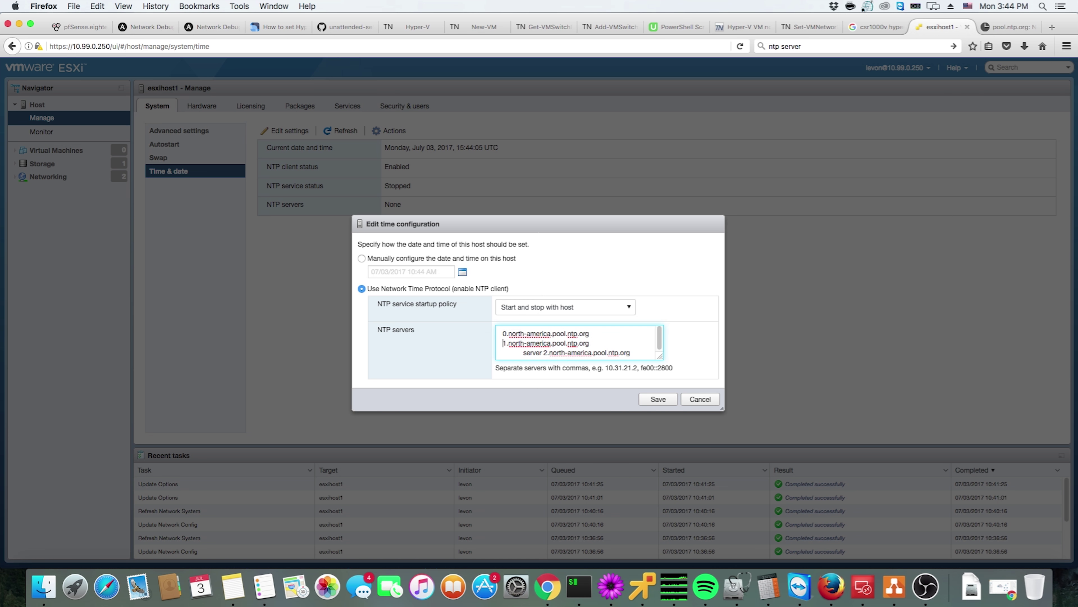
Strip the third line's prefix and save the three north-america.pool.ntp.org servers
left_click_drag(543, 352, 434, 340)
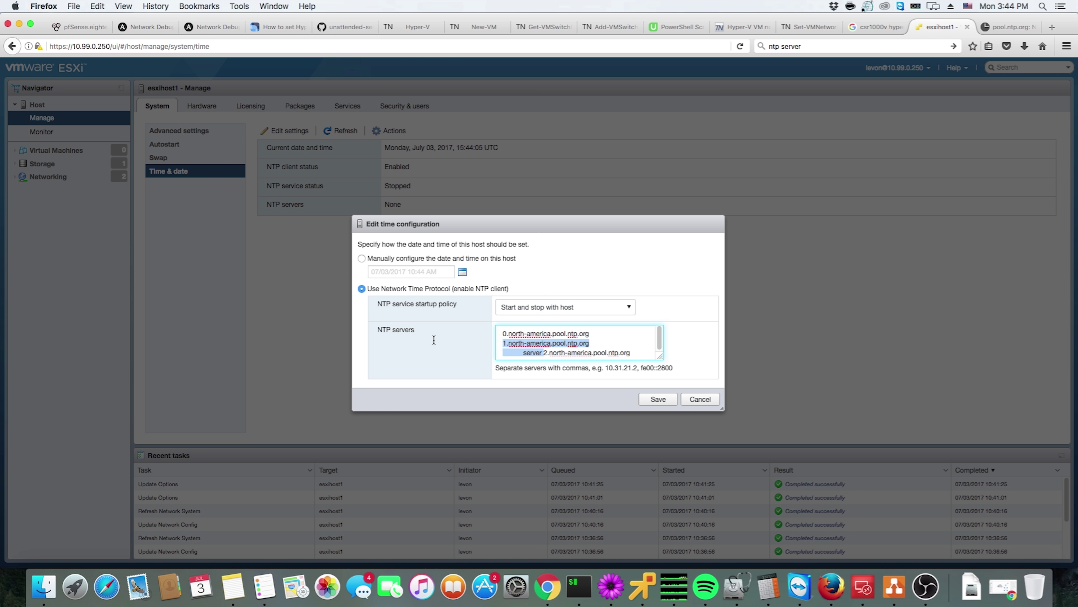
key("super+Down")
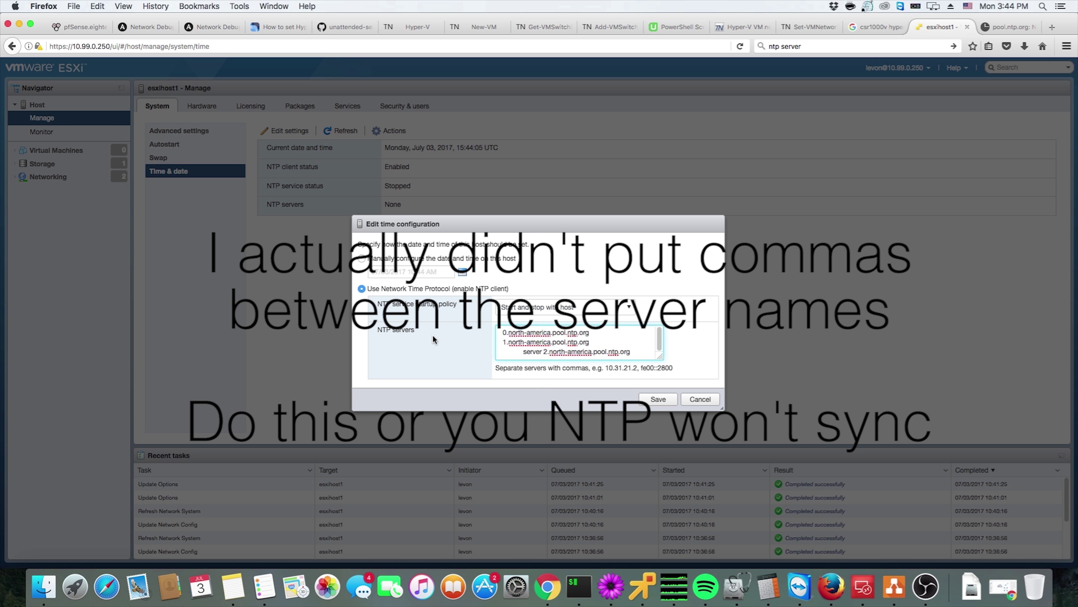
key("shift+alt+Right")
key("BackSpace")
key("Delete")
left_click(649, 401)
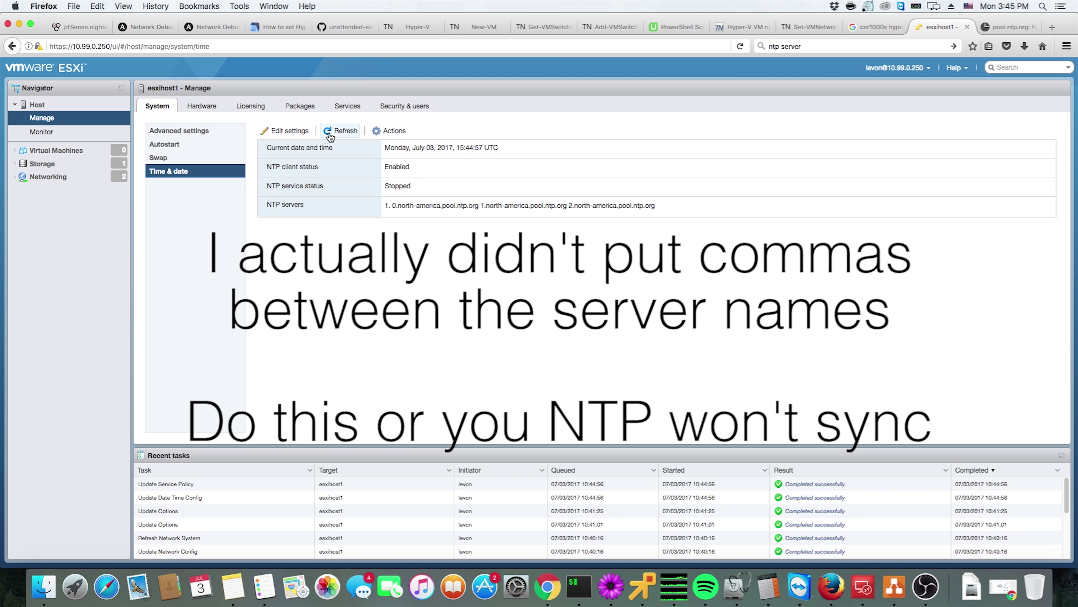
left_click(389, 130)
Start the NTP service from the Actions menu, then close the pool.ntp.org tab
mouse_move(432, 161)
left_click(515, 178)
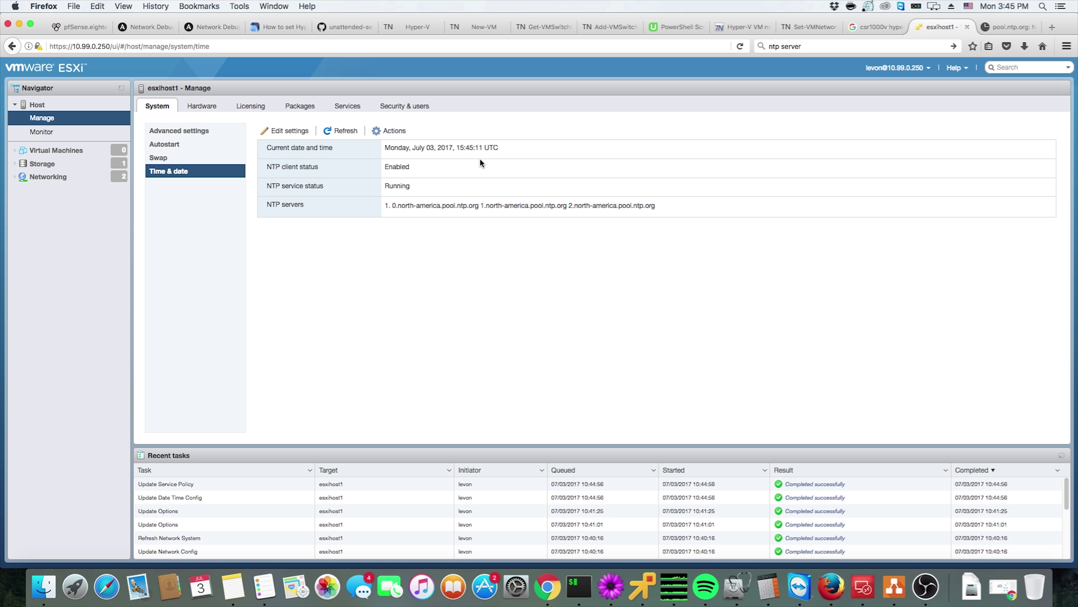
left_click(1008, 26)
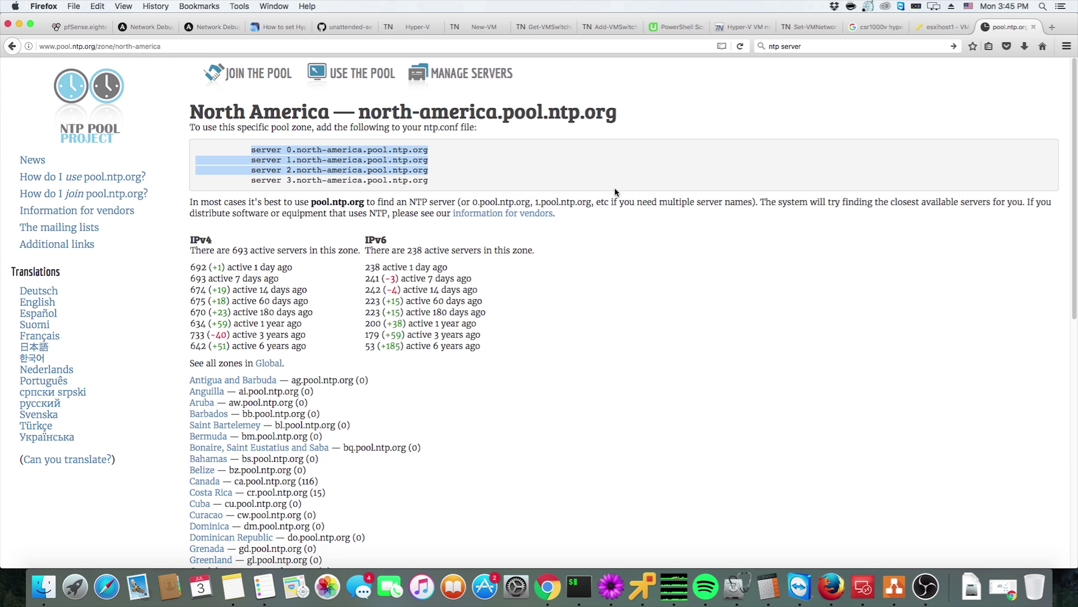
left_click(1032, 28)
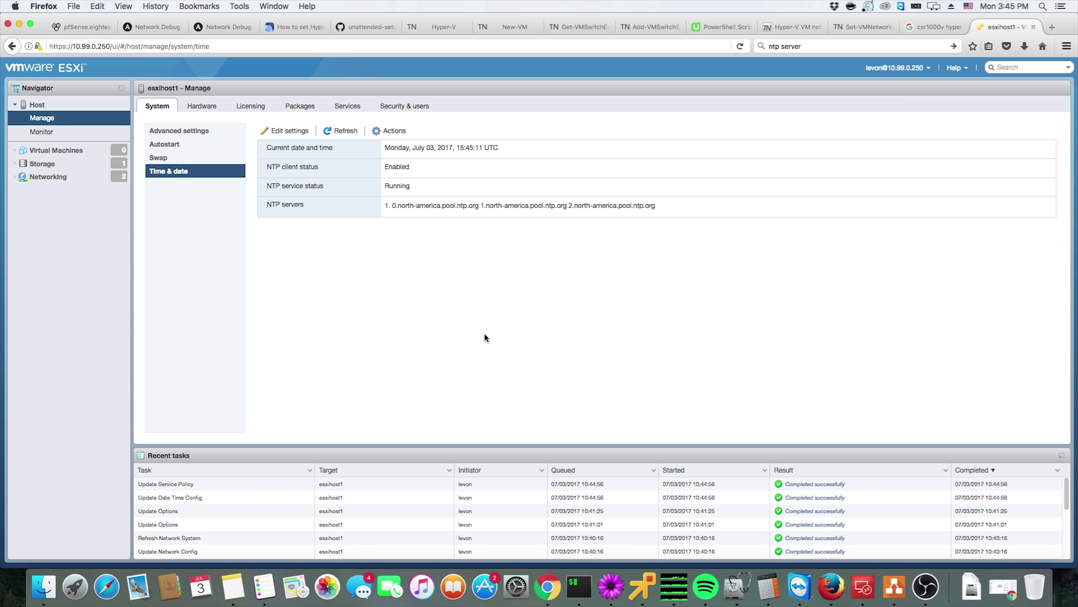